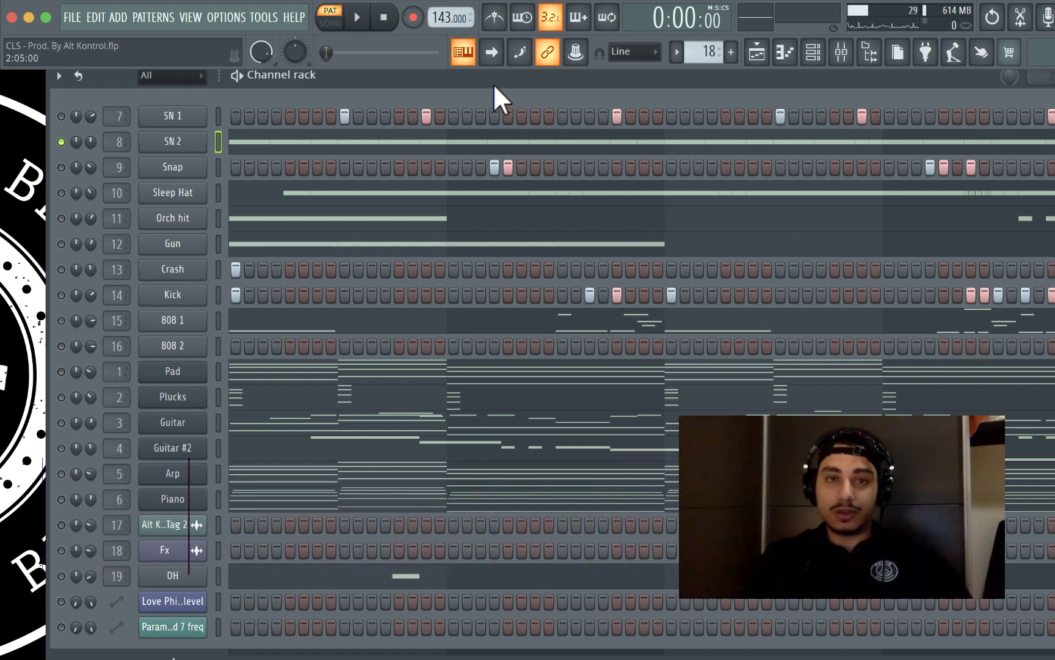
Open the SN 2 channel's notes in the piano roll and play the pattern back
{"action": "left_click_drag", "start_coordinate": [475, 78], "coordinate": [448, 73]}
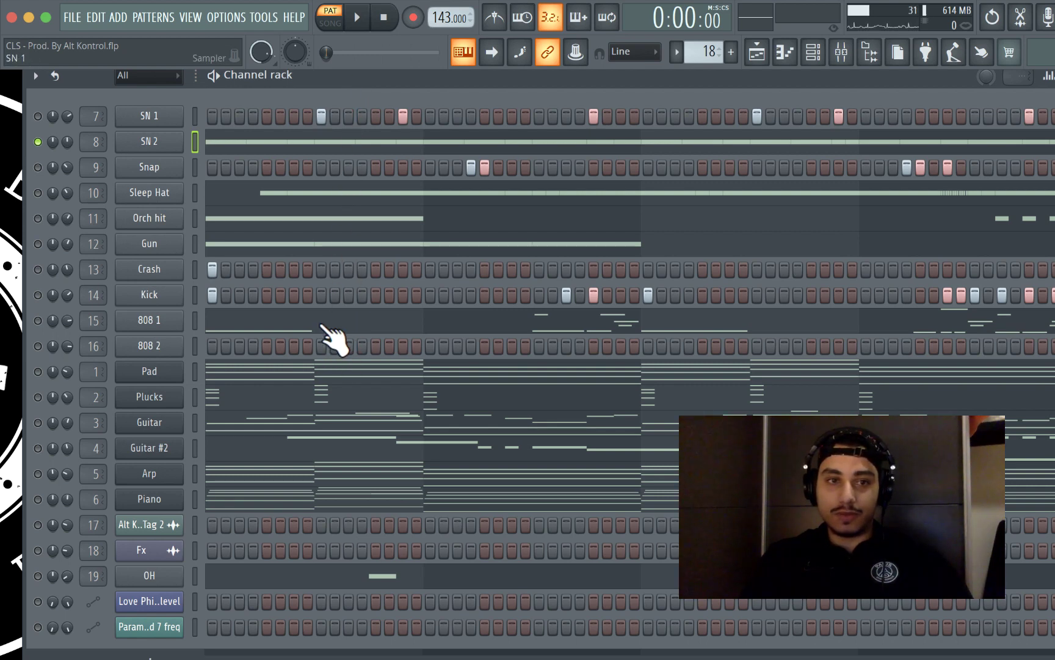
{"action": "left_click", "coordinate": [240, 147]}
{"action": "scroll", "coordinate": [354, 219], "scroll_direction": "up", "scroll_amount": 2}
{"action": "key", "text": "space"}
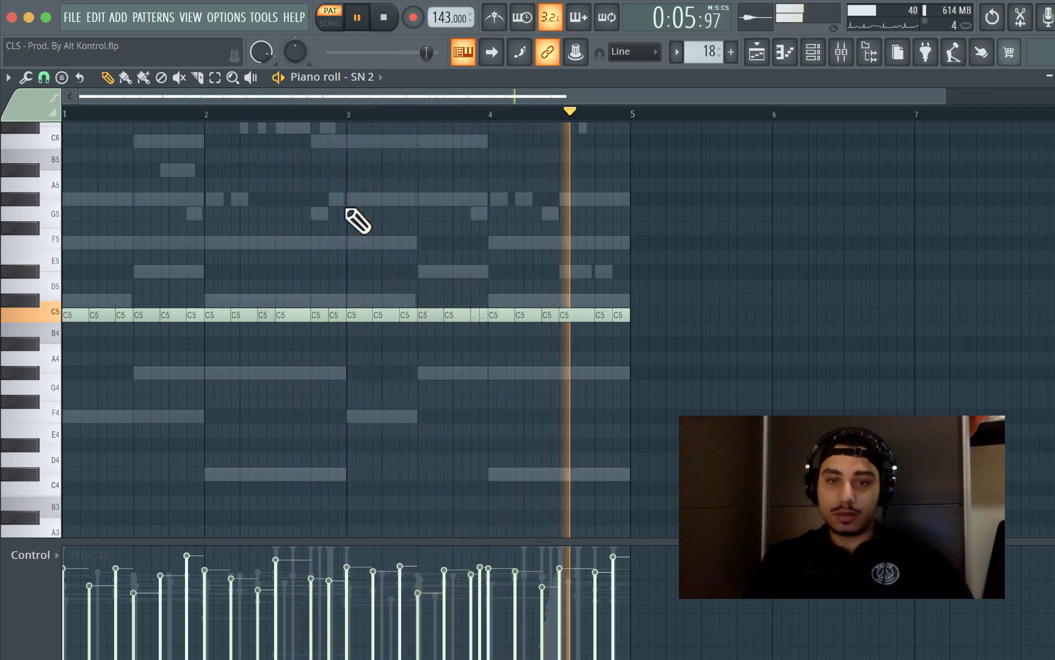
{"action": "key", "text": "space"}
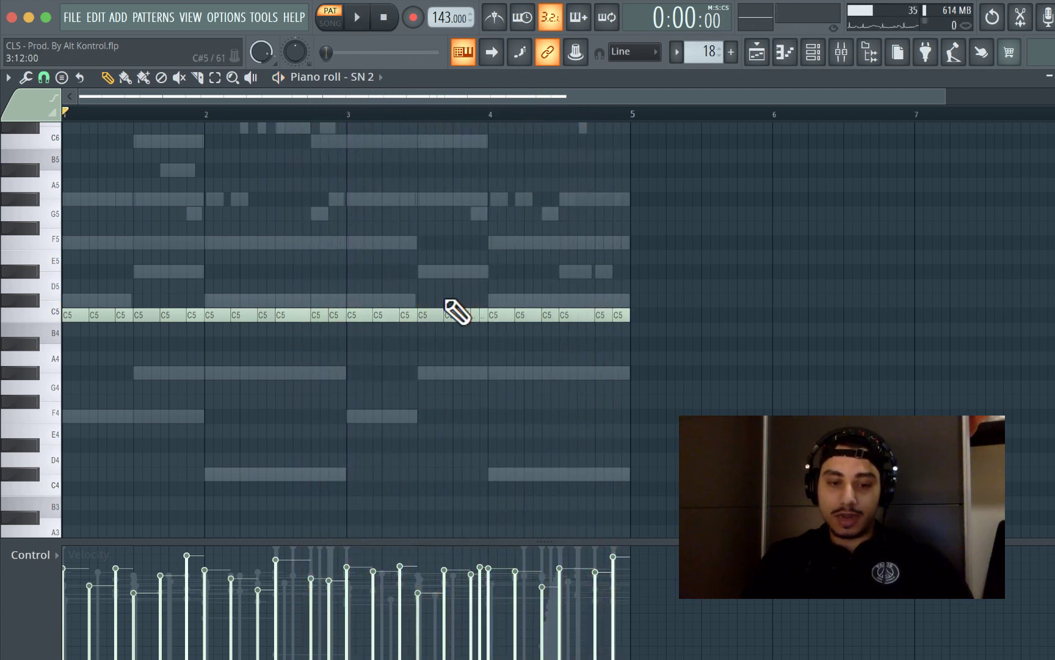
Preview the randomizer on the SN 2 notes, close it without applying, and return to the channel rack
{"action": "key", "text": "alt+r"}
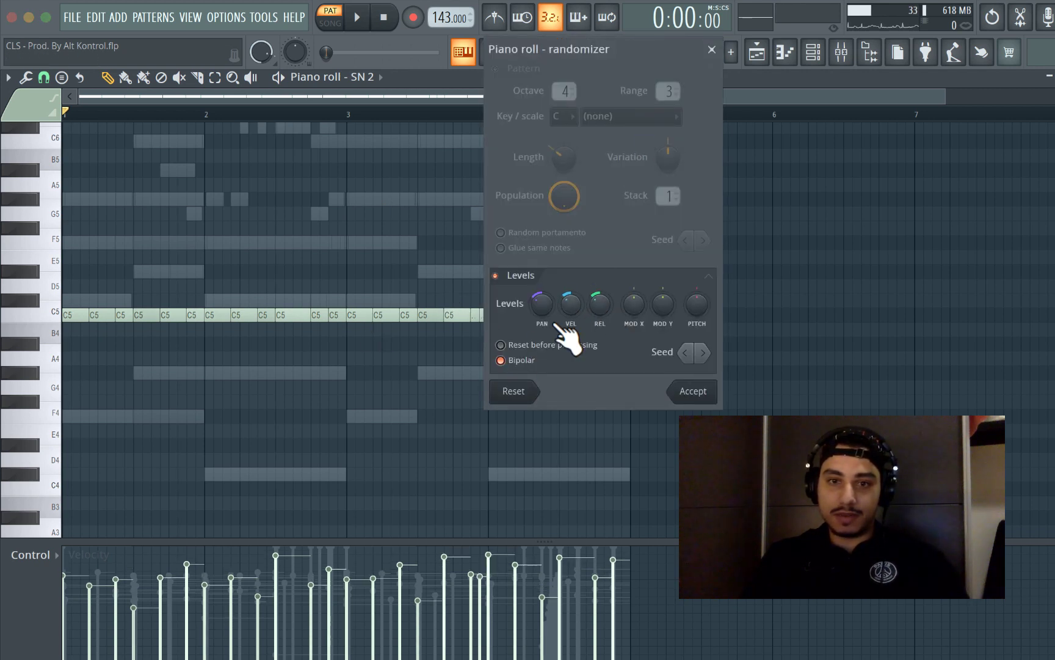
{"action": "left_click", "coordinate": [712, 49]}
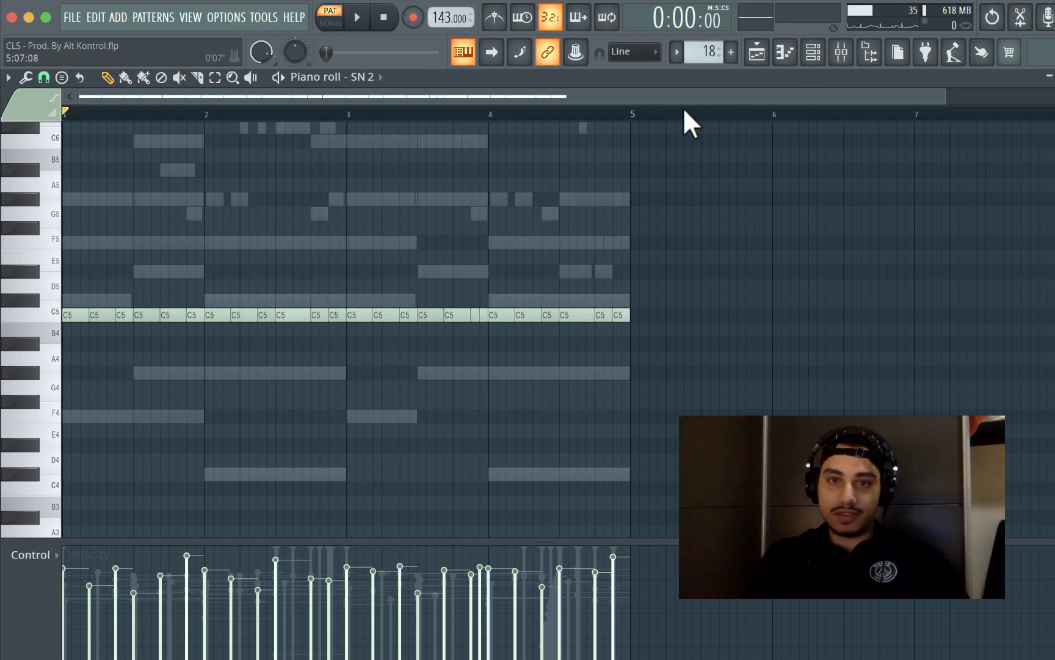
{"action": "left_click", "coordinate": [842, 52]}
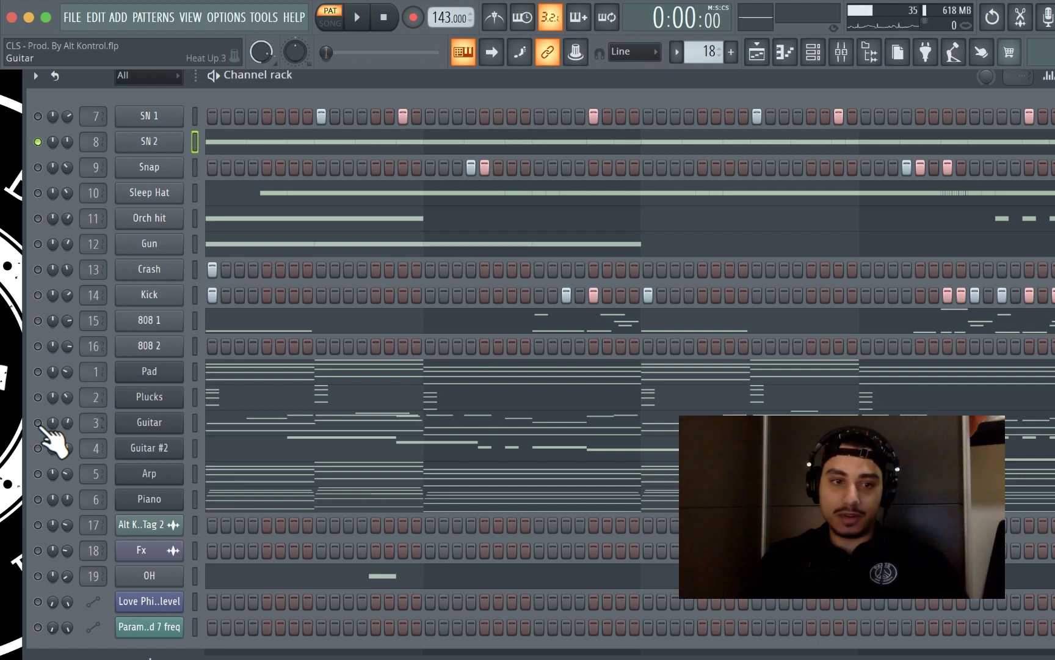
Inspect the Guitar channel's instrument preset, close the instrument and solo the Guitar channel
{"action": "left_click", "coordinate": [151, 427]}
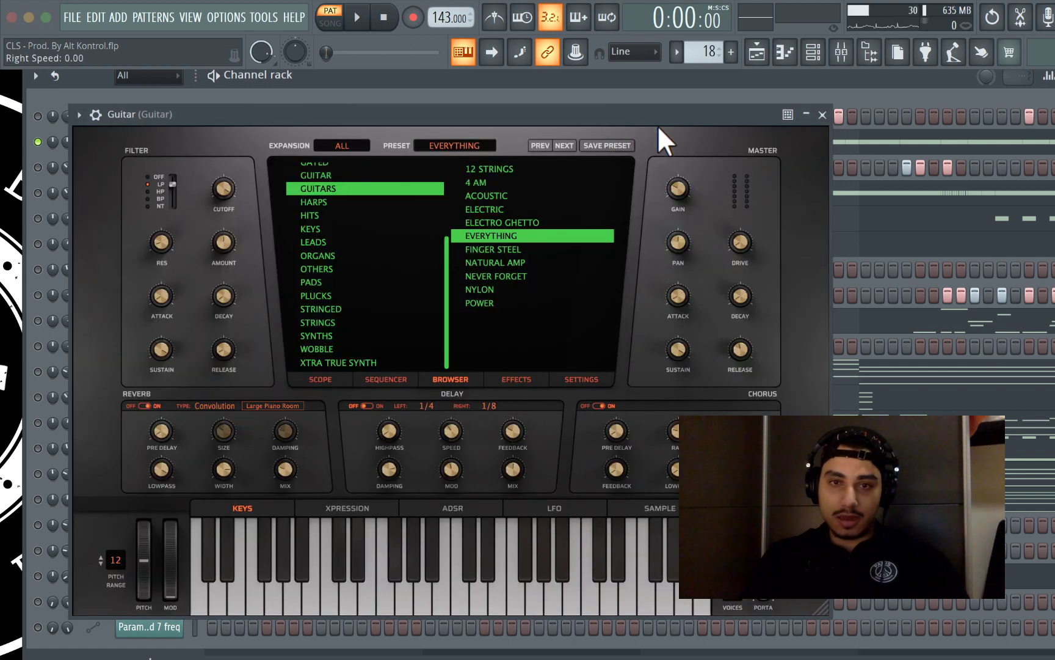
{"action": "left_click", "coordinate": [822, 114]}
{"action": "right_click", "coordinate": [46, 424]}
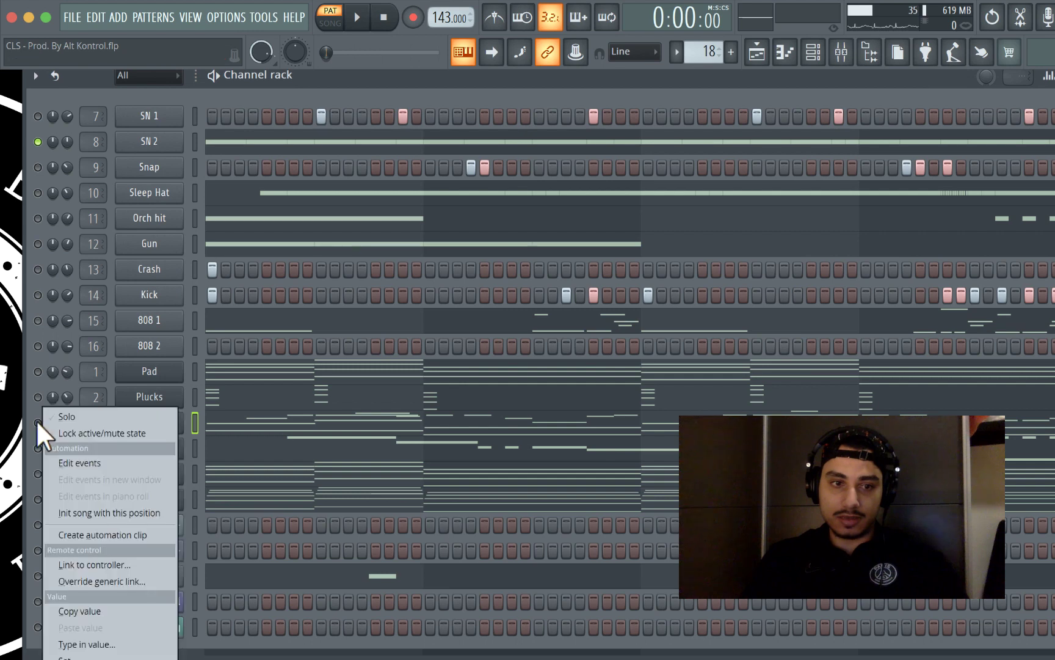
{"action": "left_click", "coordinate": [50, 415]}
Play the soloed Guitar pattern and examine its melody and bass notes in the piano roll
{"action": "key", "text": "space"}
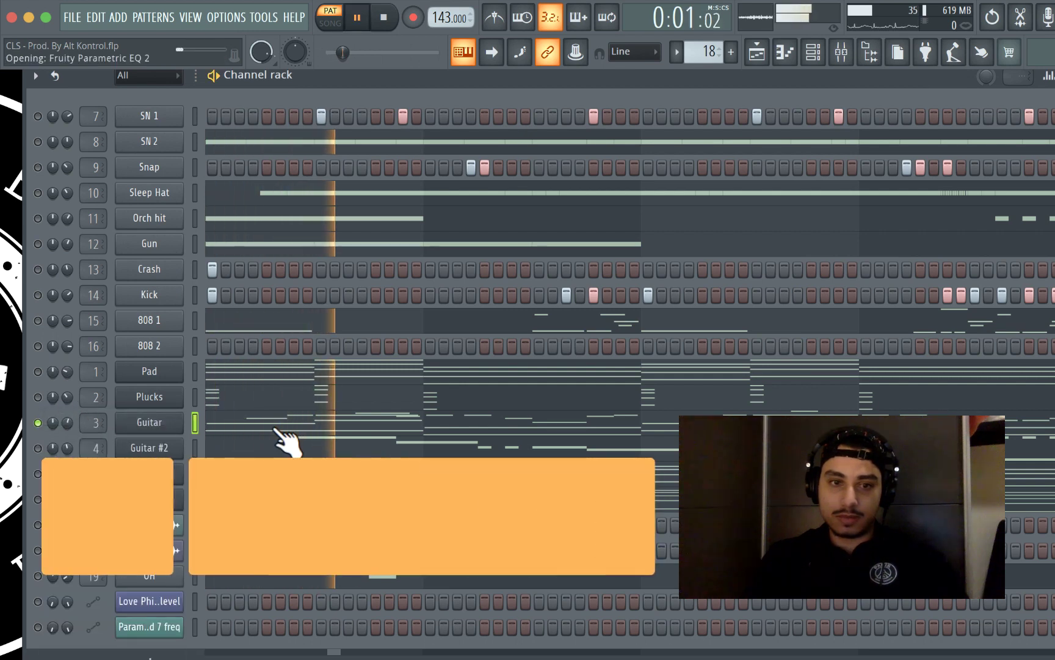
{"action": "left_click", "coordinate": [276, 429]}
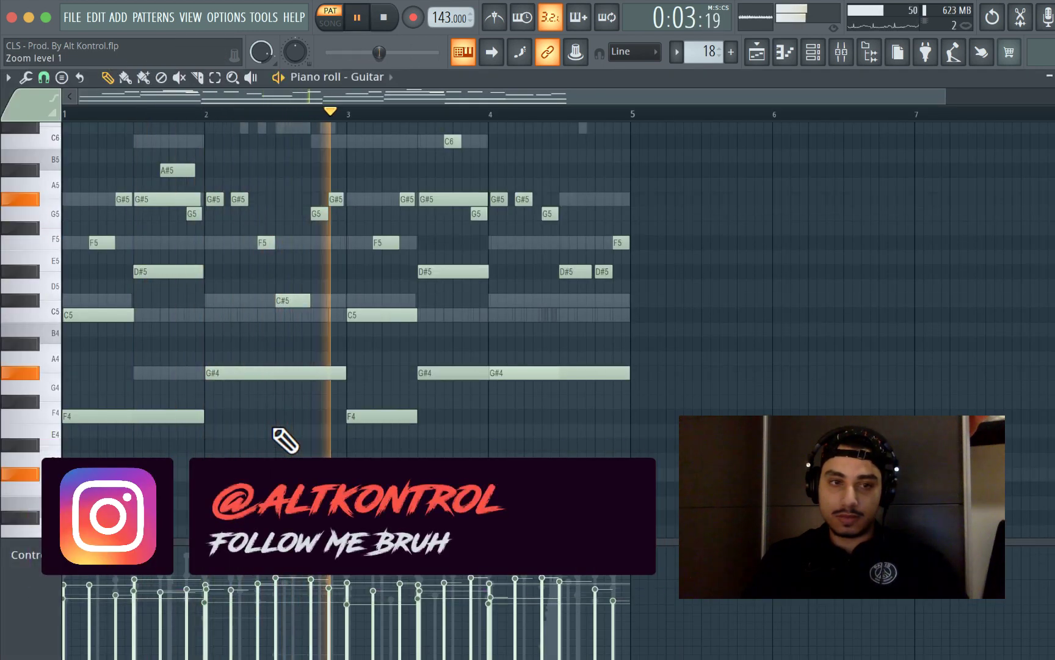
{"action": "scroll", "coordinate": [276, 432], "scroll_direction": "up", "scroll_amount": 2}
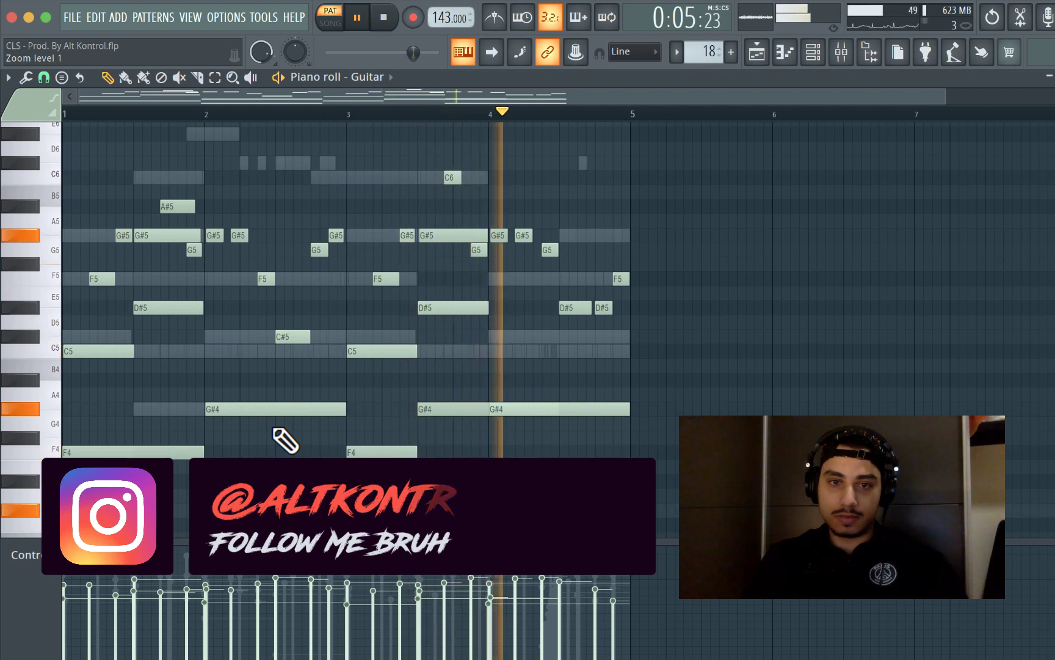
{"action": "key", "text": "space"}
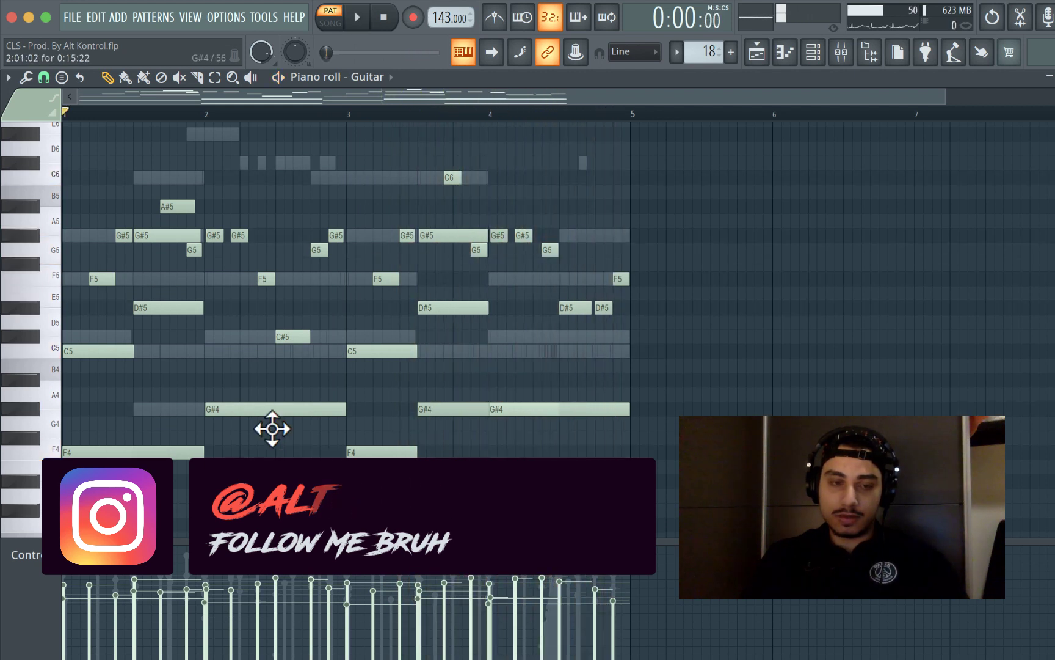
{"action": "scroll", "coordinate": [273, 429], "scroll_direction": "down", "scroll_amount": 6}
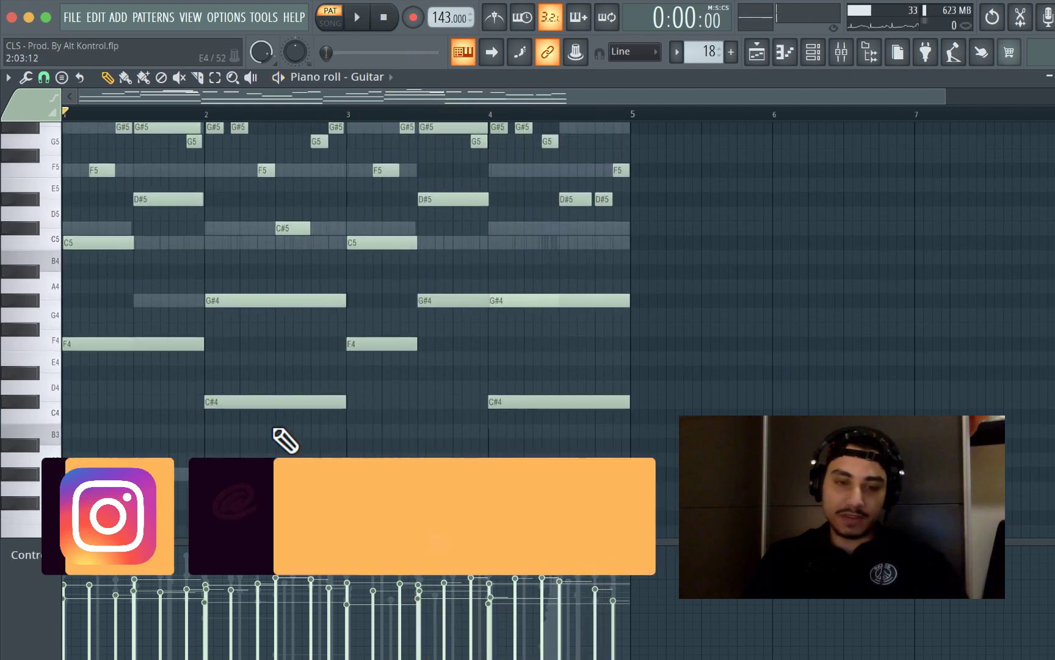
{"action": "scroll", "coordinate": [279, 436], "scroll_direction": "up", "scroll_amount": 2}
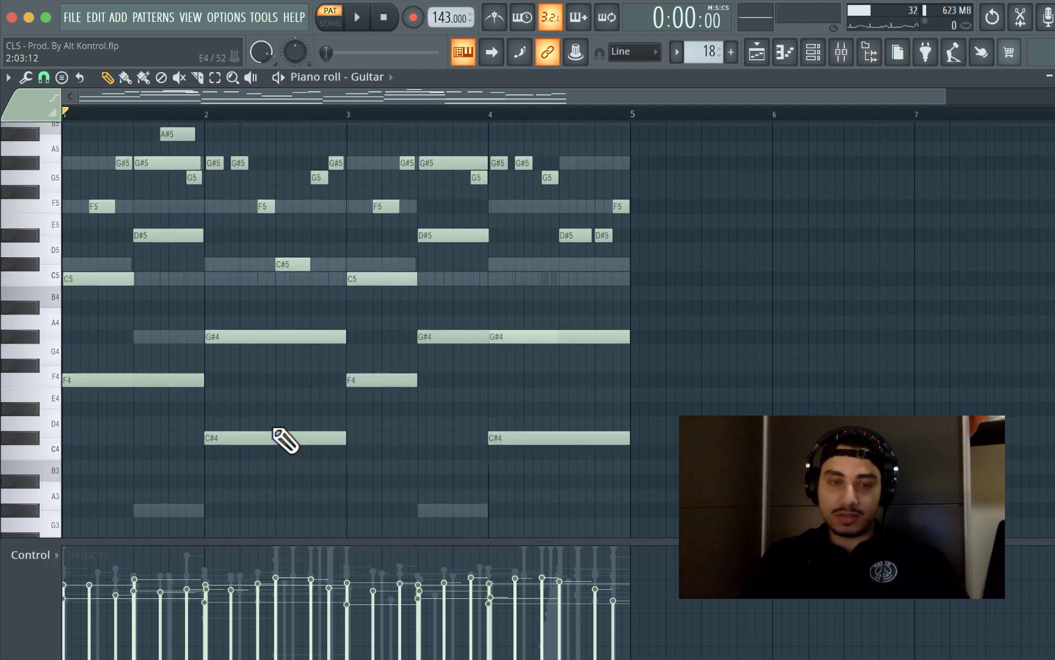
{"action": "scroll", "coordinate": [277, 436], "scroll_direction": "up", "scroll_amount": 2}
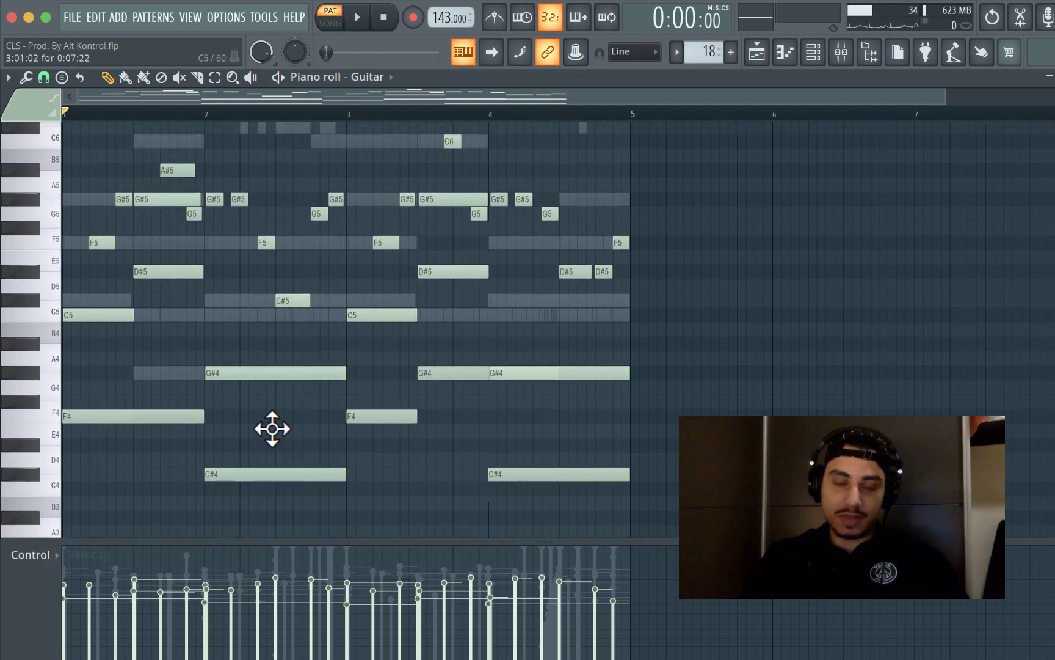
{"action": "key", "text": "F6"}
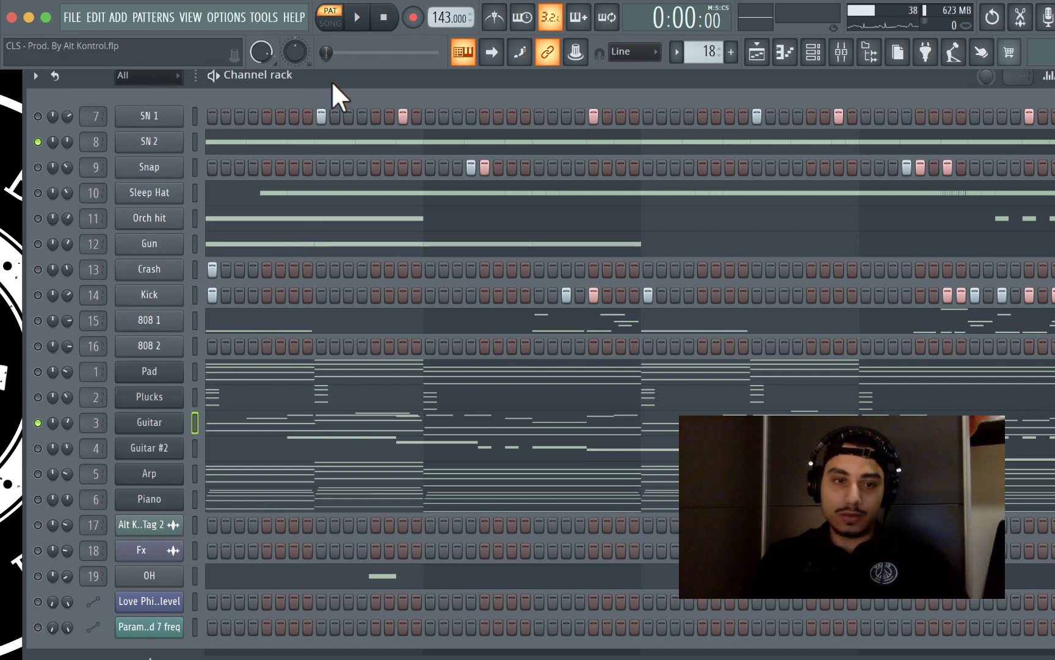
Play the Guitar together with SN 2 while viewing the Guitar notes, and return to the channel rack
{"action": "key", "text": "space"}
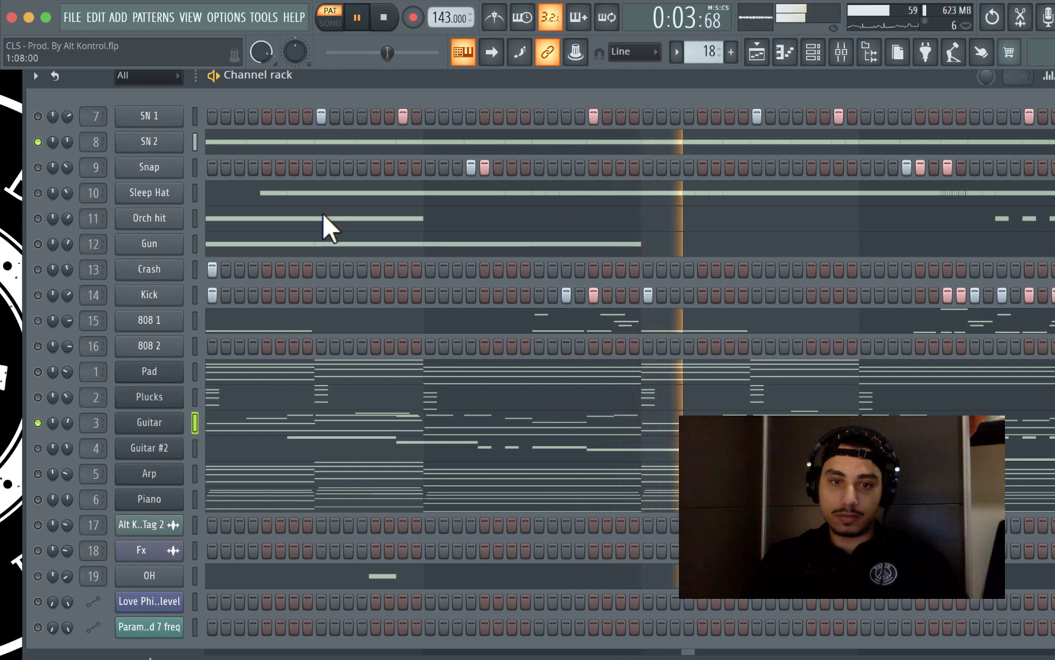
{"action": "left_click", "coordinate": [292, 429]}
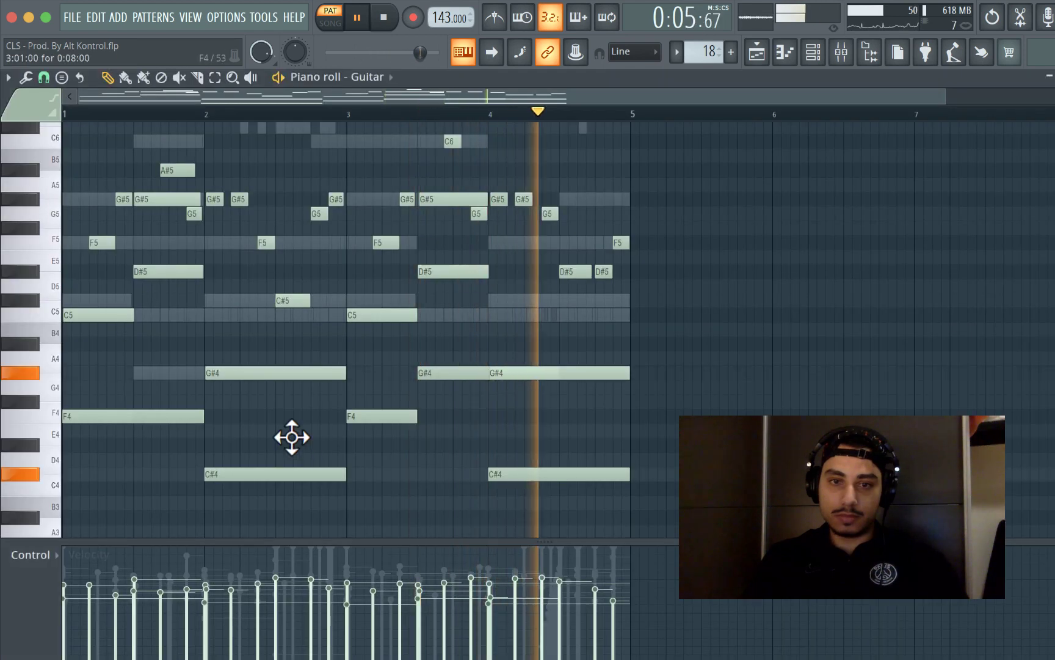
{"action": "key", "text": "space"}
{"action": "key", "text": "F7"}
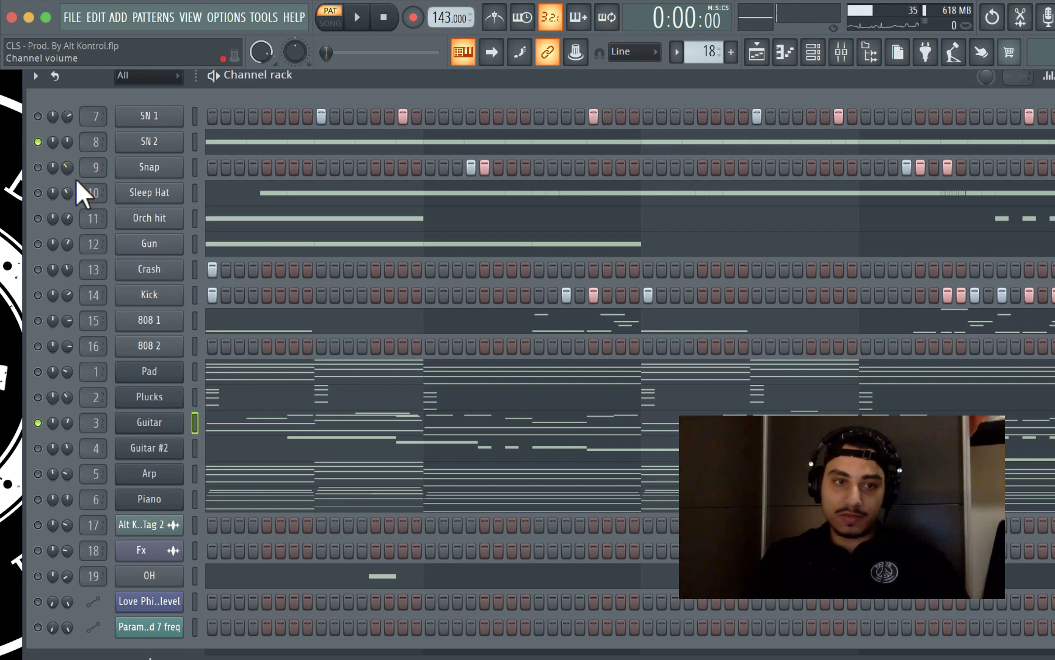
Unmute the Guitar #2 channel, open its notes in the piano roll and play it along with Guitar
{"action": "left_click", "coordinate": [38, 447]}
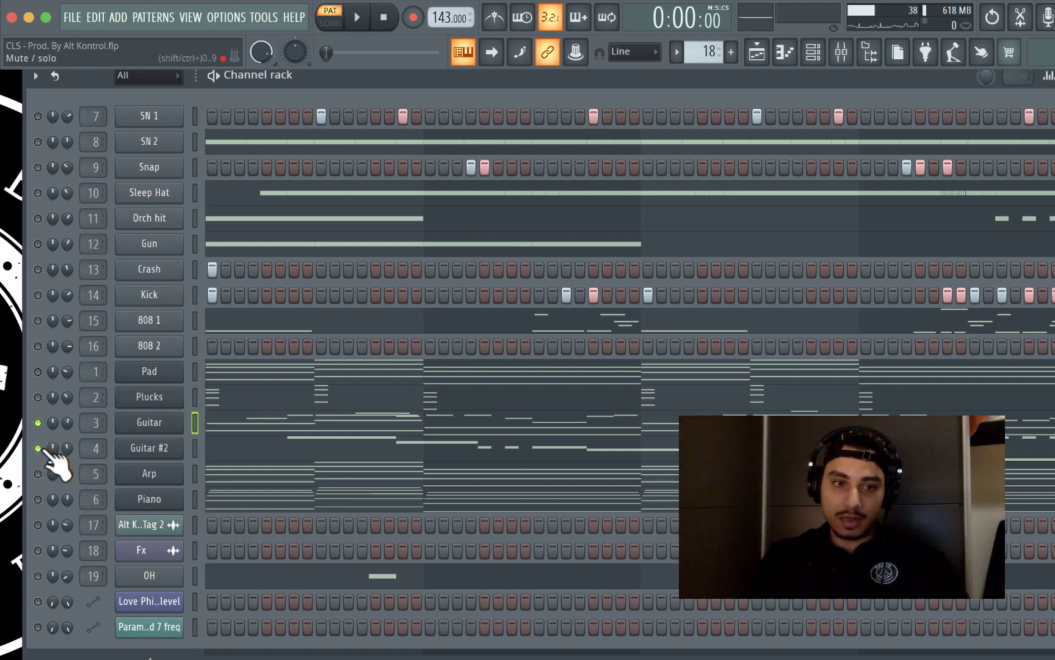
{"action": "left_click", "coordinate": [293, 453]}
{"action": "scroll", "coordinate": [293, 455], "scroll_direction": "up", "scroll_amount": 3}
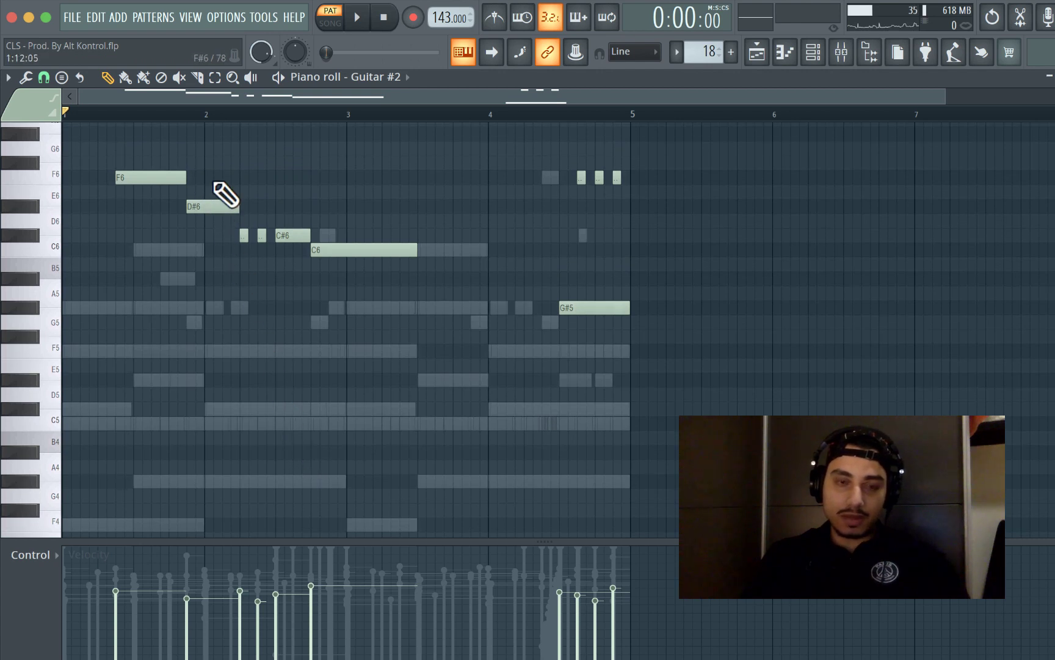
{"action": "key", "text": "space"}
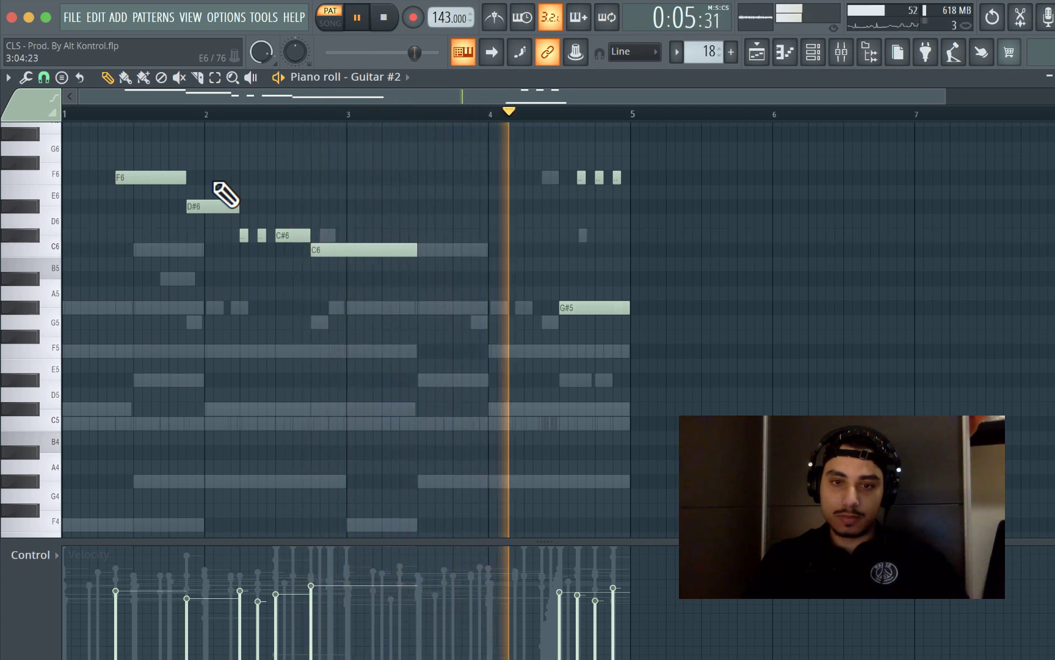
{"action": "key", "text": "space"}
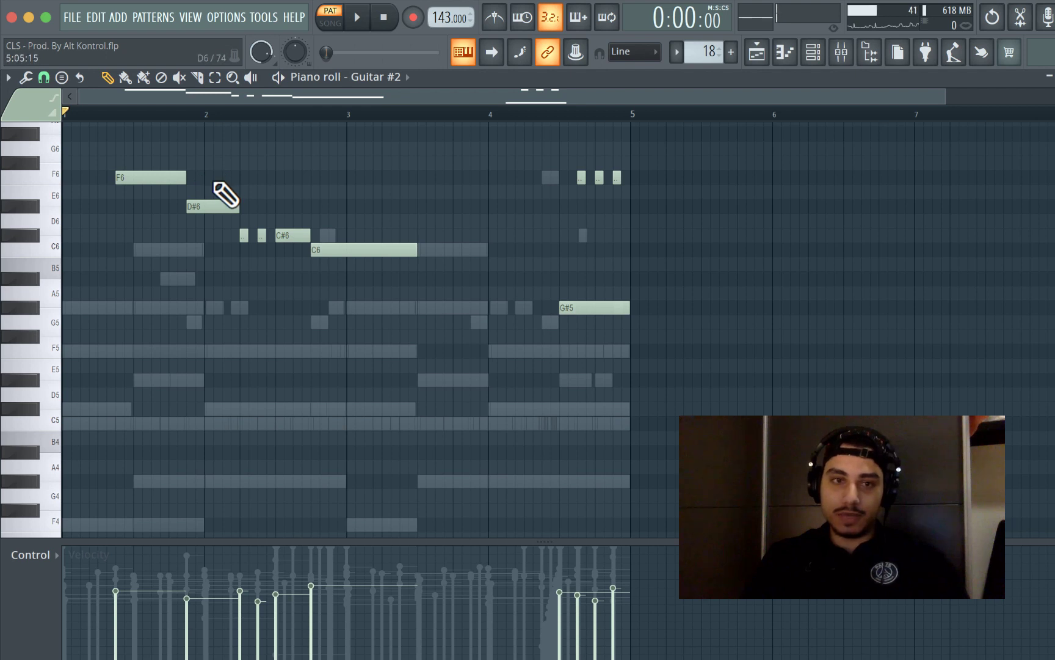
Examine the Guitar #2 notes once more in the piano roll and return to the channel rack
{"action": "key", "text": "F6"}
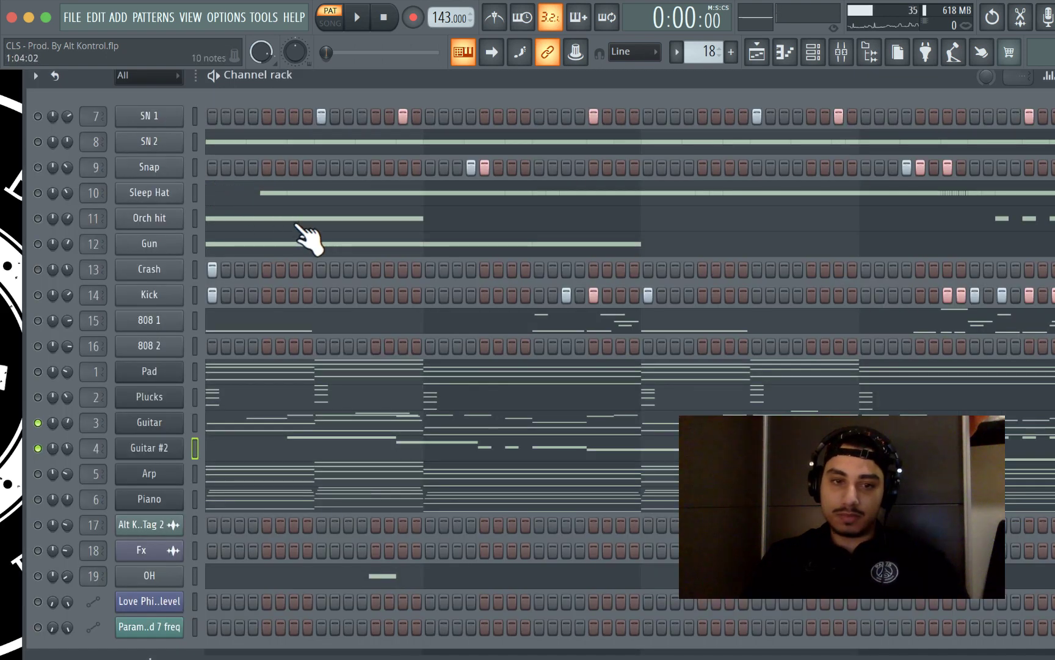
{"action": "key", "text": "F7"}
{"action": "scroll", "coordinate": [410, 291], "scroll_direction": "up", "scroll_amount": 3}
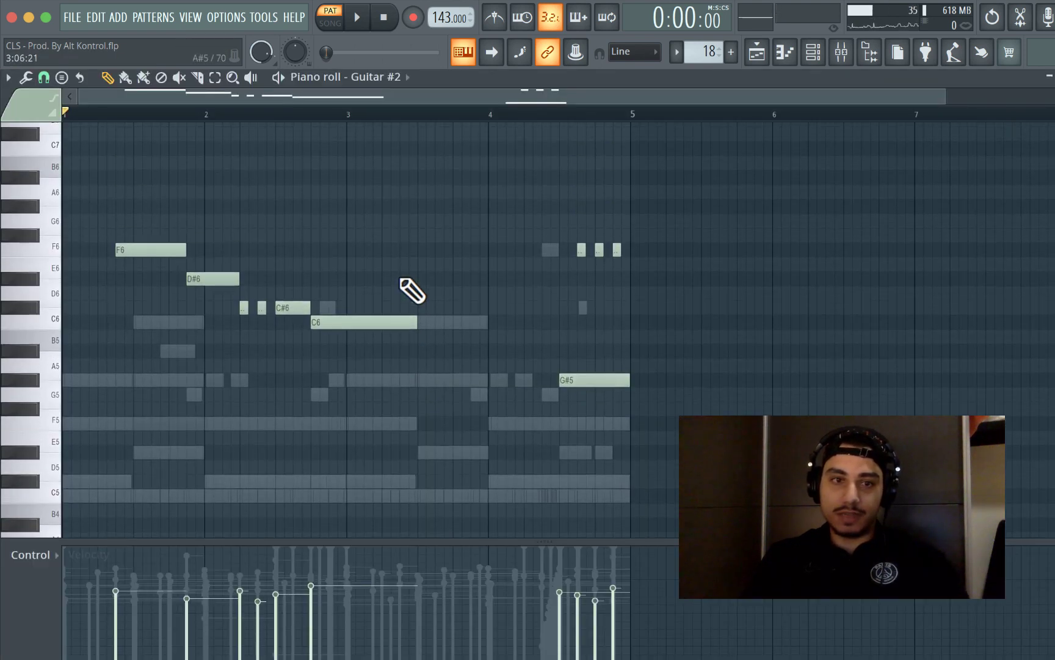
{"action": "key", "text": "F6"}
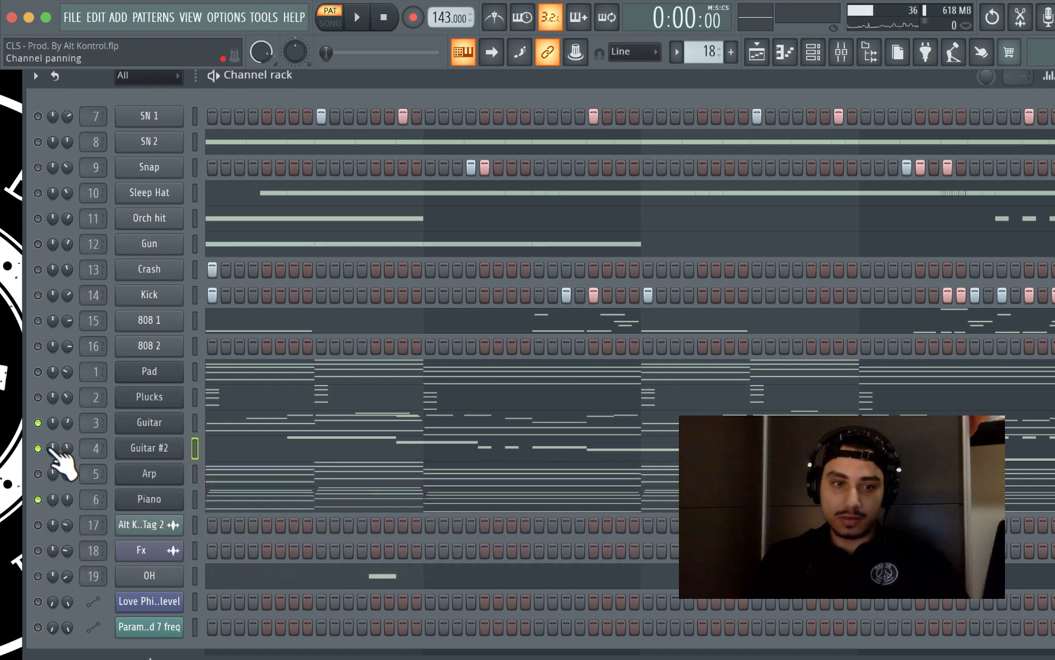
Mute Guitar and Guitar #2, and play the Piano chords in the piano roll
{"action": "left_click", "coordinate": [38, 423]}
{"action": "left_click", "coordinate": [38, 447]}
{"action": "left_click", "coordinate": [243, 498]}
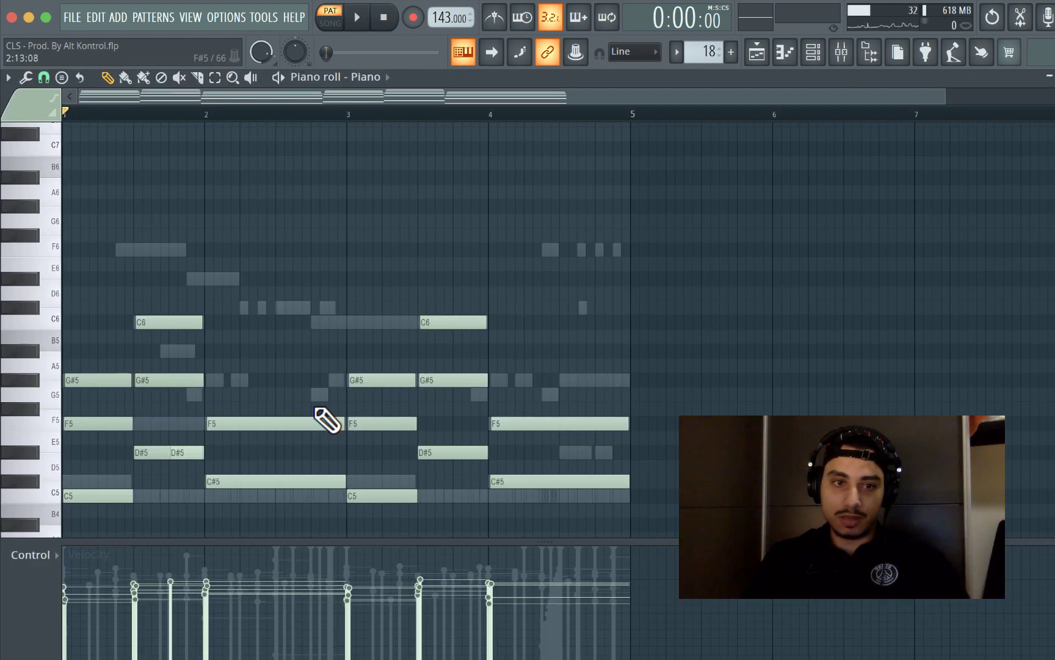
{"action": "key", "text": "space"}
{"action": "scroll", "coordinate": [325, 419], "scroll_direction": "down", "scroll_amount": 5}
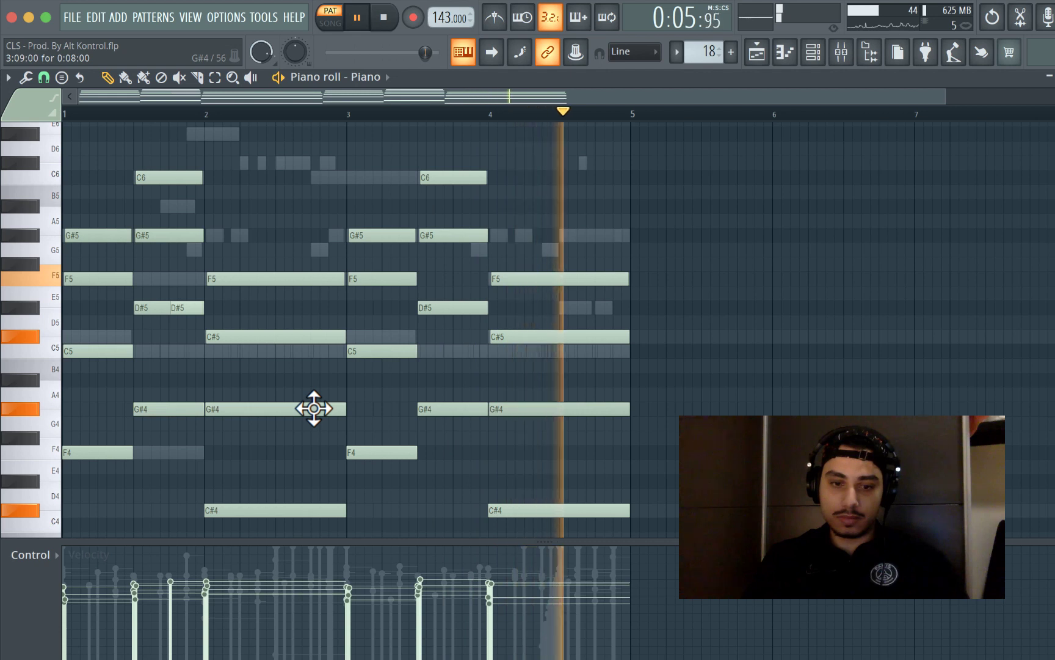
{"action": "key", "text": "space"}
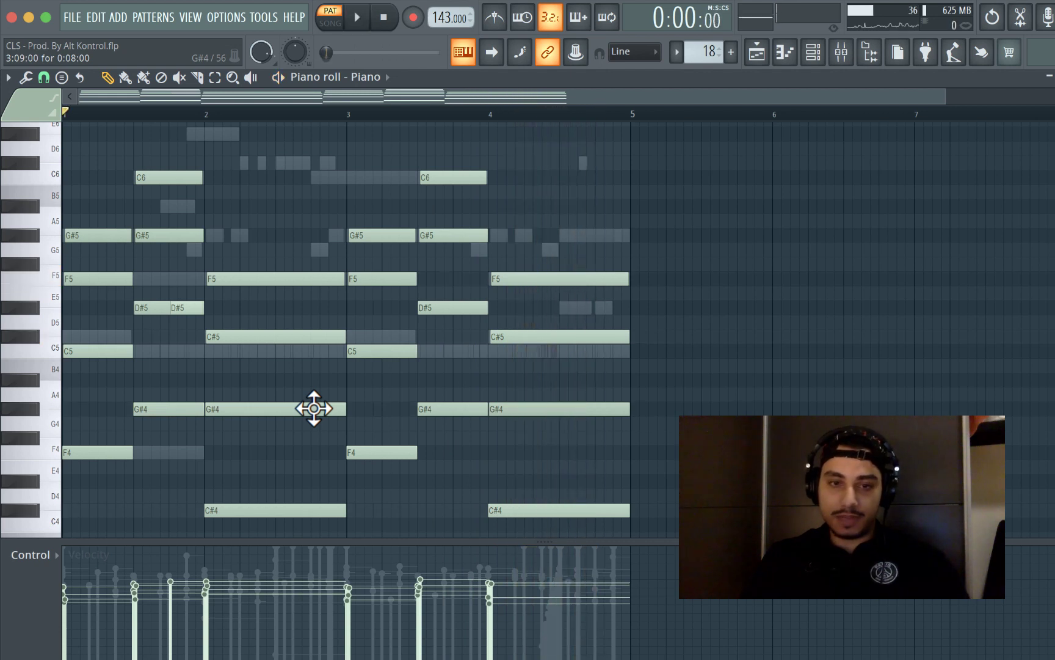
Preview the randomizer and the strumizer on the Piano notes, closing each without applying it
{"action": "key", "text": "alt+r"}
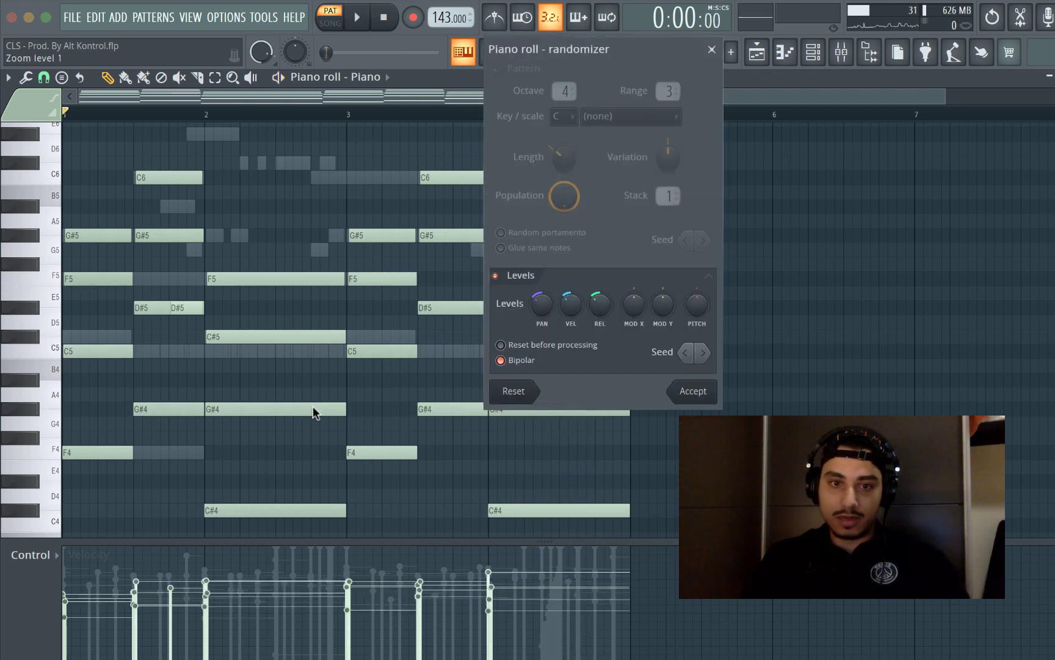
{"action": "key", "text": "Escape"}
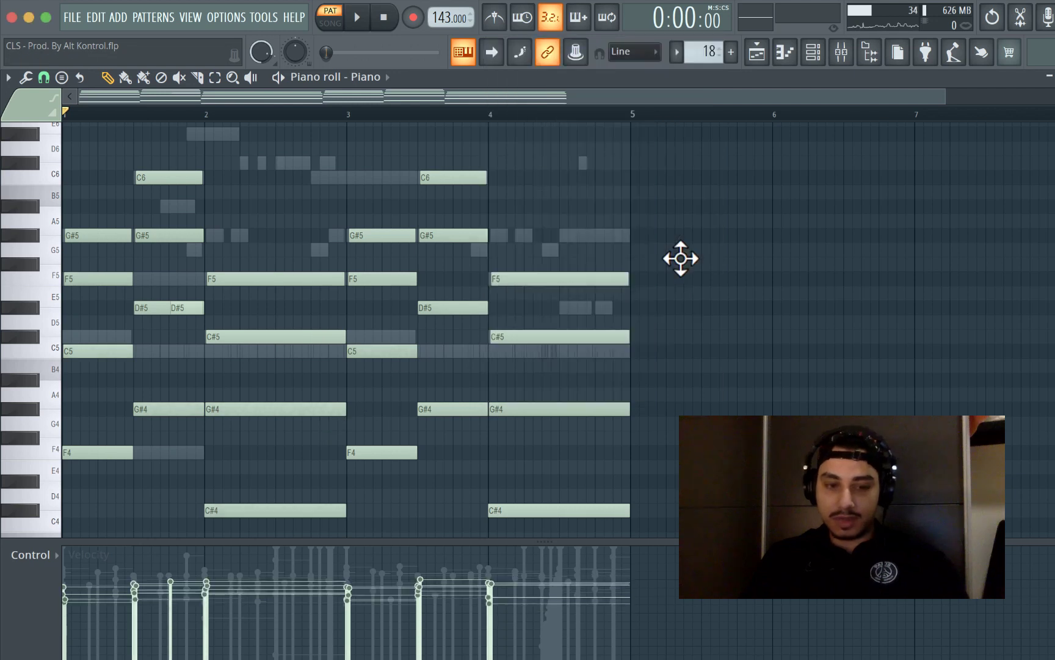
{"action": "key", "text": "alt+s"}
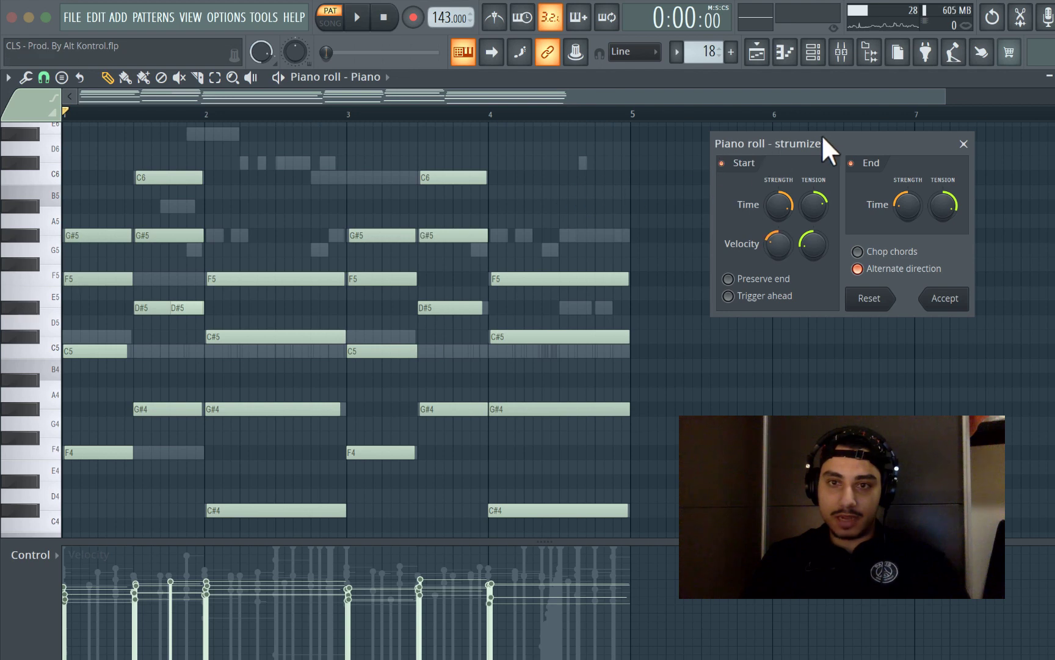
{"action": "left_click_drag", "start_coordinate": [825, 132], "coordinate": [701, 124]}
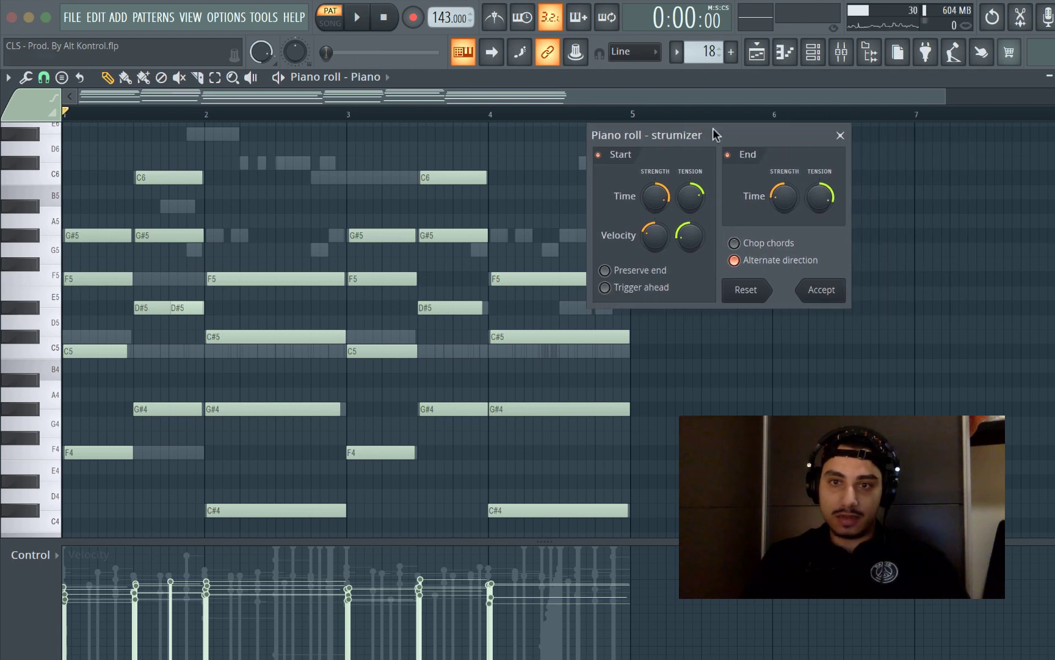
{"action": "left_click", "coordinate": [840, 135]}
Reopen the Piano notes from the channel rack for a brief check and close the piano roll
{"action": "key", "text": "F6"}
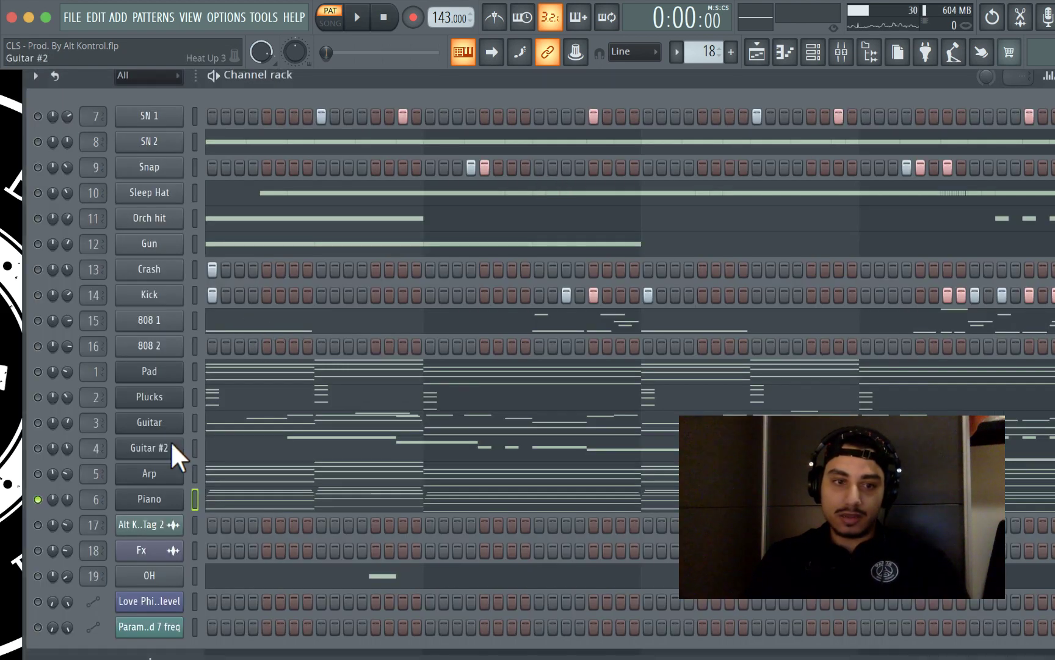
{"action": "left_click", "coordinate": [244, 509]}
{"action": "key", "text": "Escape"}
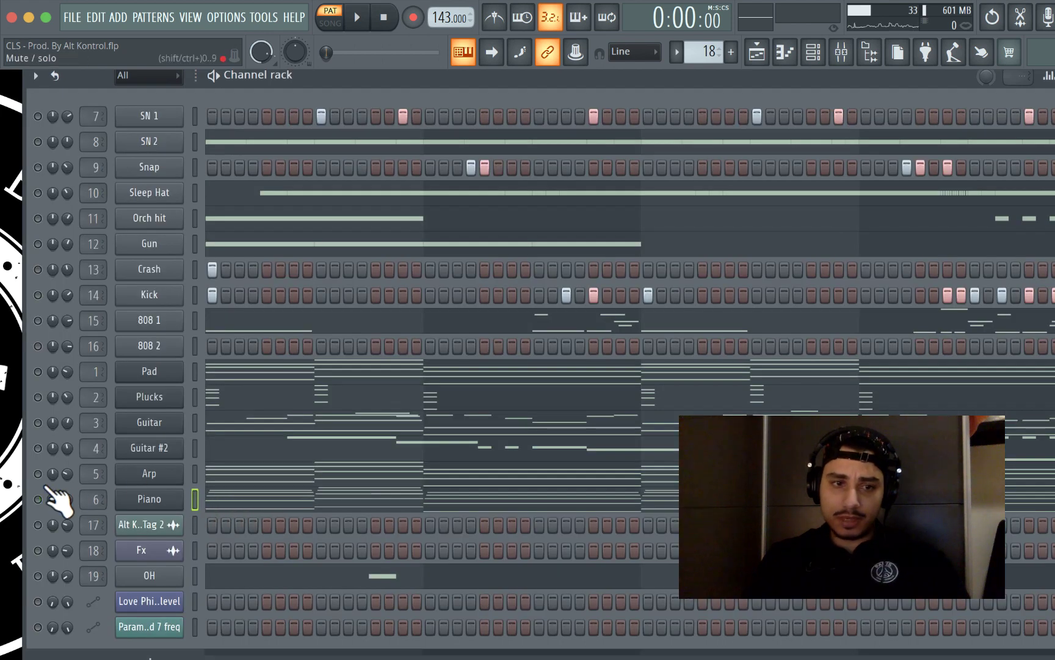
Open the Pad notes in the piano roll, play them back and return to the channel rack
{"action": "left_click", "coordinate": [415, 358]}
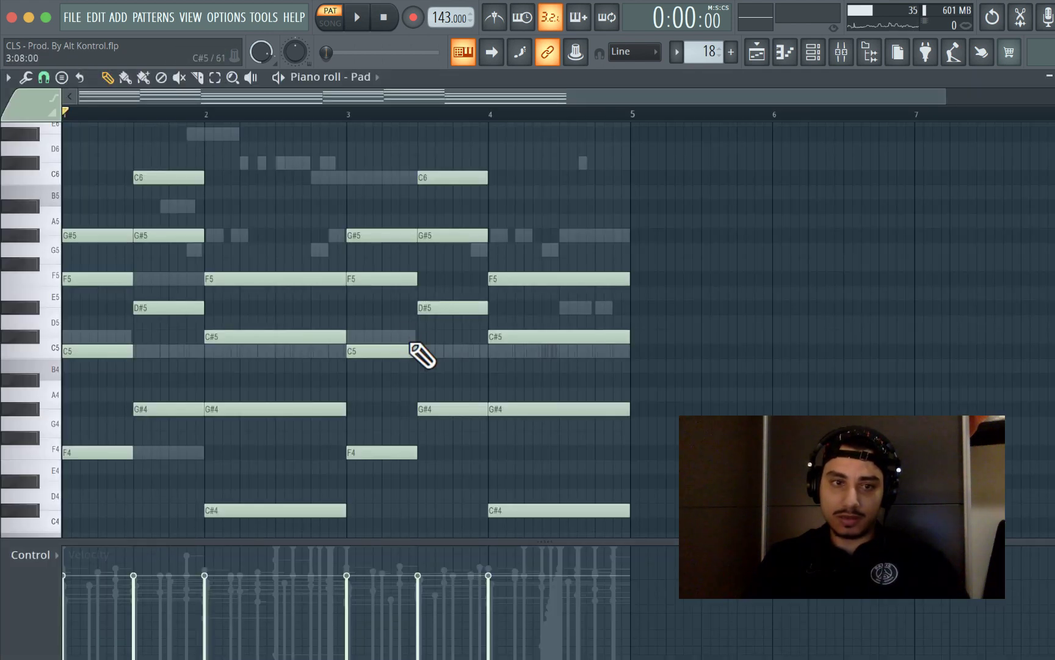
{"action": "key", "text": "space"}
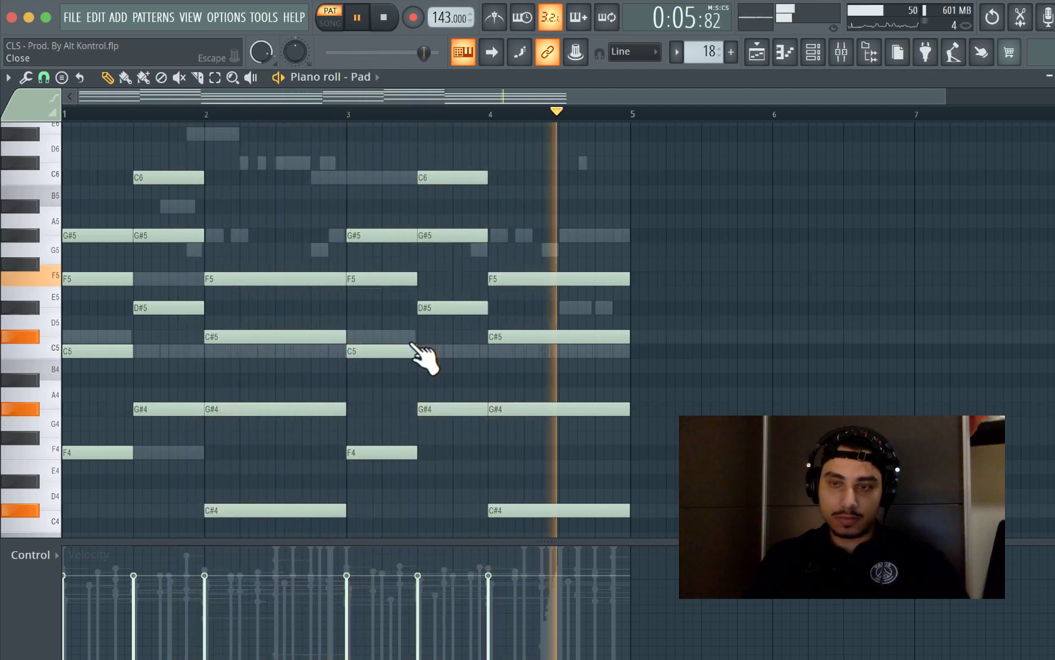
{"action": "key", "text": "space"}
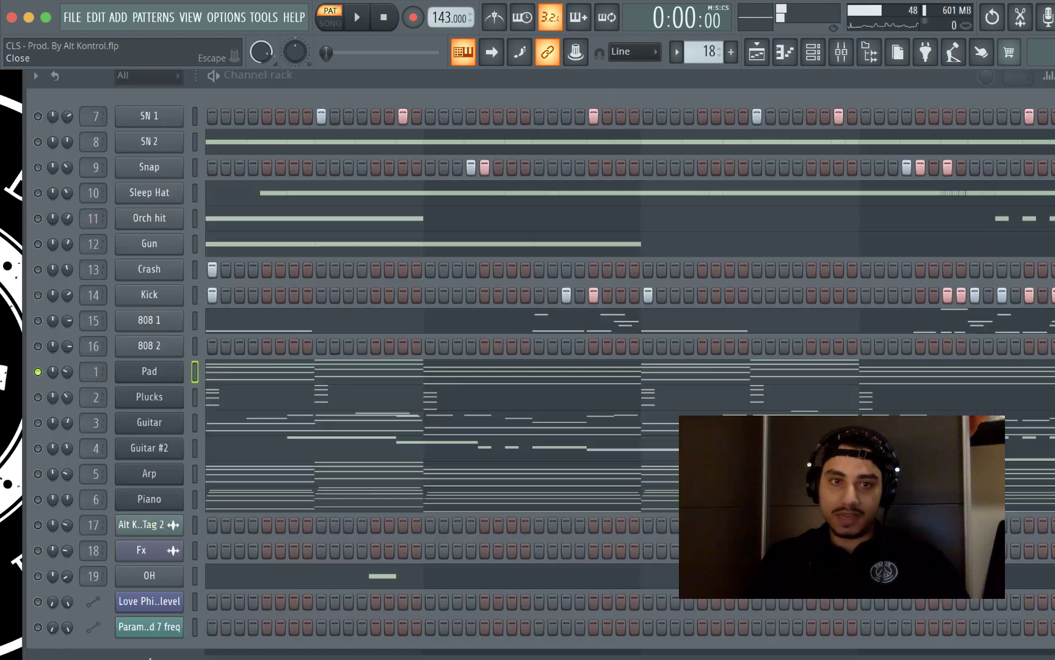
{"action": "key", "text": "F6"}
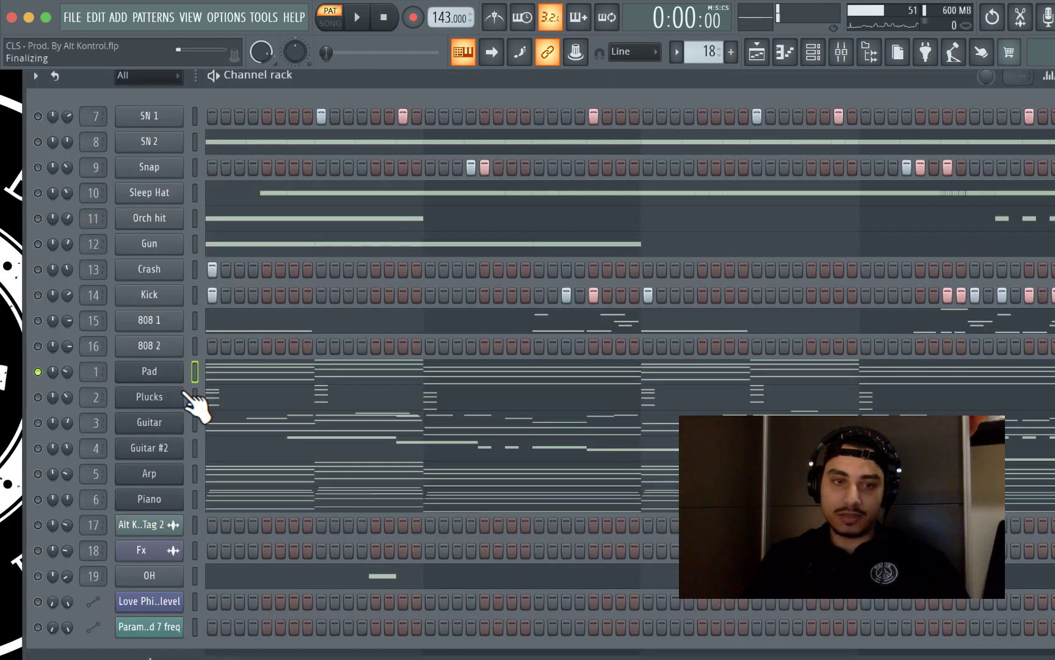
{"action": "key", "text": "F7"}
{"action": "left_click", "coordinate": [1054, 76]}
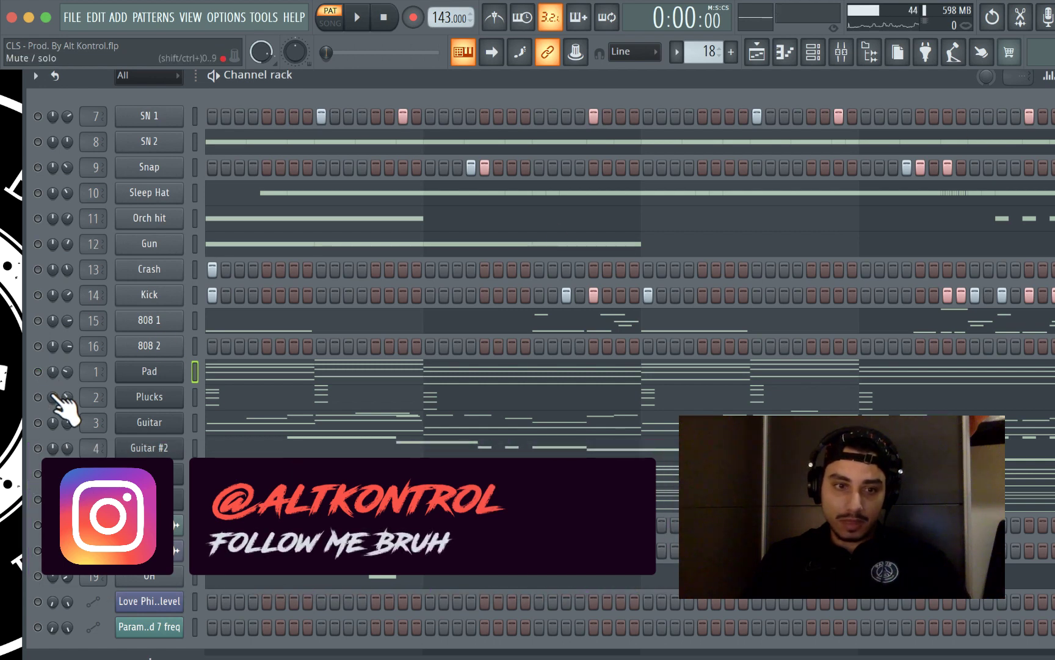
Examine the Piano and Pad instrument plugins, closing each one, and unmute the Pad channel
{"action": "left_click", "coordinate": [179, 498]}
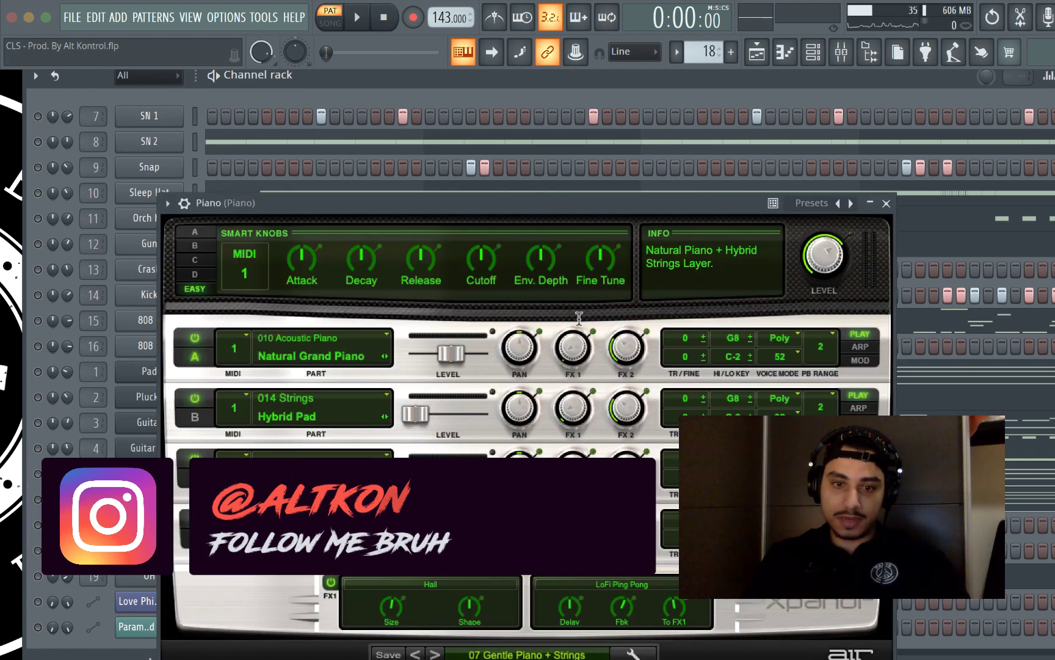
{"action": "left_click", "coordinate": [886, 203]}
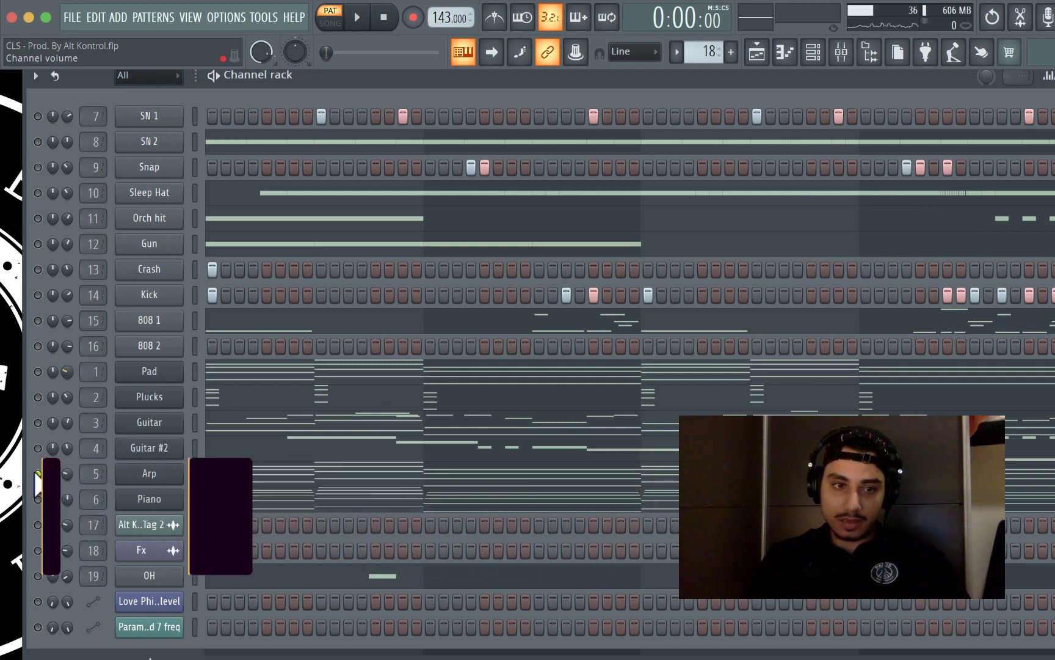
{"action": "left_click", "coordinate": [38, 371]}
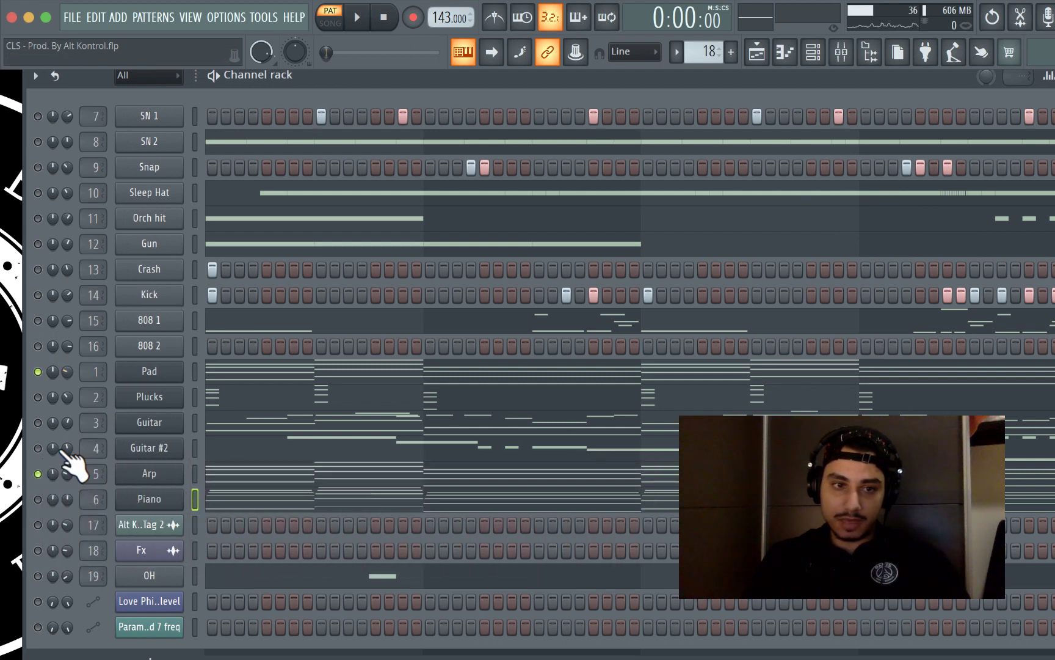
{"action": "left_click", "coordinate": [147, 373]}
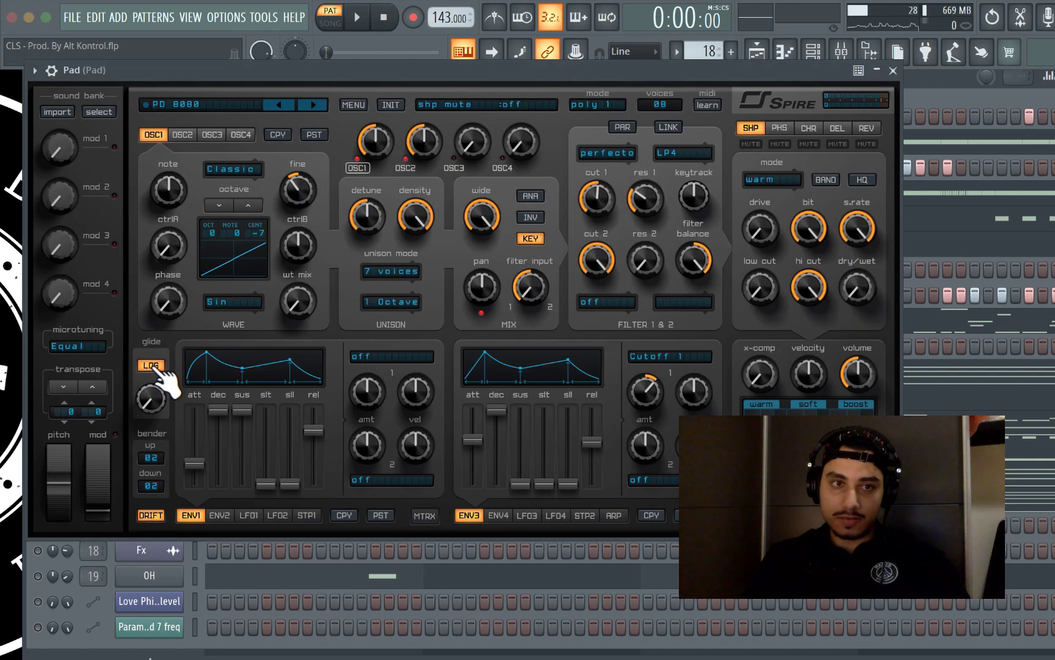
{"action": "left_click", "coordinate": [893, 70]}
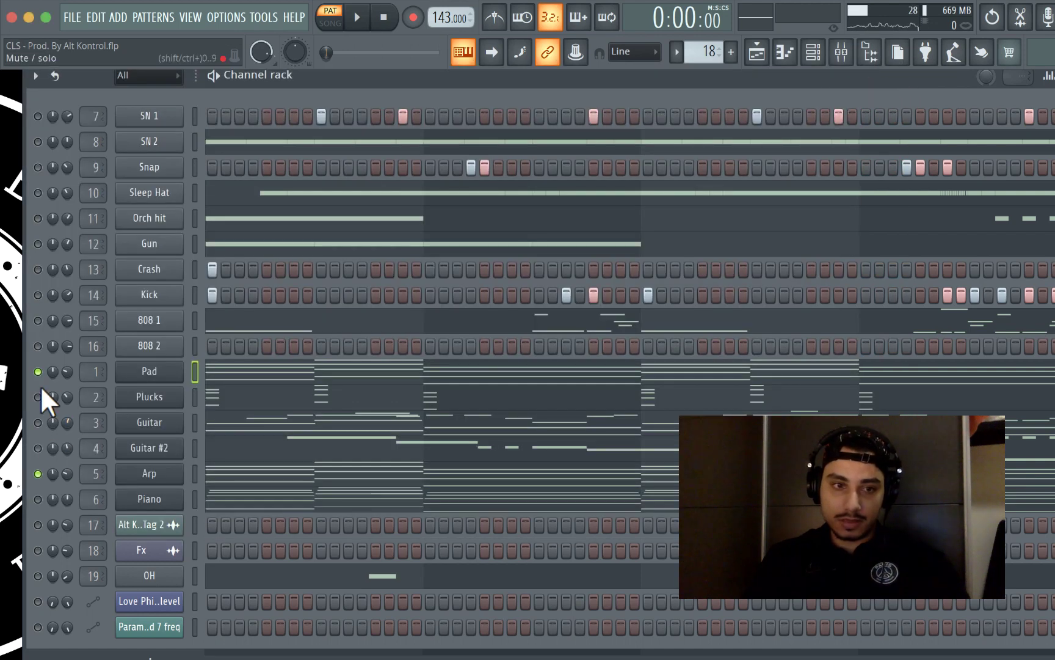
Examine the Arp instrument, play the Arp channel on its own and check its notes in the piano roll
{"action": "left_click", "coordinate": [168, 476]}
{"action": "left_click", "coordinate": [798, 115]}
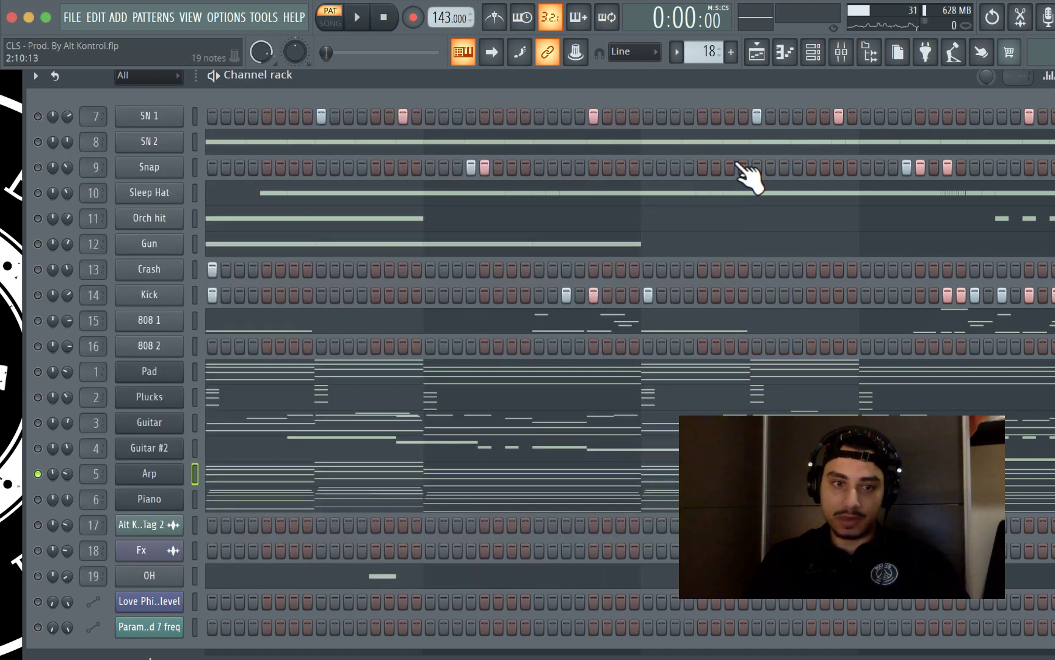
{"action": "key", "text": "space"}
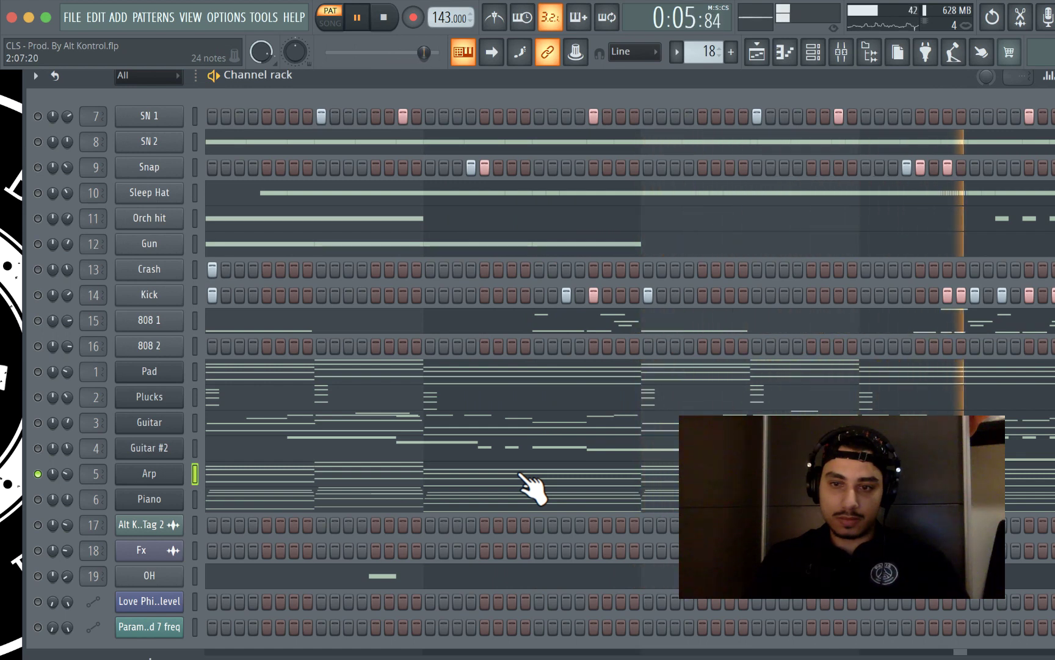
{"action": "key", "text": "space"}
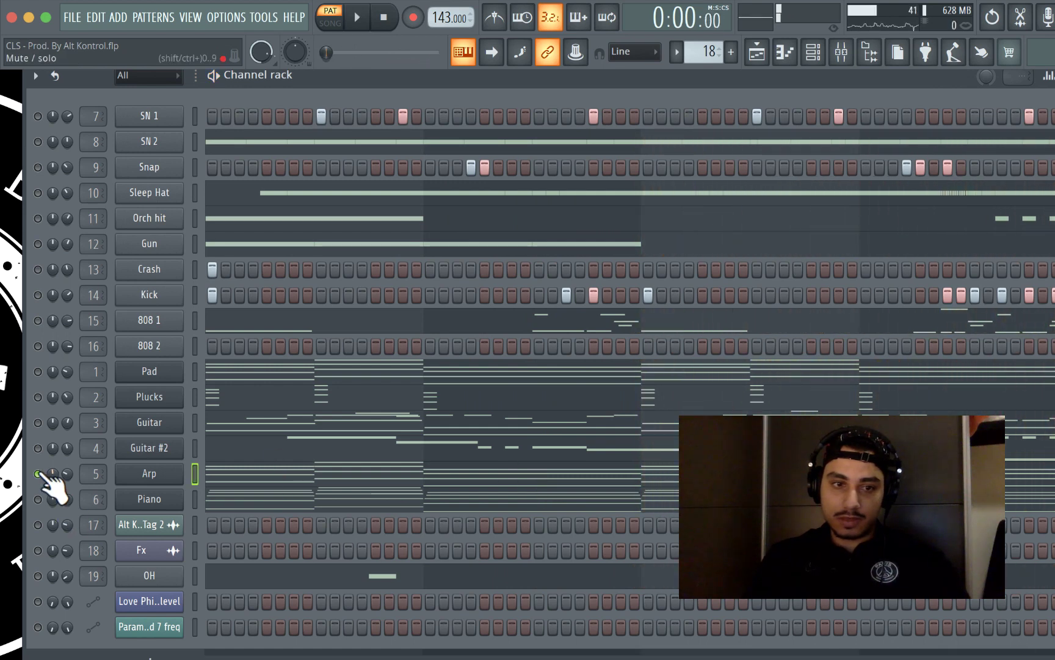
{"action": "key", "text": "F7"}
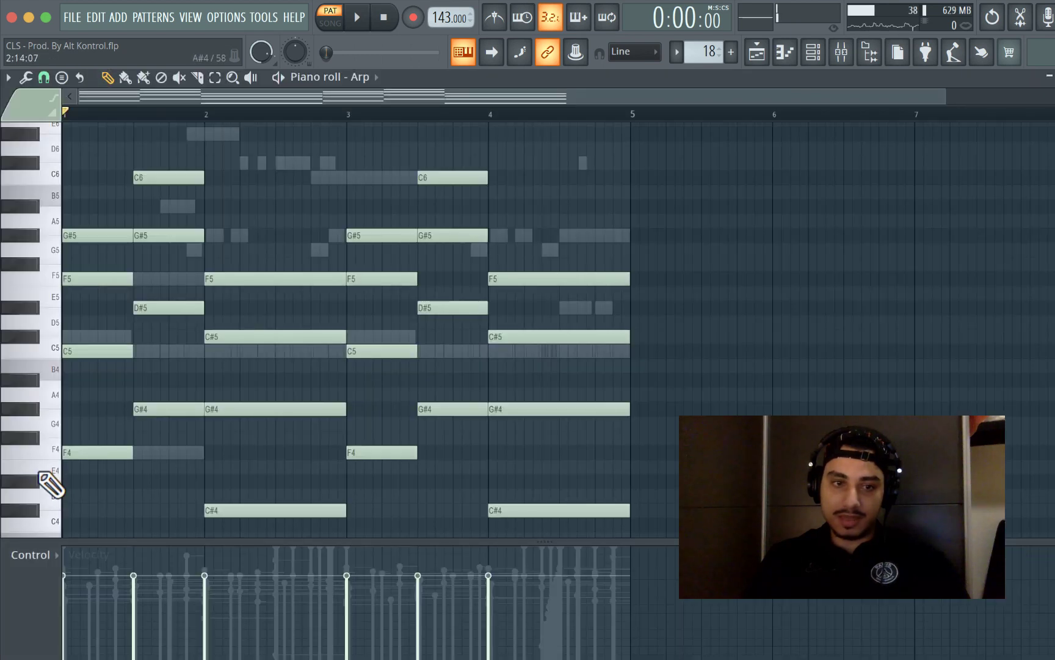
{"action": "key", "text": "F7"}
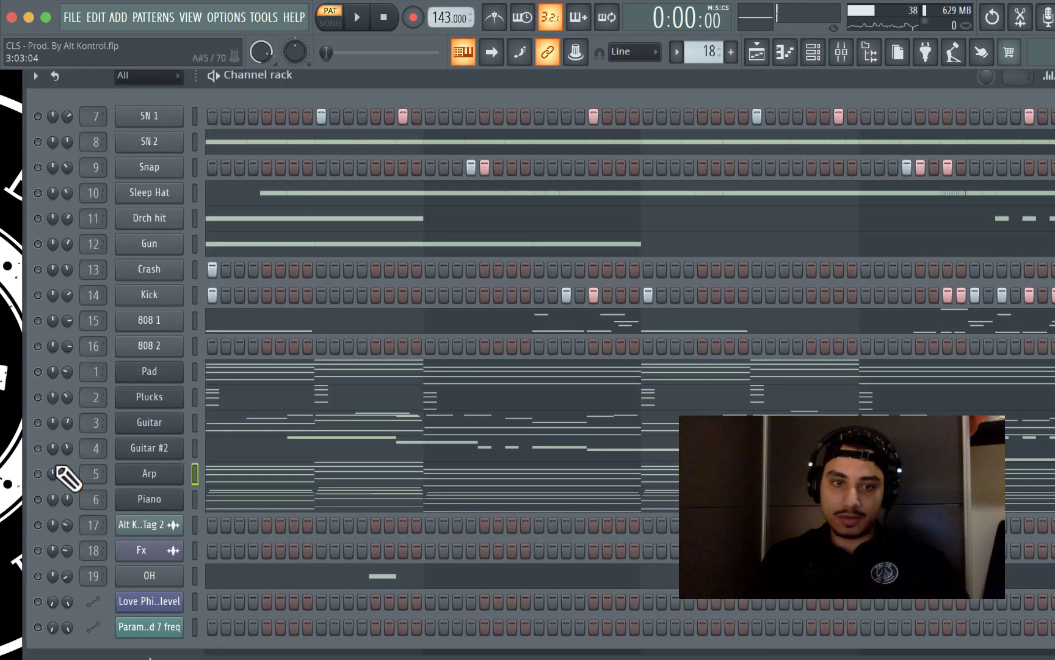
Examine the Plucks instrument and its piano roll notes, and play the Plucks channel on its own
{"action": "left_click", "coordinate": [252, 393]}
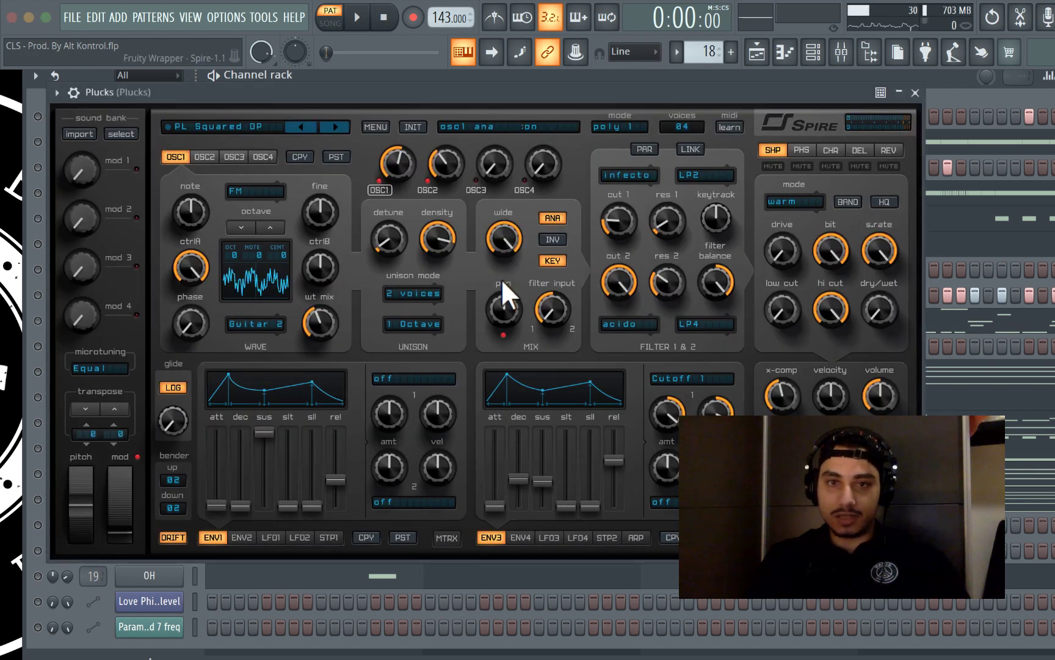
{"action": "left_click", "coordinate": [915, 92]}
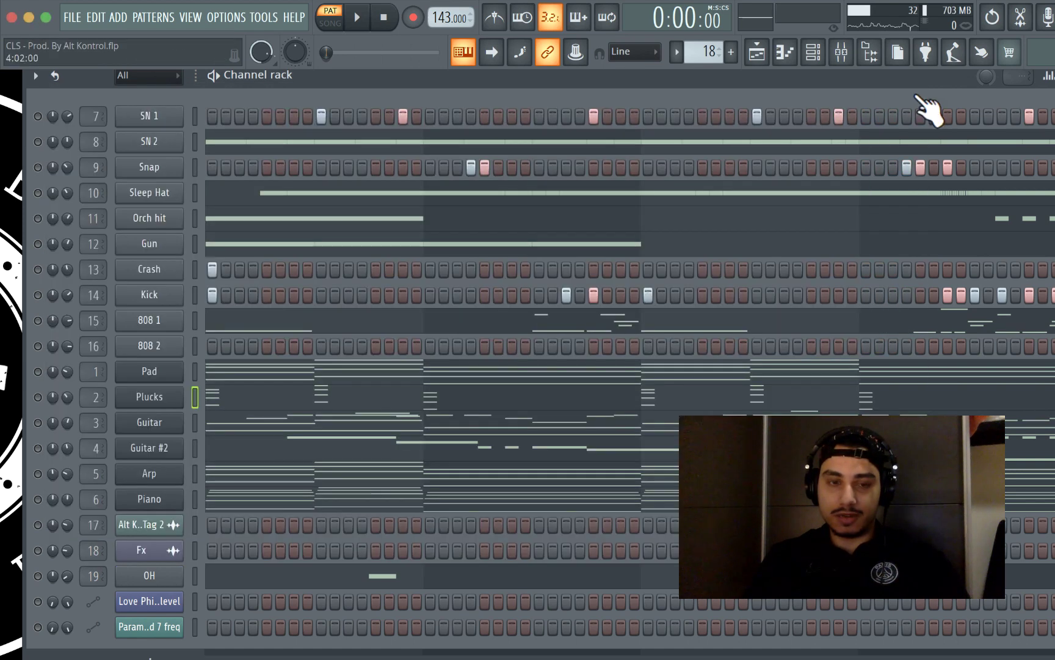
{"action": "left_click", "coordinate": [264, 400]}
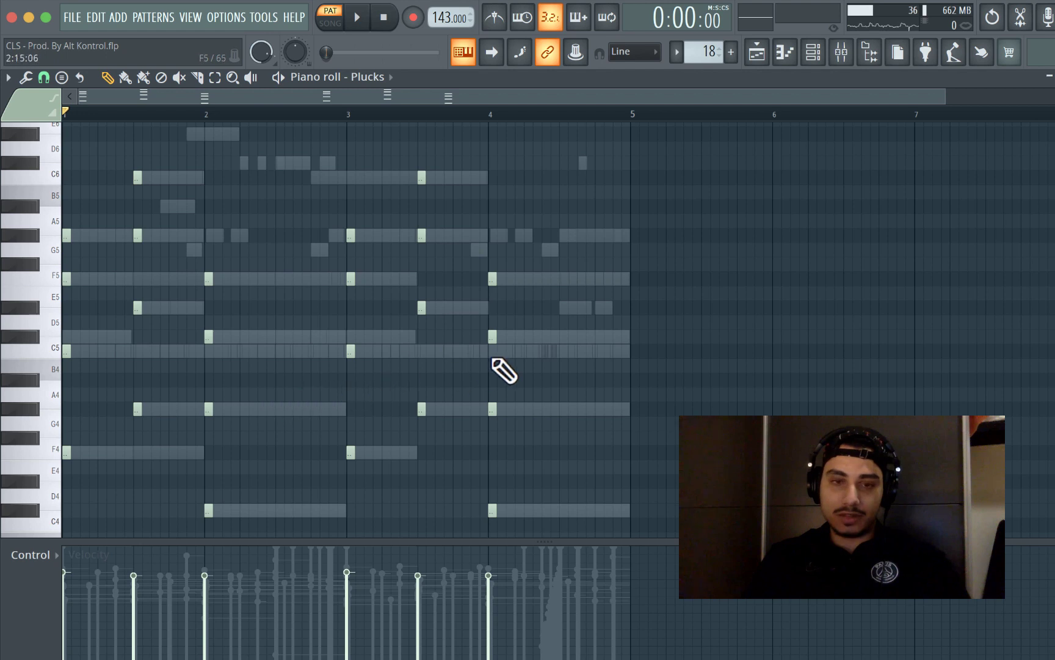
{"action": "scroll", "coordinate": [631, 335], "scroll_direction": "down", "scroll_amount": 3}
{"action": "key", "text": "Escape"}
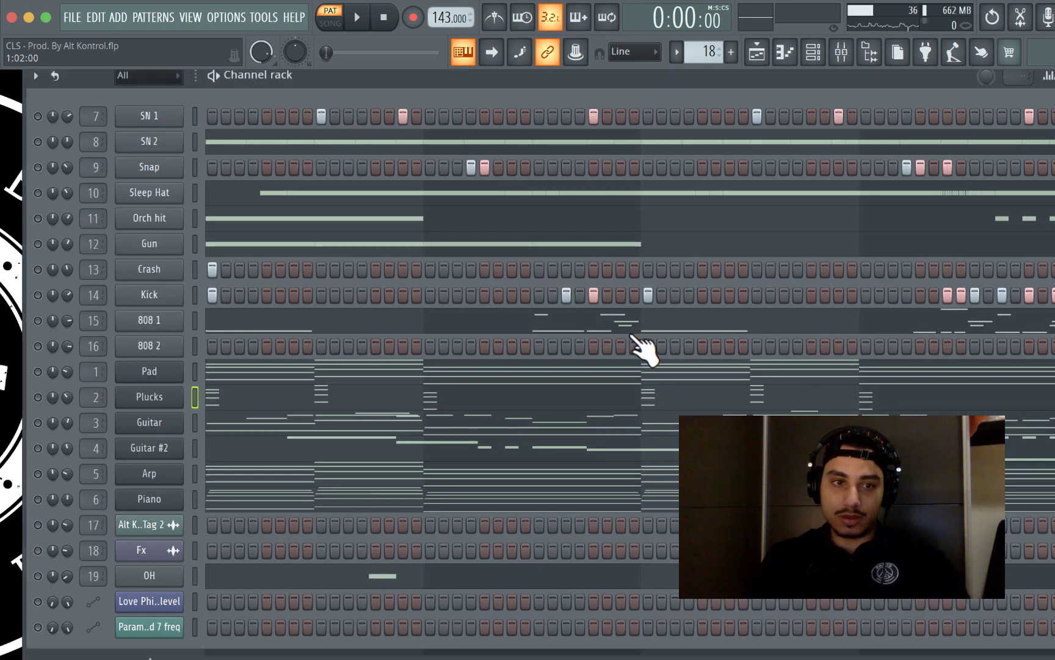
{"action": "key", "text": "space"}
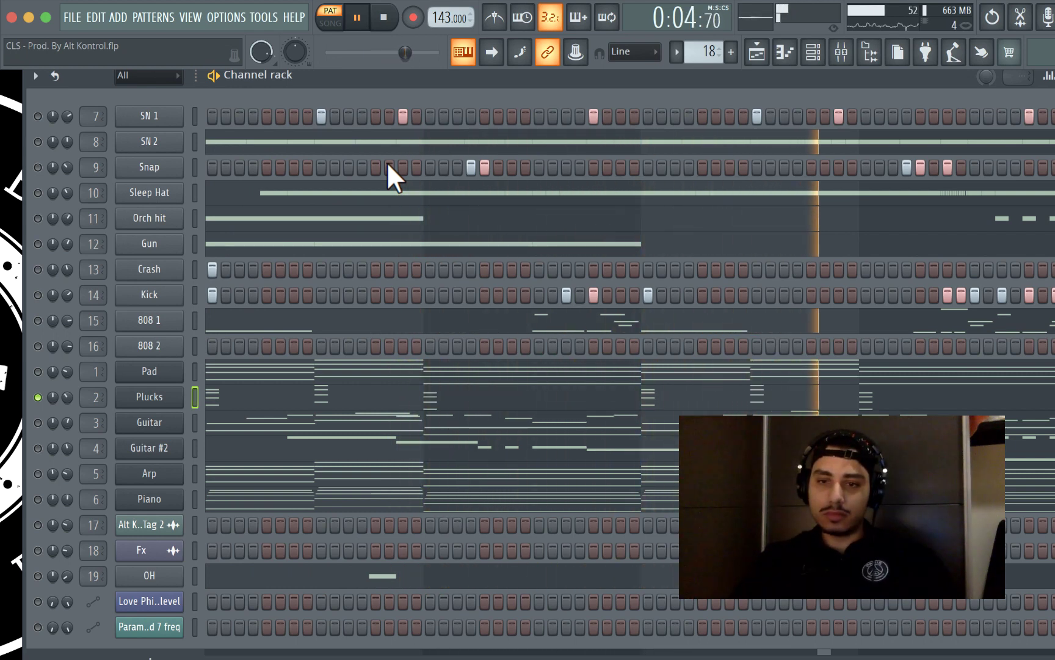
{"action": "key", "text": "space"}
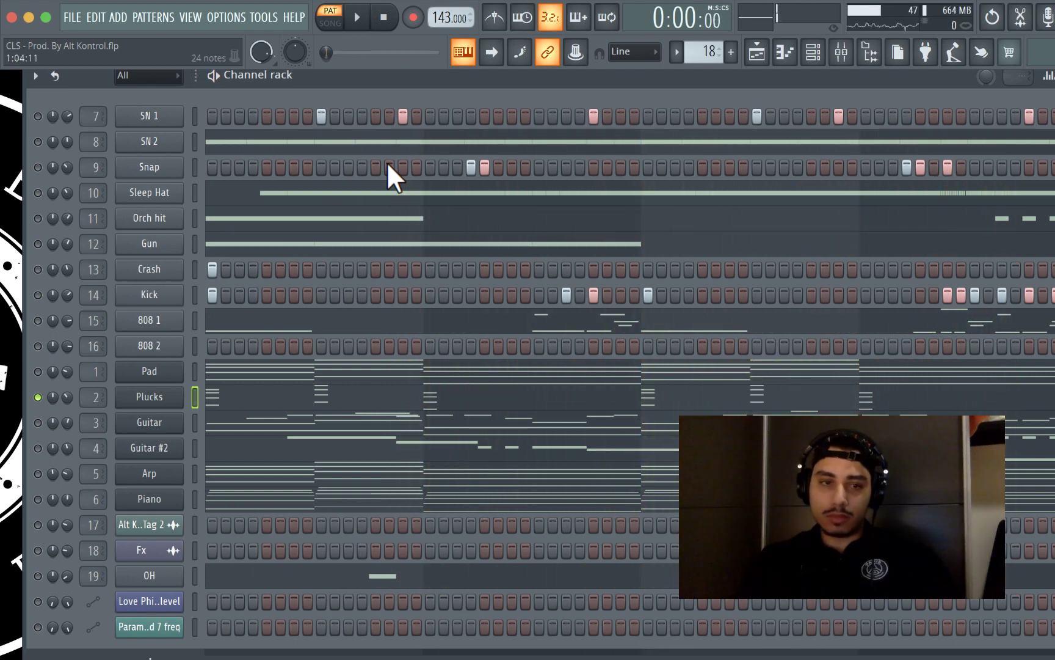
Unmute Pad, Guitar, Guitar #2, Arp and Piano alongside Plucks and play all six melody channels together
{"action": "left_click", "coordinate": [37, 371]}
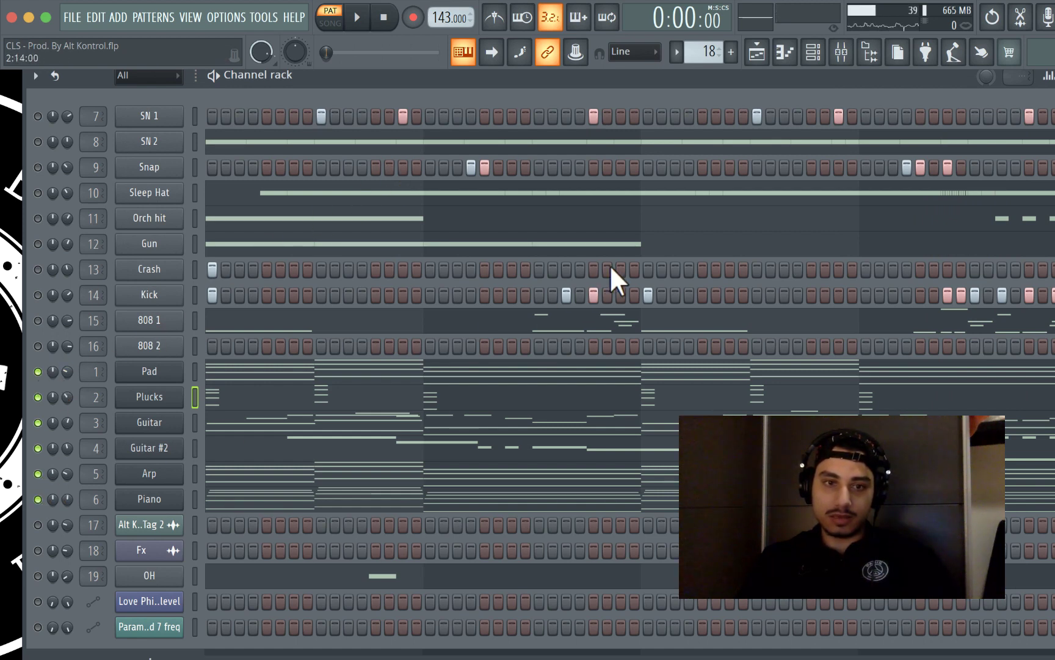
{"action": "key", "text": "space"}
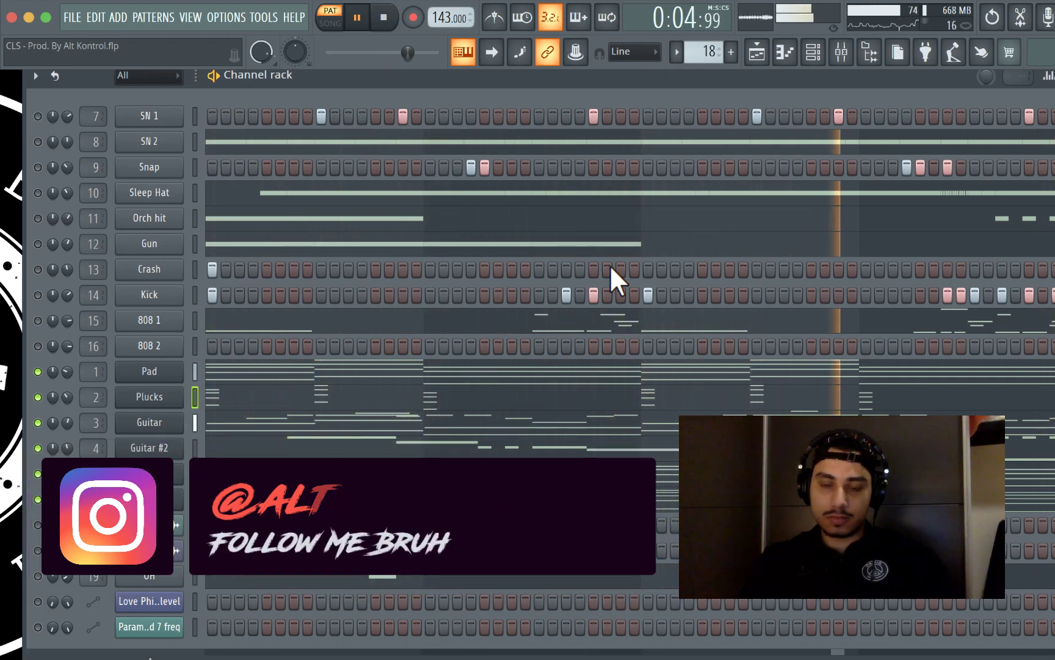
{"action": "key", "text": "space"}
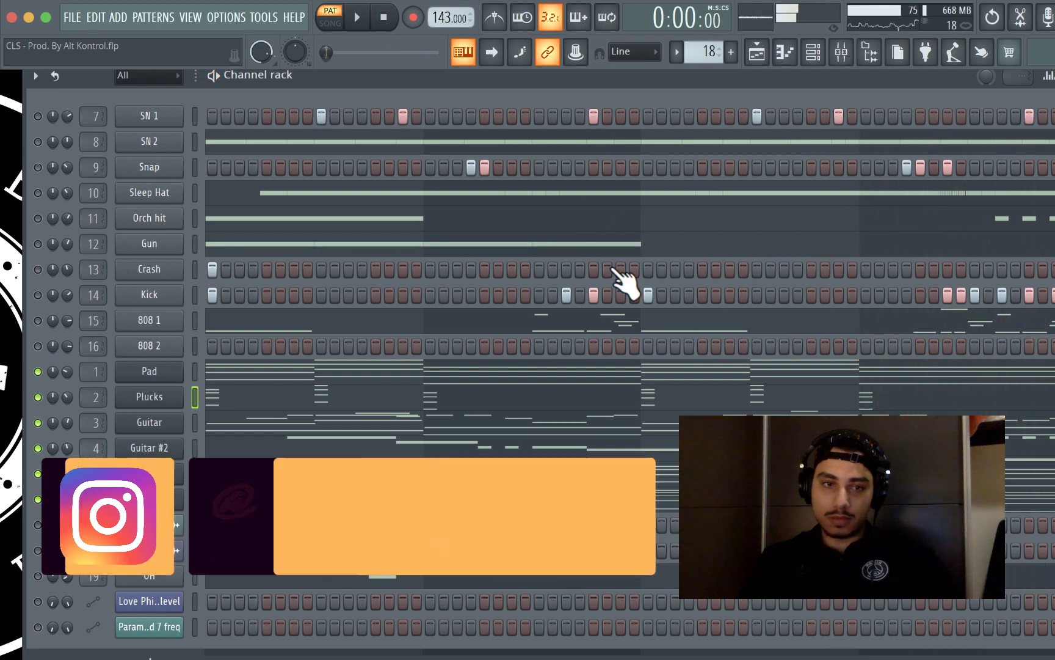
Solo SN 2, play its notes in the piano roll and return to the channel rack
{"action": "right_click", "coordinate": [33, 142]}
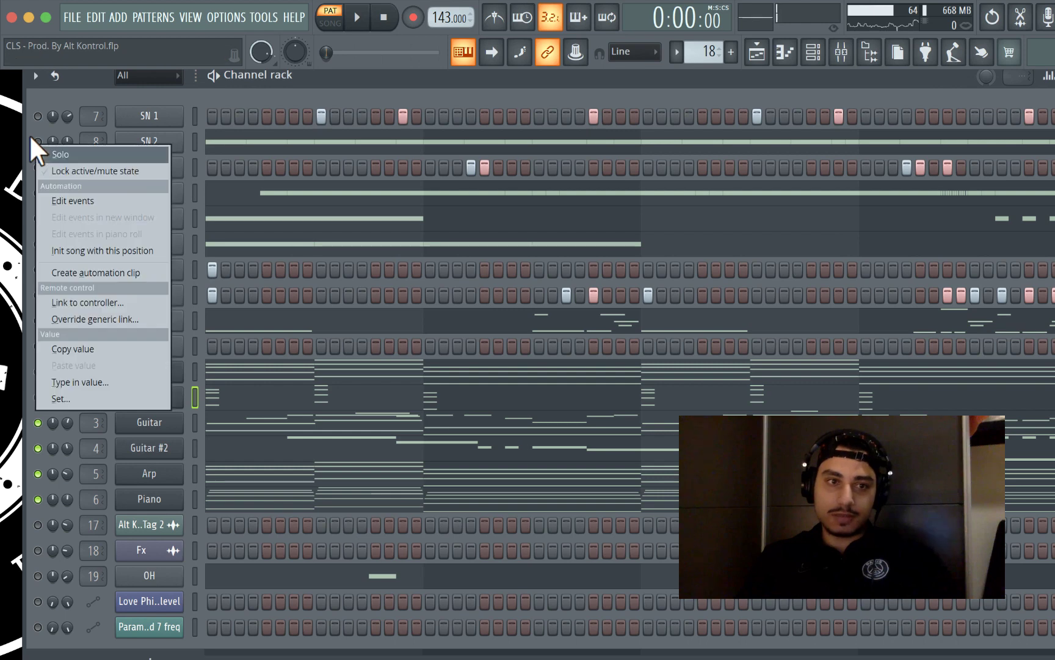
{"action": "left_click", "coordinate": [63, 155]}
{"action": "left_click", "coordinate": [256, 150]}
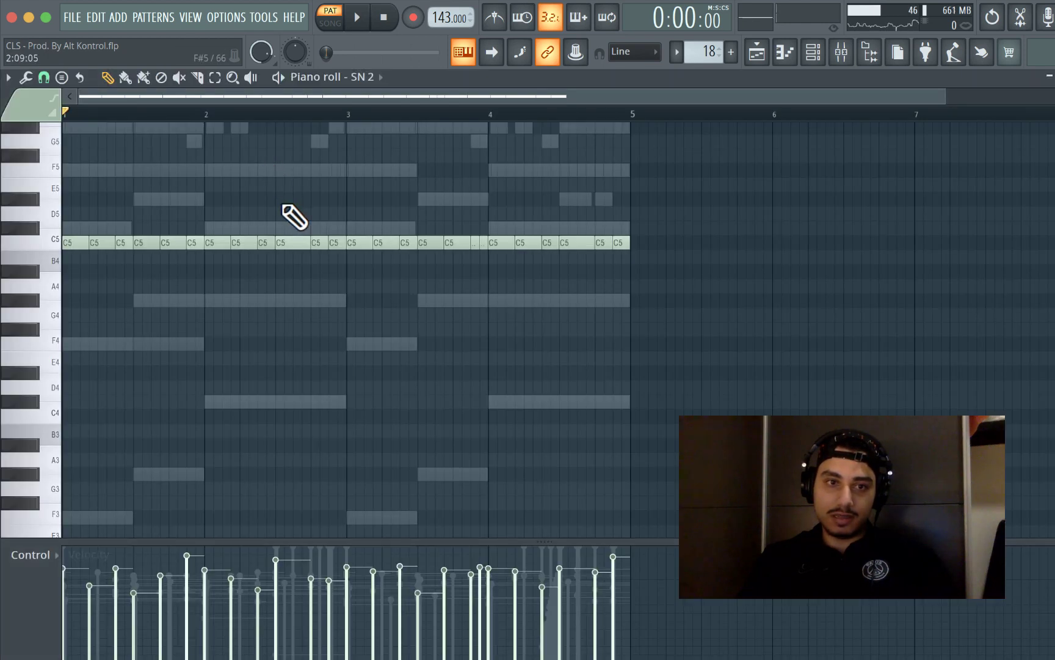
{"action": "key", "text": "space"}
{"action": "key", "text": "F7"}
{"action": "key", "text": "space"}
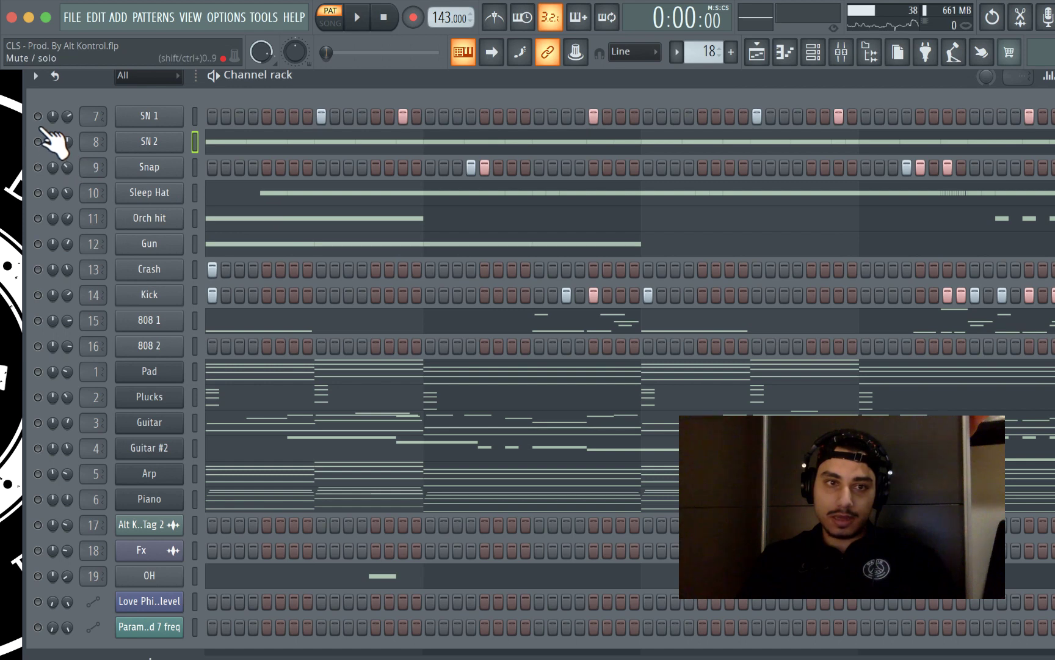
Select the SN 1 channel and play it on its own
{"action": "left_click", "coordinate": [195, 111]}
{"action": "key", "text": "space"}
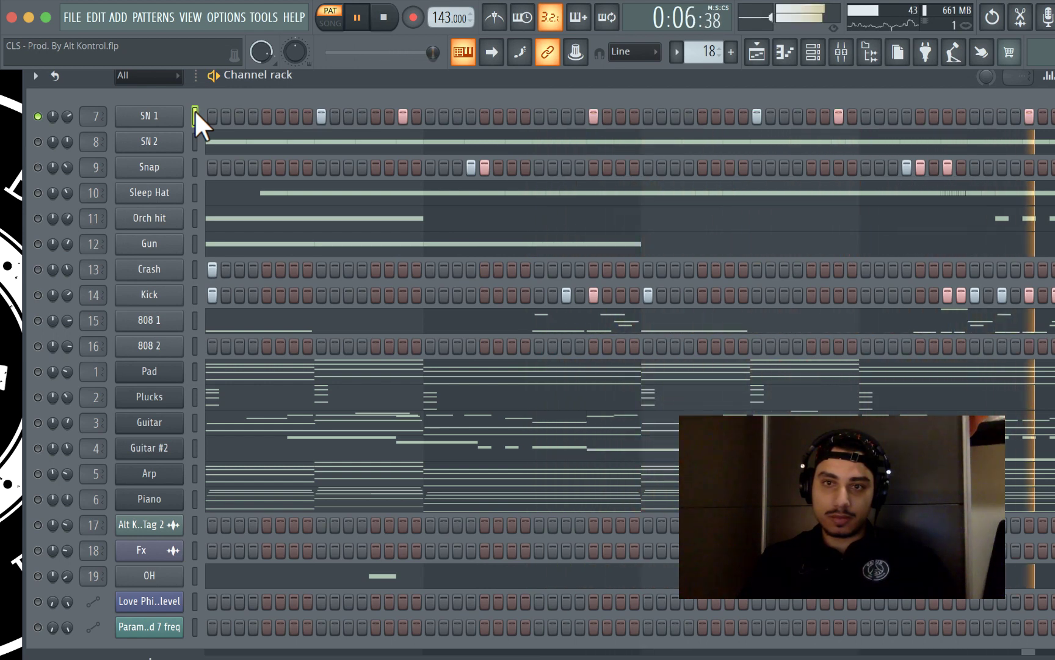
{"action": "key", "text": "space"}
Unmute SN 2 alongside SN 1, examine the SN 2 notes in the piano roll and return to the channel rack
{"action": "key", "text": "Down"}
{"action": "left_click", "coordinate": [38, 142]}
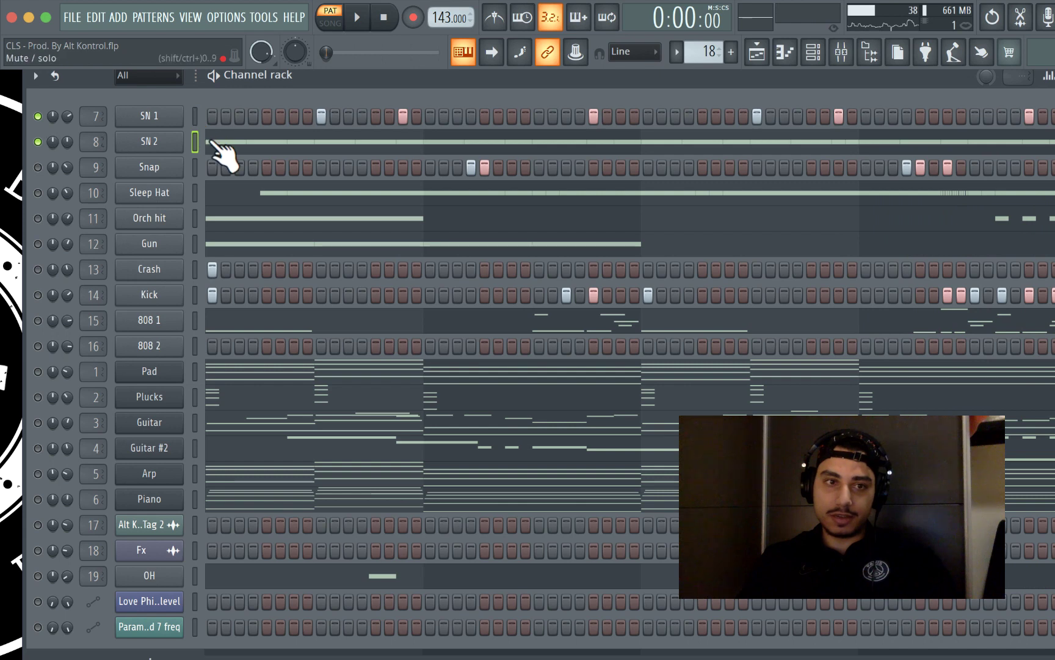
{"action": "left_click", "coordinate": [275, 142]}
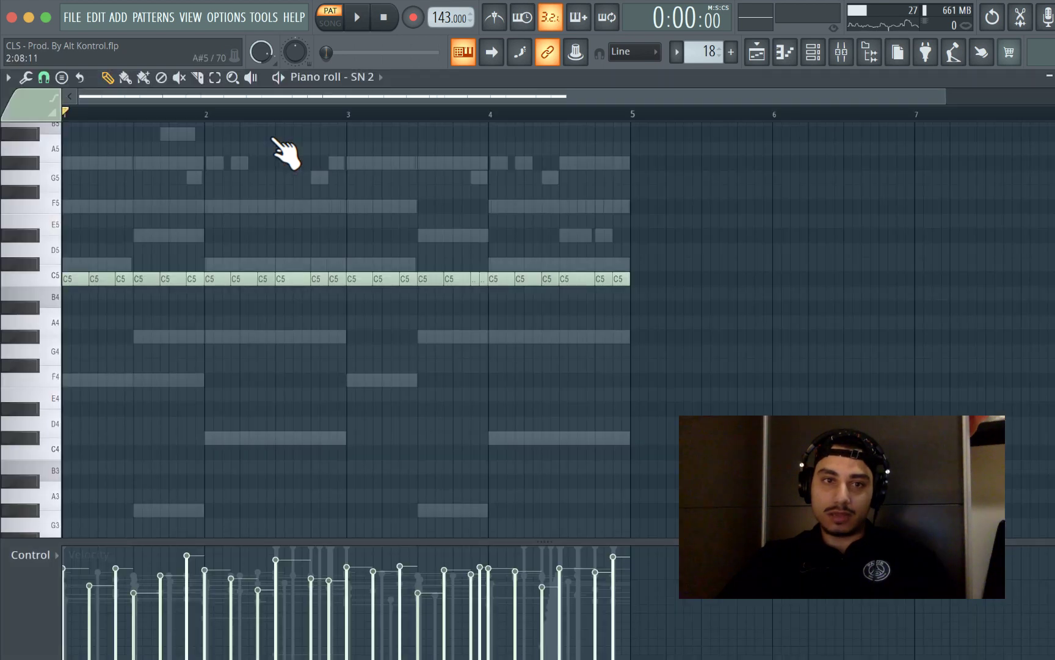
{"action": "scroll", "coordinate": [283, 150], "scroll_direction": "up", "scroll_amount": 2}
{"action": "key", "text": "Escape"}
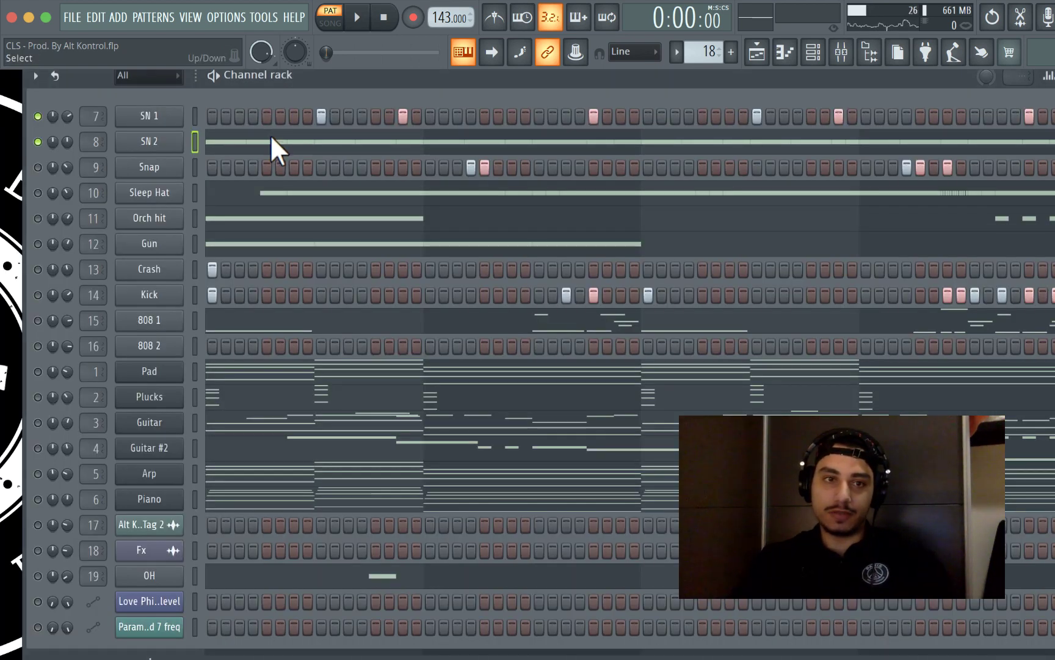
Play Snap together with SN 1 and SN 2, muting both snares during playback to hear Snap alone
{"action": "left_click", "coordinate": [195, 115]}
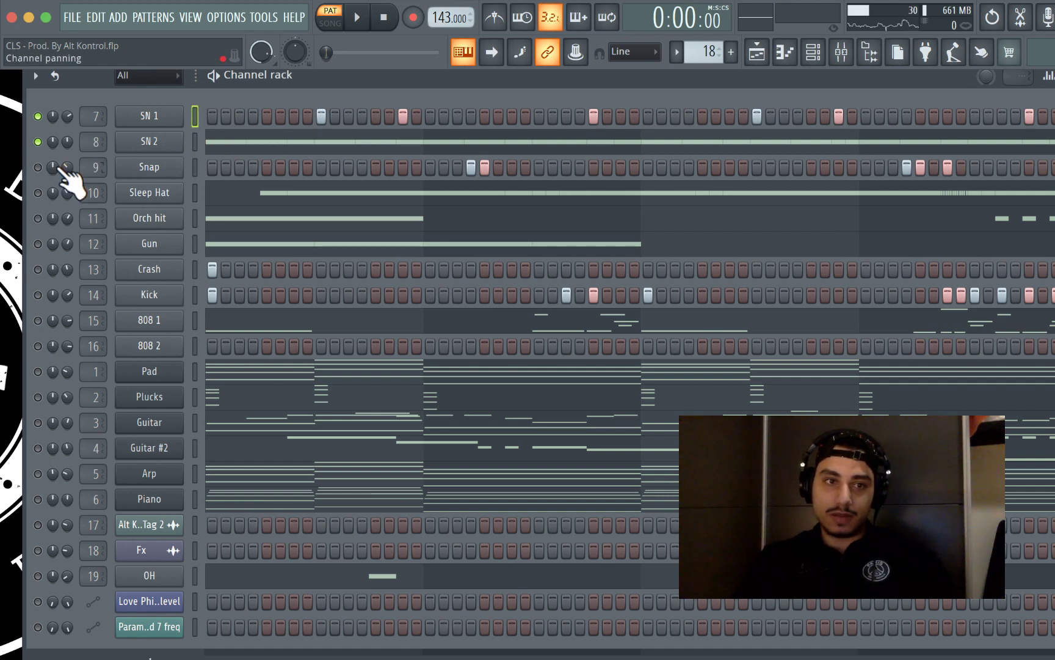
{"action": "left_click", "coordinate": [195, 167]}
{"action": "key", "text": "space"}
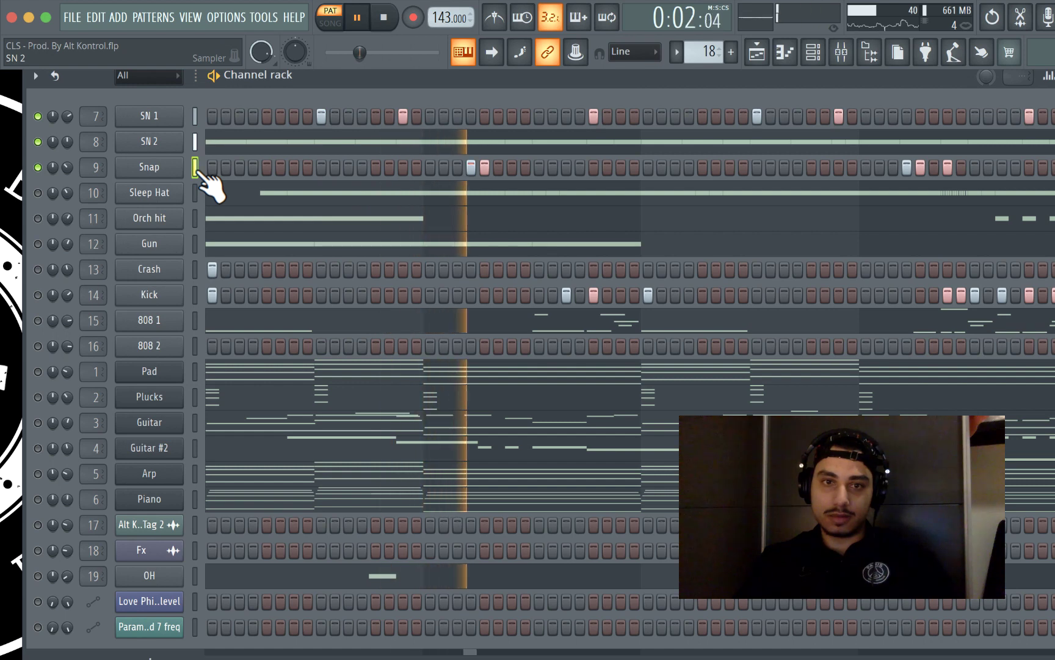
{"action": "left_click", "coordinate": [38, 142]}
{"action": "left_click", "coordinate": [38, 116]}
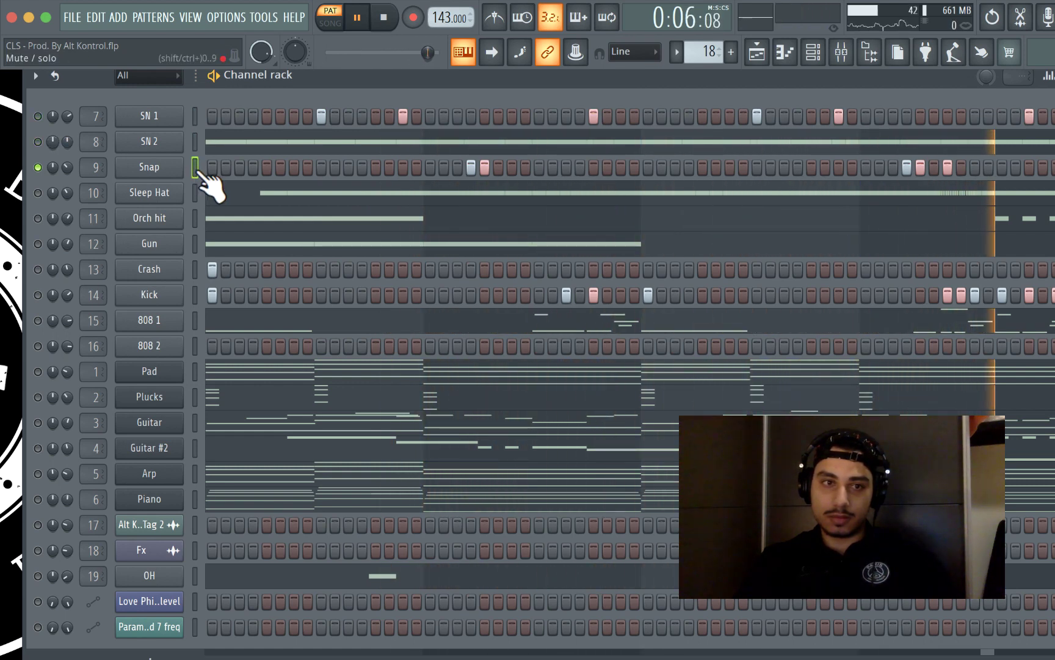
{"action": "key", "text": "space"}
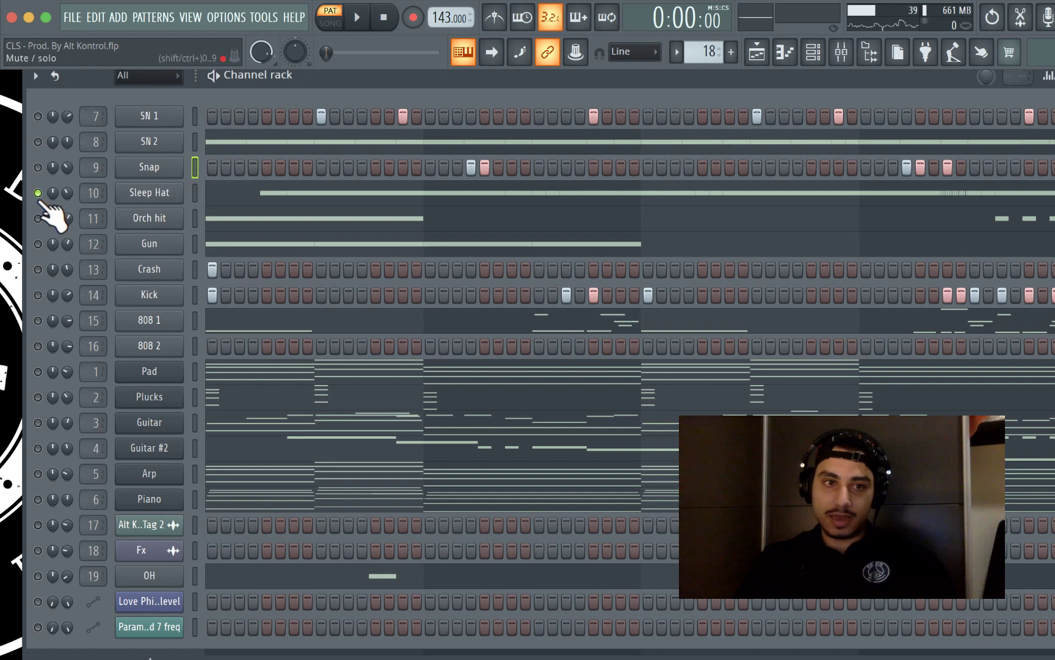
Play the Sleep Hat notes in the piano roll, display their note pan values and return to the channel rack
{"action": "left_click", "coordinate": [286, 196]}
{"action": "key", "text": "space"}
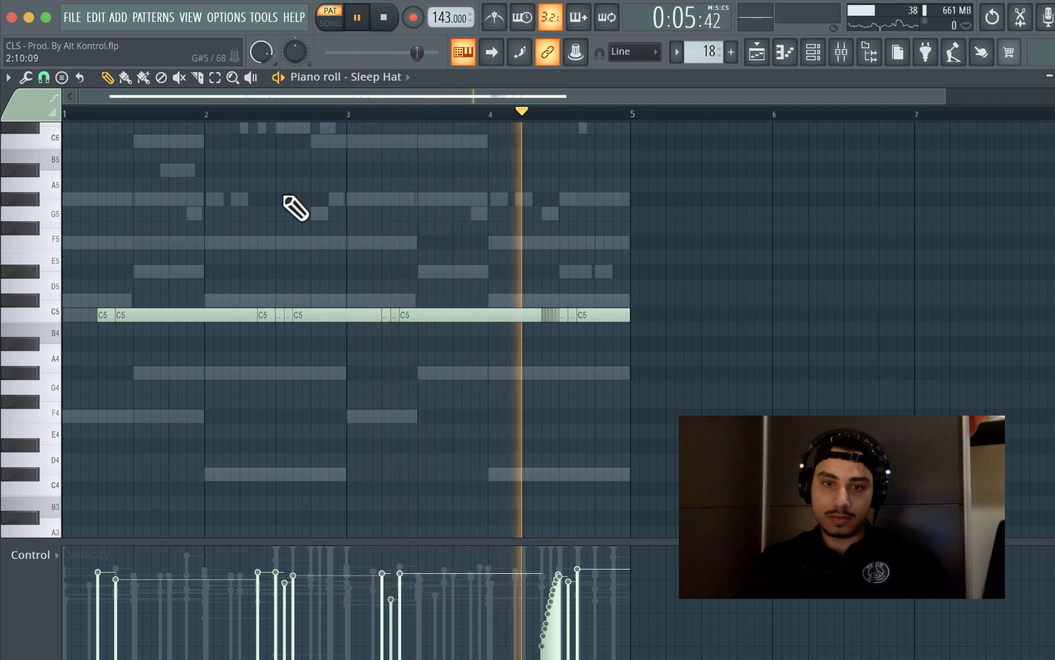
{"action": "key", "text": "space"}
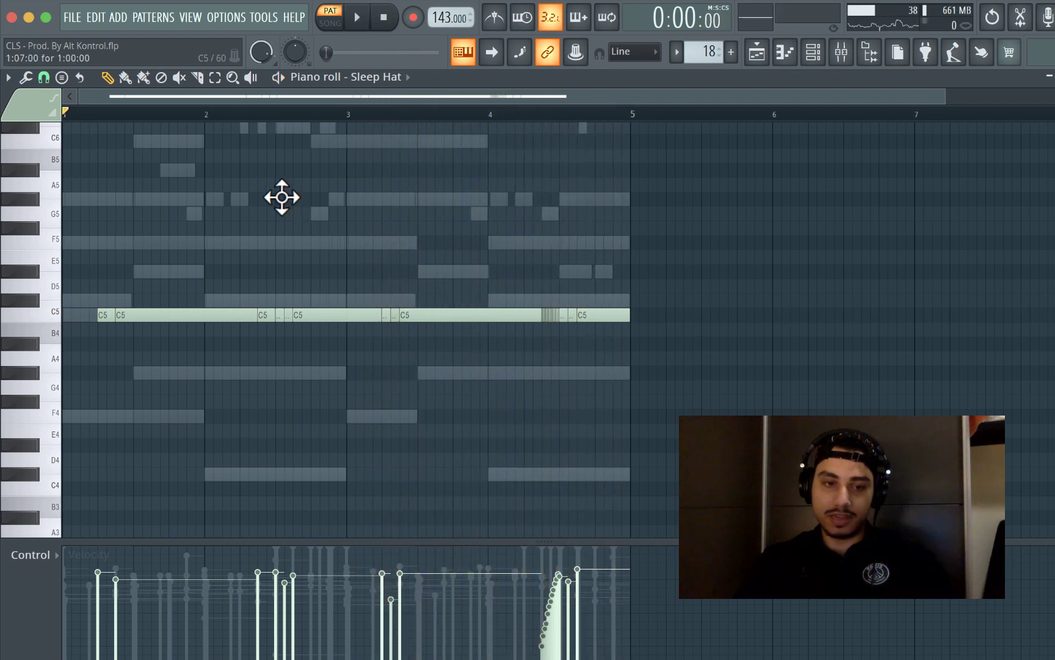
{"action": "left_click", "coordinate": [25, 577]}
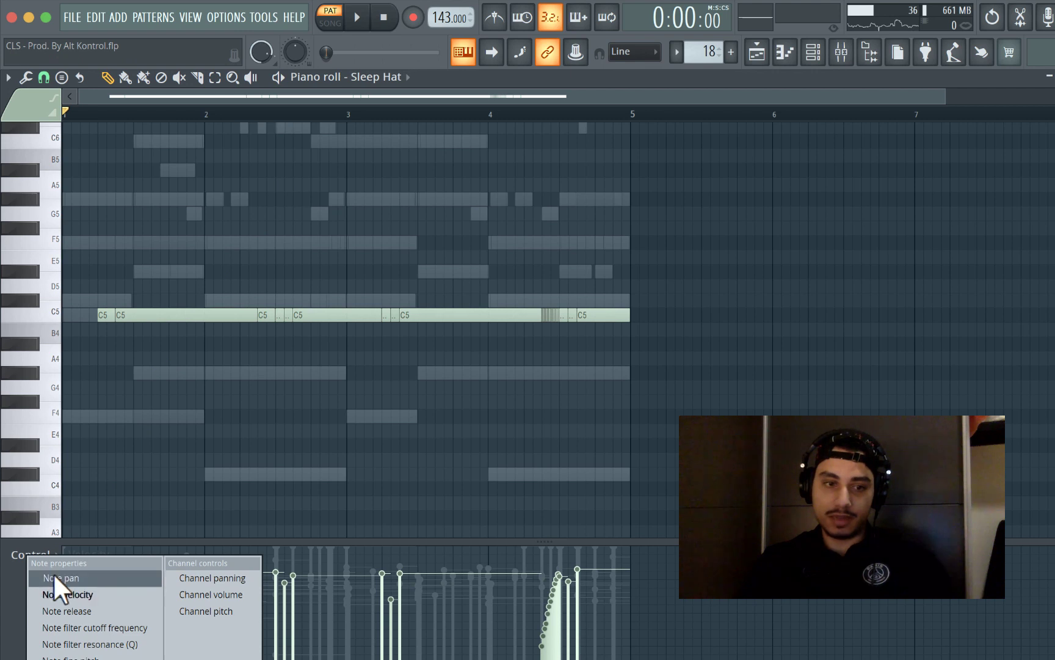
{"action": "left_click", "coordinate": [52, 573]}
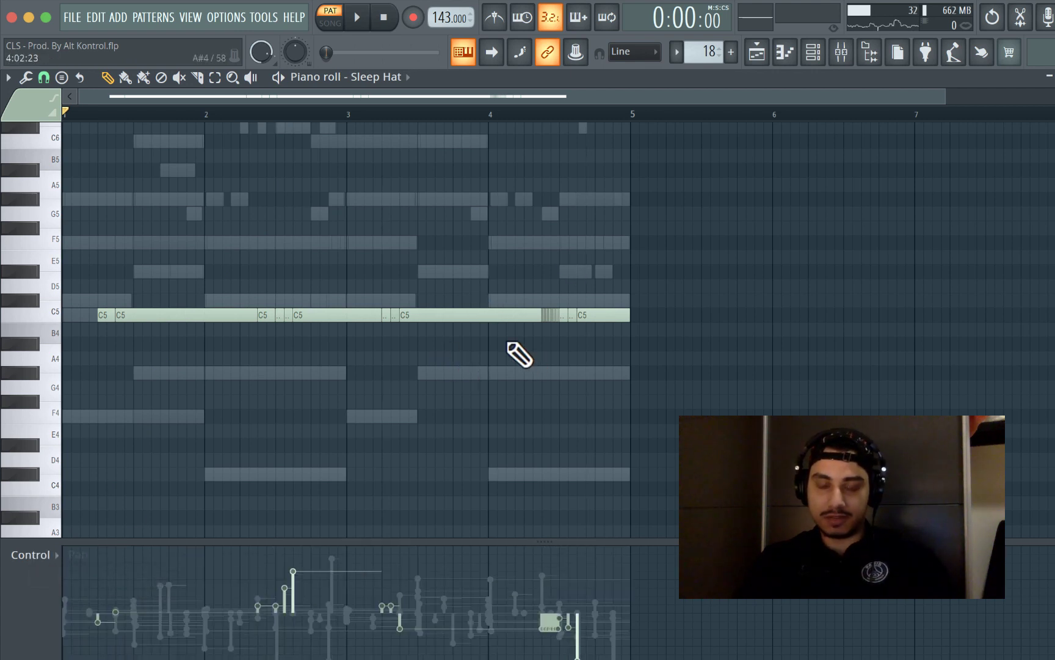
{"action": "key", "text": "F6"}
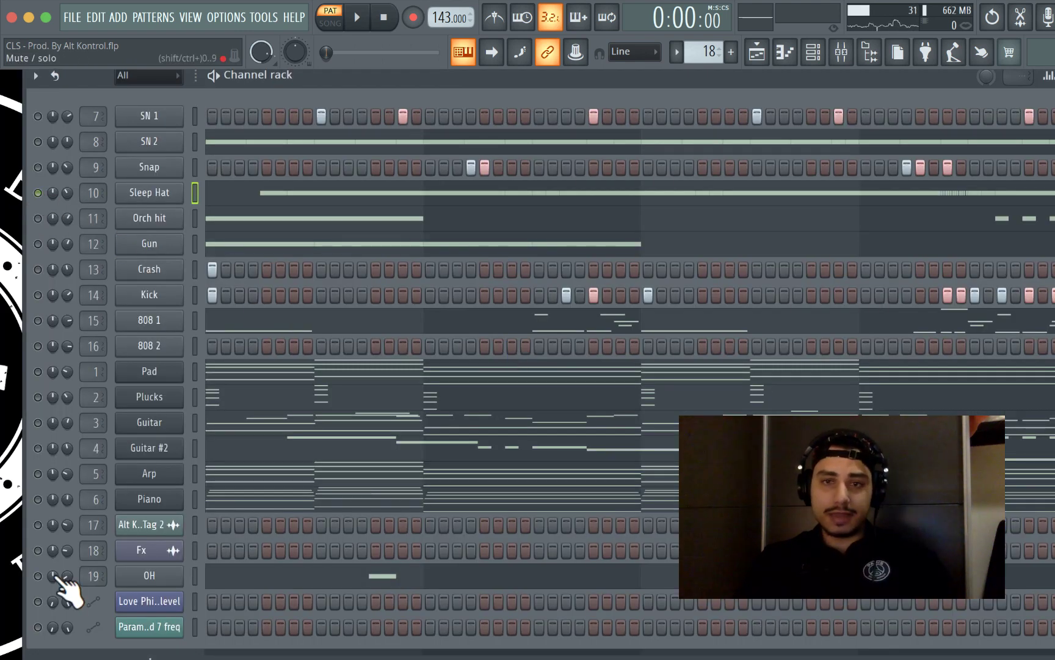
Solo Orch hit, play its notes in the piano roll, display their note pan values and return to the channel rack
{"action": "right_click", "coordinate": [37, 218]}
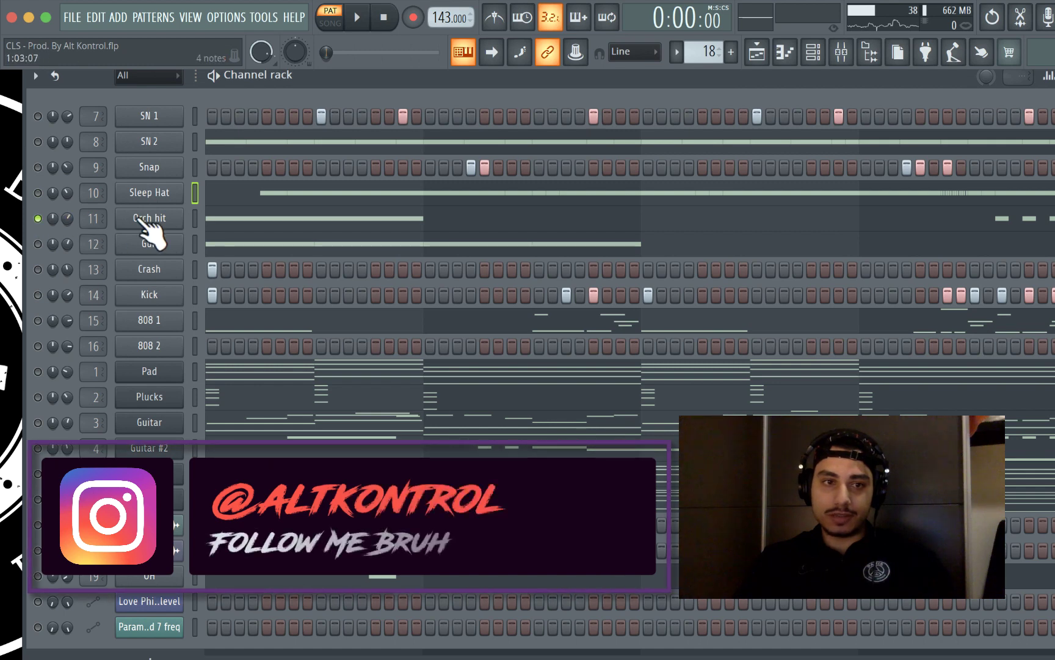
{"action": "left_click", "coordinate": [271, 225]}
{"action": "key", "text": "space"}
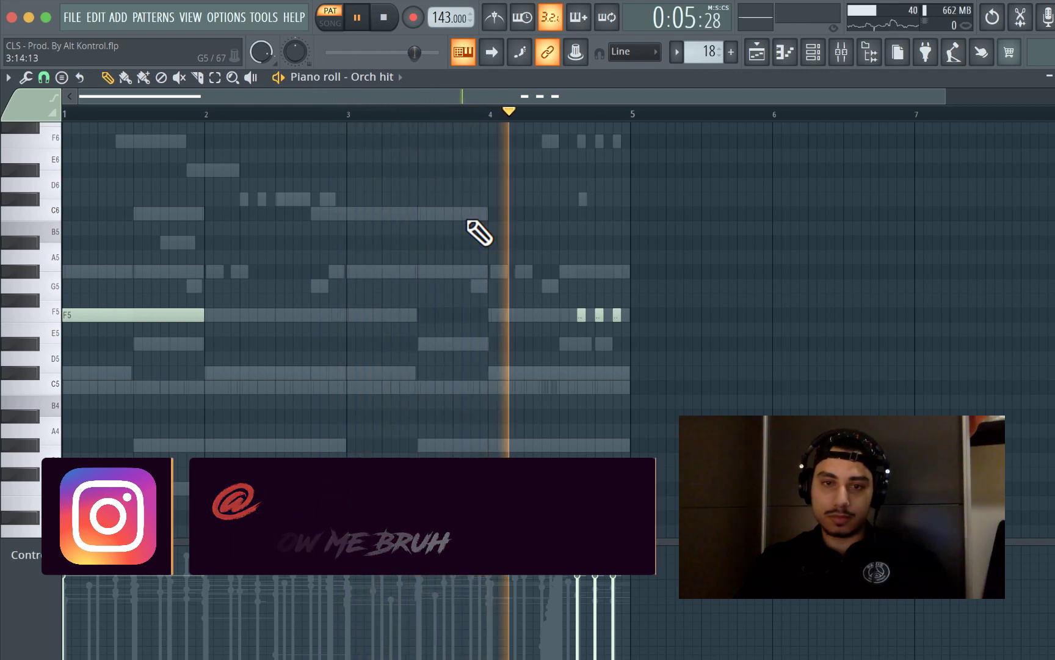
{"action": "key", "text": "space"}
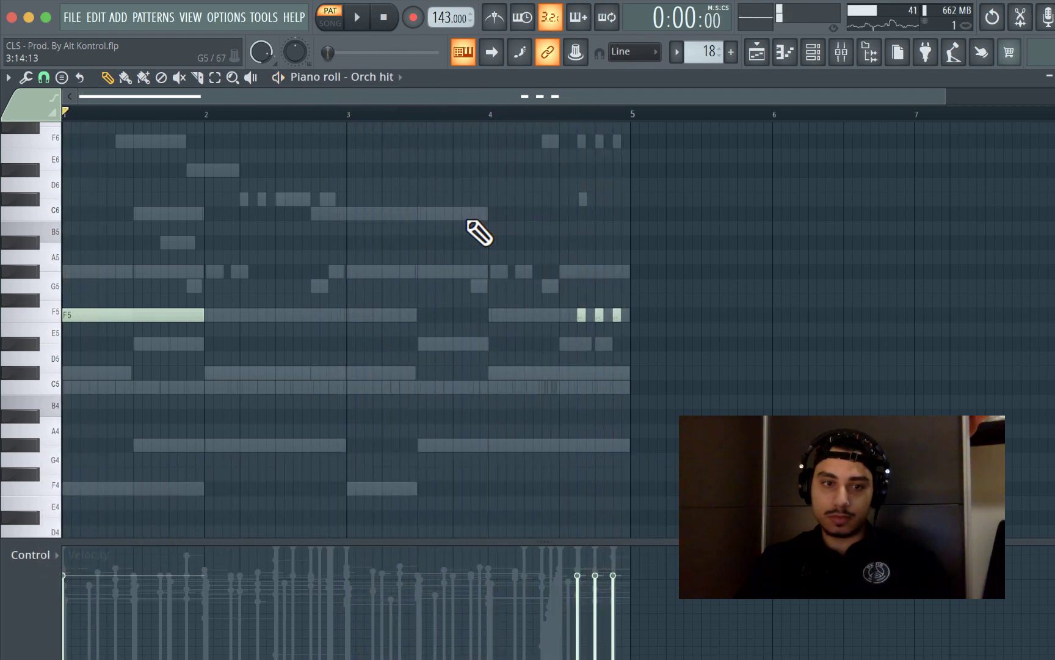
{"action": "left_click", "coordinate": [42, 563]}
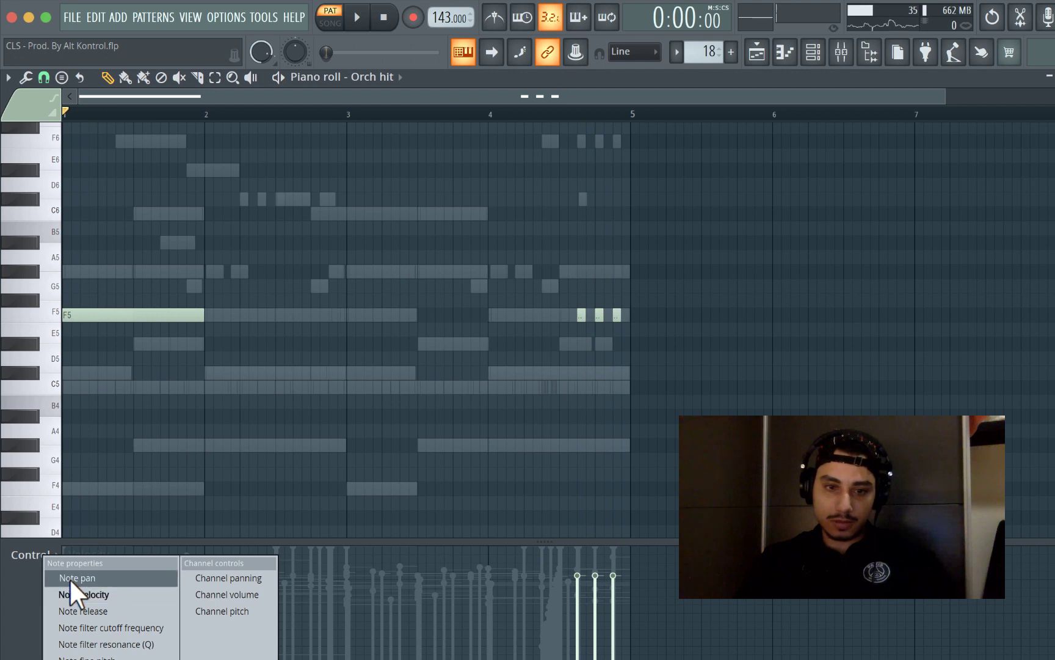
{"action": "left_click", "coordinate": [69, 577]}
{"action": "key", "text": "F6"}
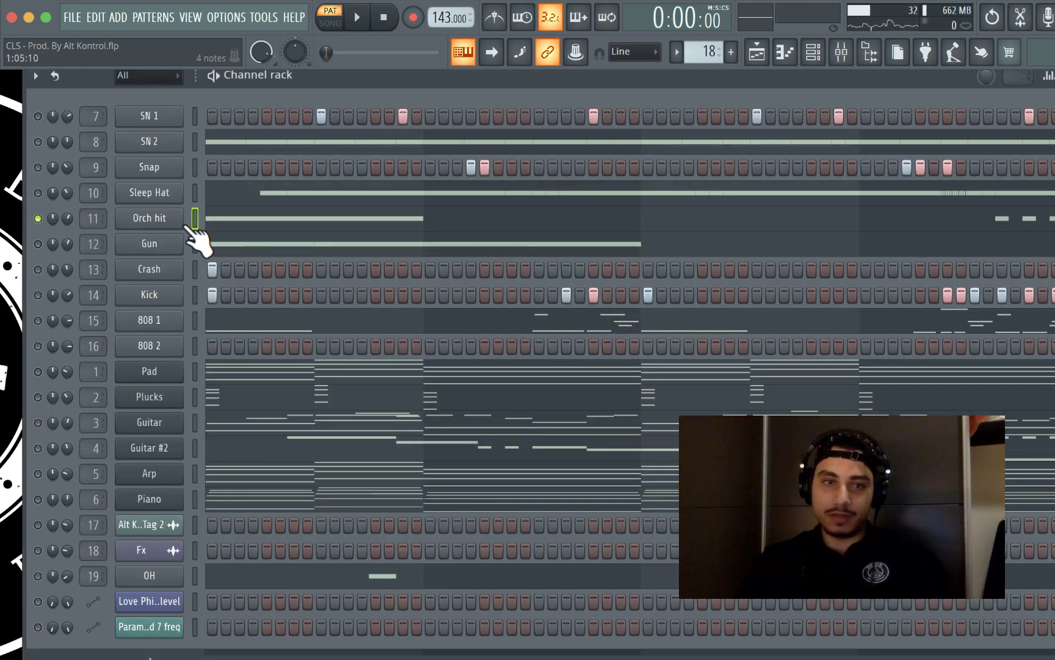
Show the Orch hit channel settings, then select its last three F5 notes in the piano roll and play that range
{"action": "left_click", "coordinate": [166, 218]}
{"action": "left_click_drag", "start_coordinate": [317, 228], "coordinate": [378, 319]}
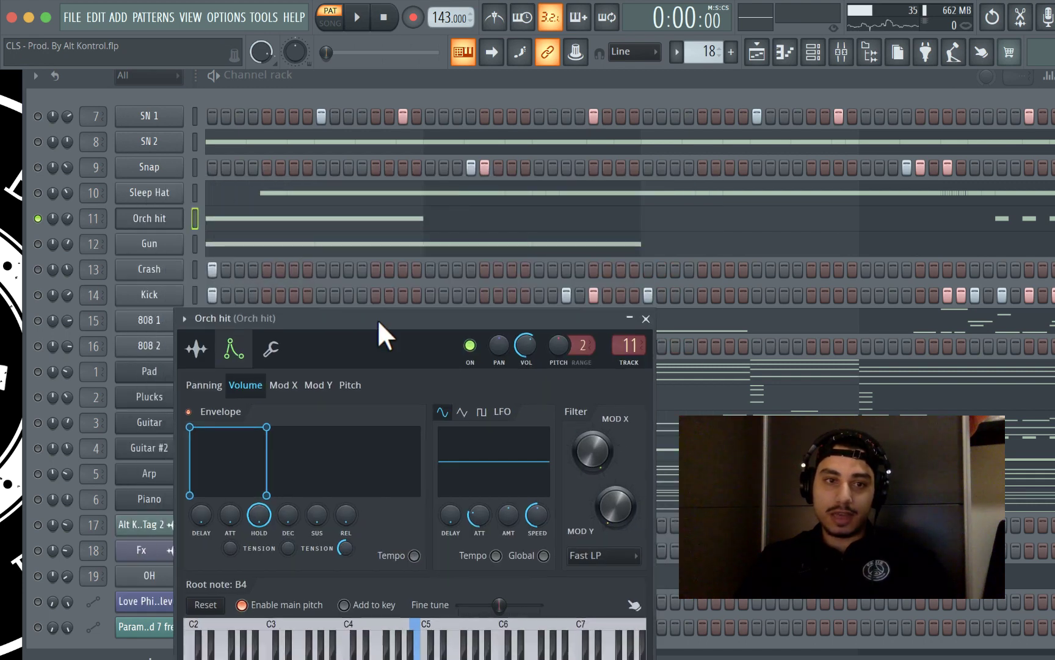
{"action": "left_click", "coordinate": [403, 226]}
{"action": "scroll", "coordinate": [614, 275], "scroll_direction": "up", "scroll_amount": 3, "text": "ctrl"}
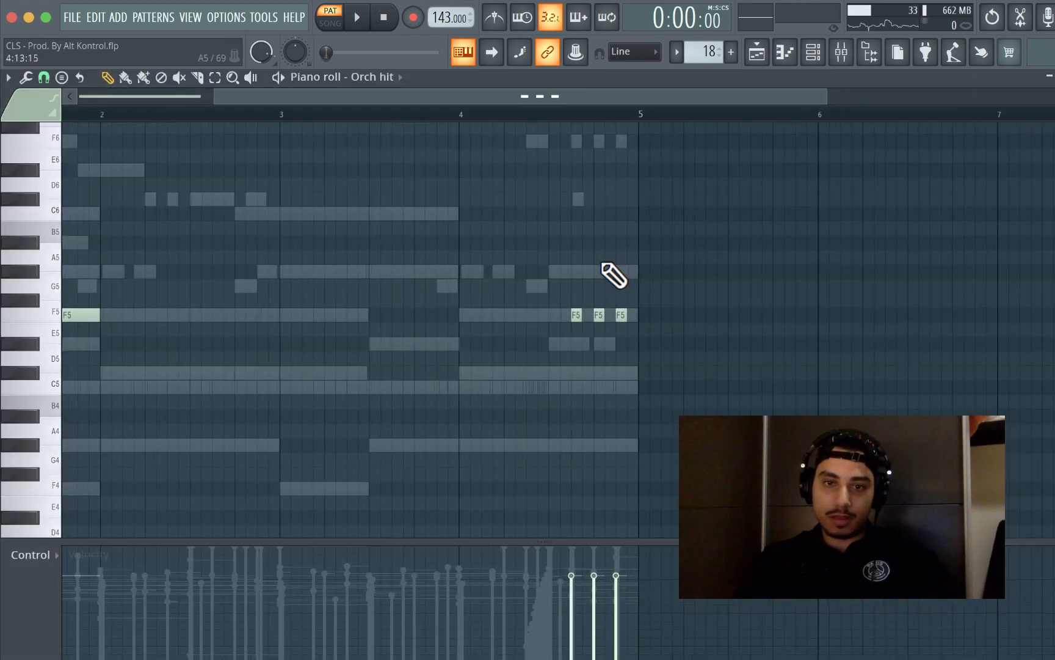
{"action": "left_click_drag", "start_coordinate": [523, 117], "coordinate": [611, 136]}
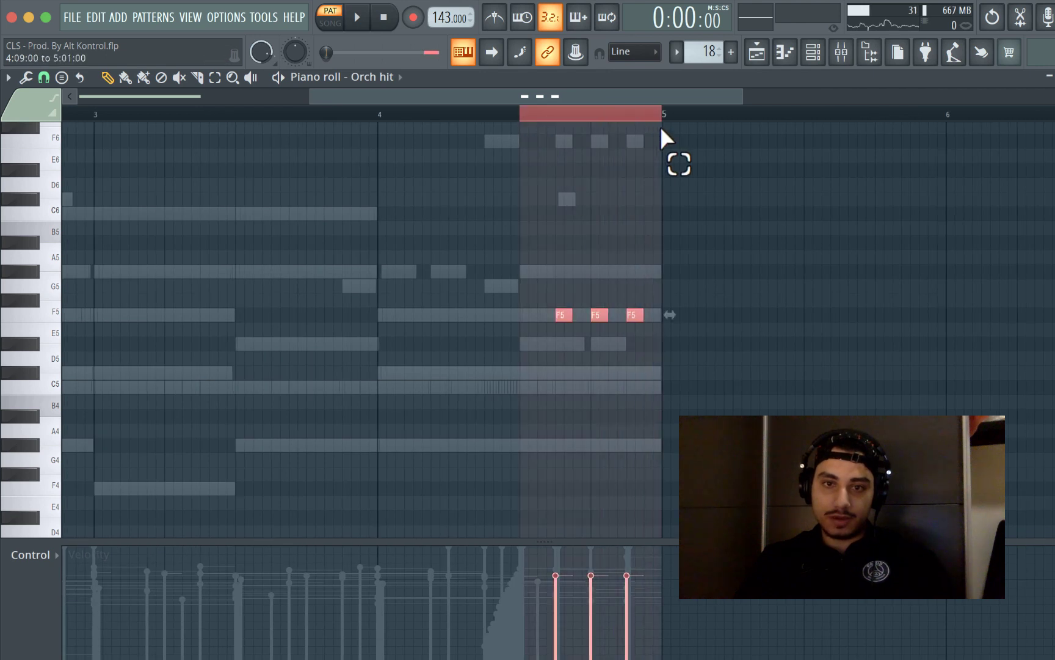
{"action": "key", "text": "space"}
{"action": "key", "text": "space"}
{"action": "key", "text": "F6"}
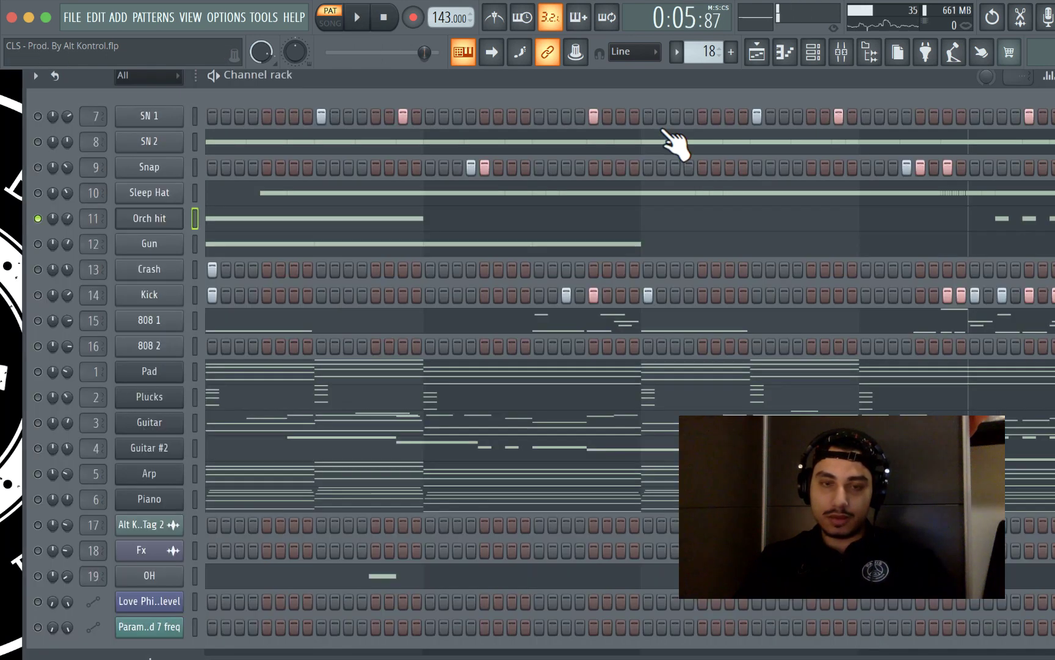
Examine the volume envelope in the Orch hit channel settings and close them
{"action": "left_click", "coordinate": [165, 222]}
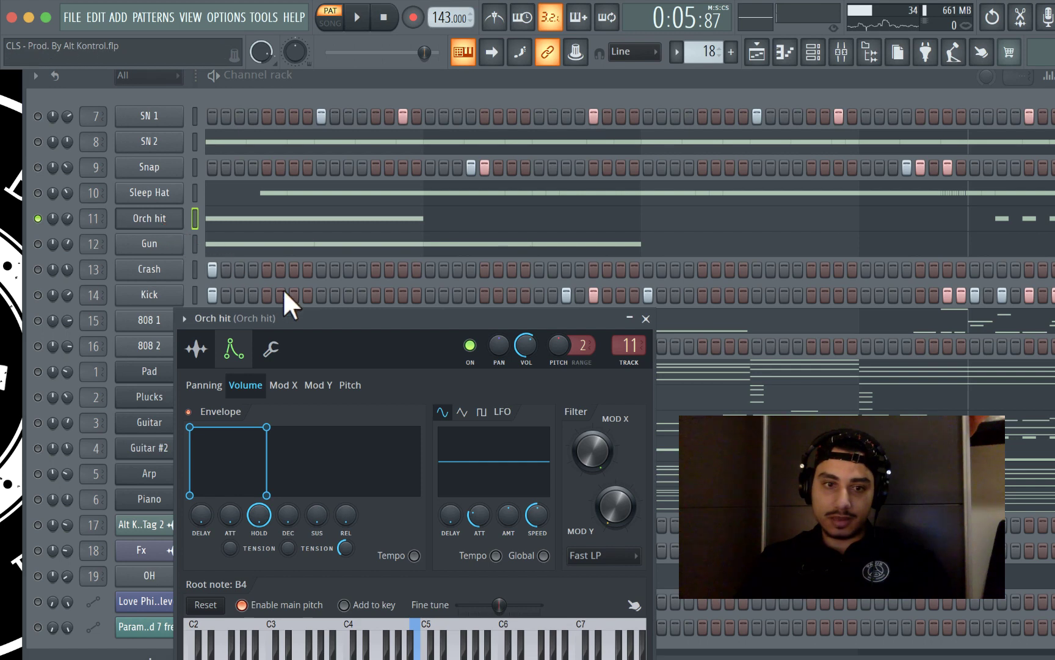
{"action": "left_click_drag", "start_coordinate": [317, 311], "coordinate": [339, 238]}
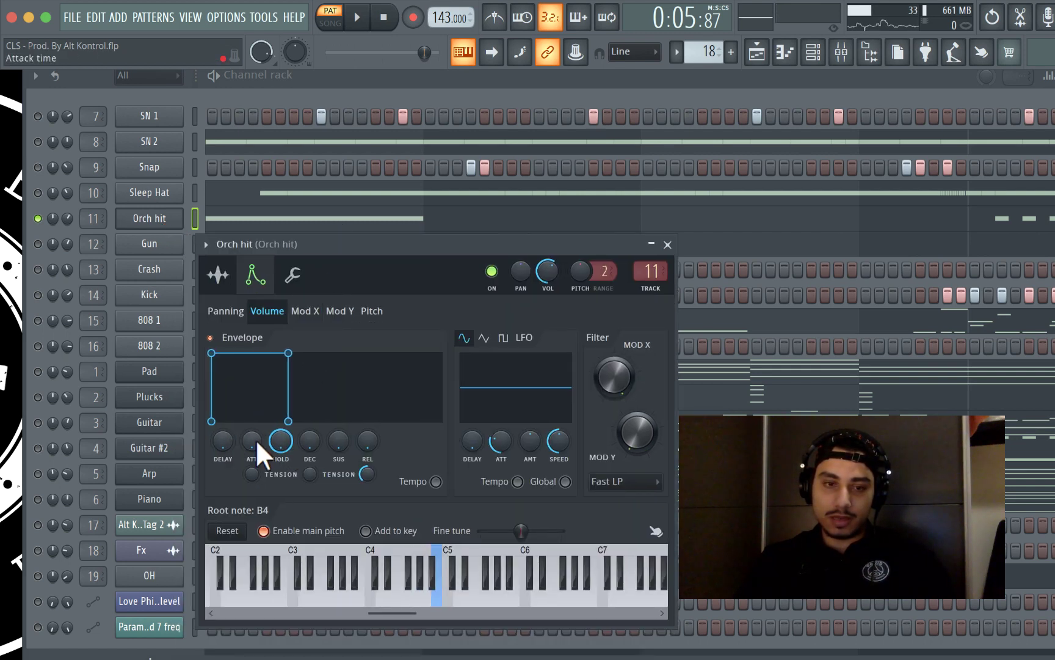
{"action": "mouse_move", "coordinate": [223, 441]}
{"action": "left_mouse_down"}
{"action": "mouse_move", "coordinate": [223, 425]}
{"action": "mouse_move", "coordinate": [223, 442]}
{"action": "left_mouse_up"}
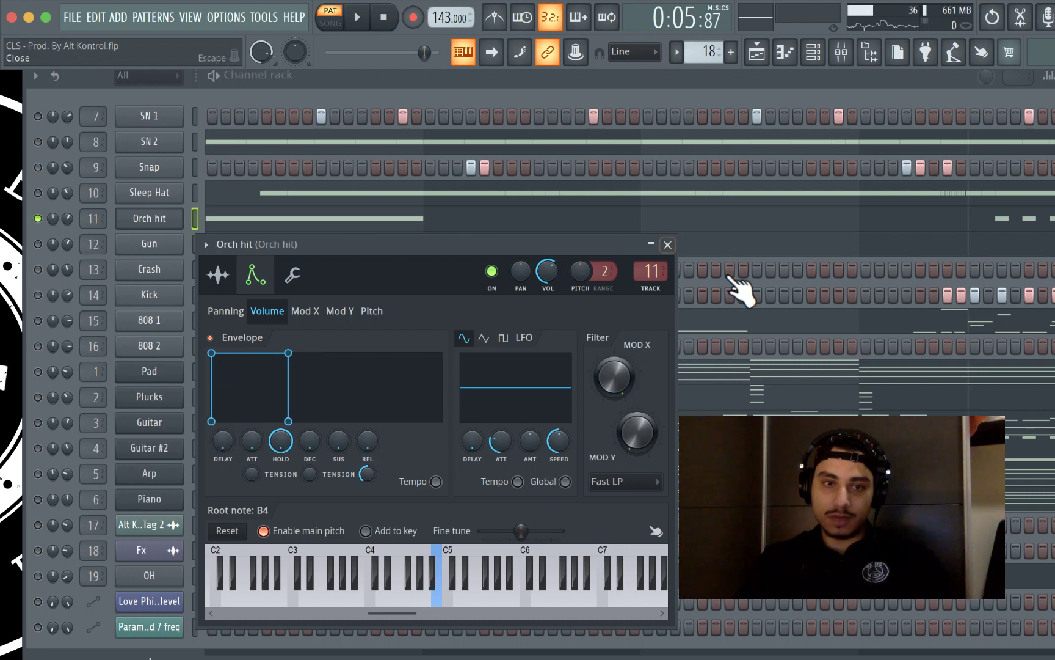
{"action": "key", "text": "Escape"}
Solo Gun and play its C5 notes from the start in the piano roll
{"action": "left_click", "coordinate": [38, 244]}
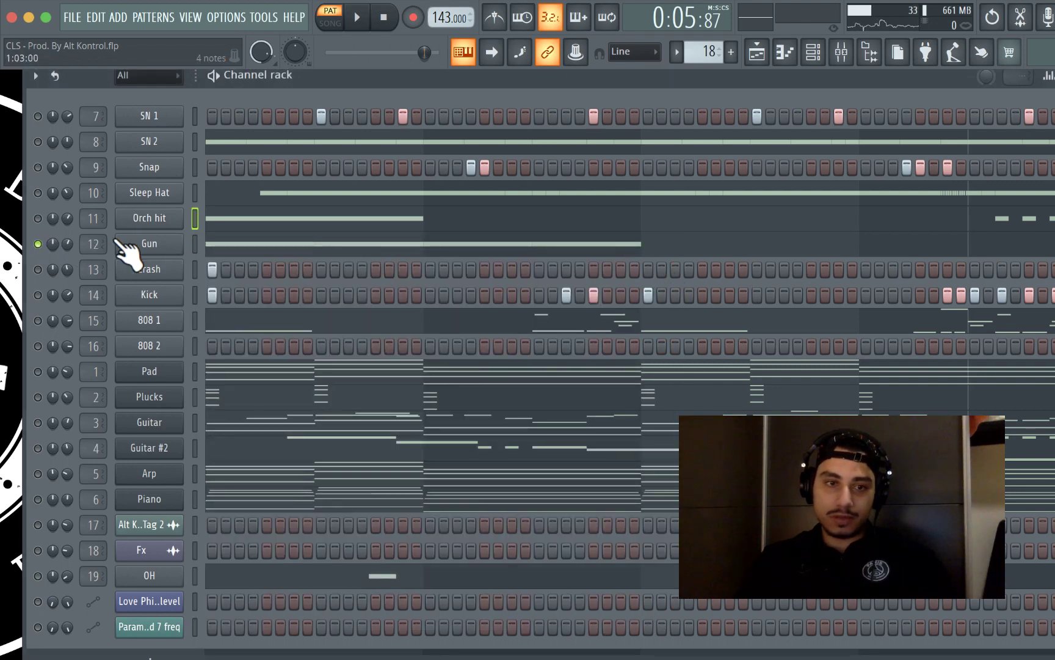
{"action": "left_click", "coordinate": [244, 245]}
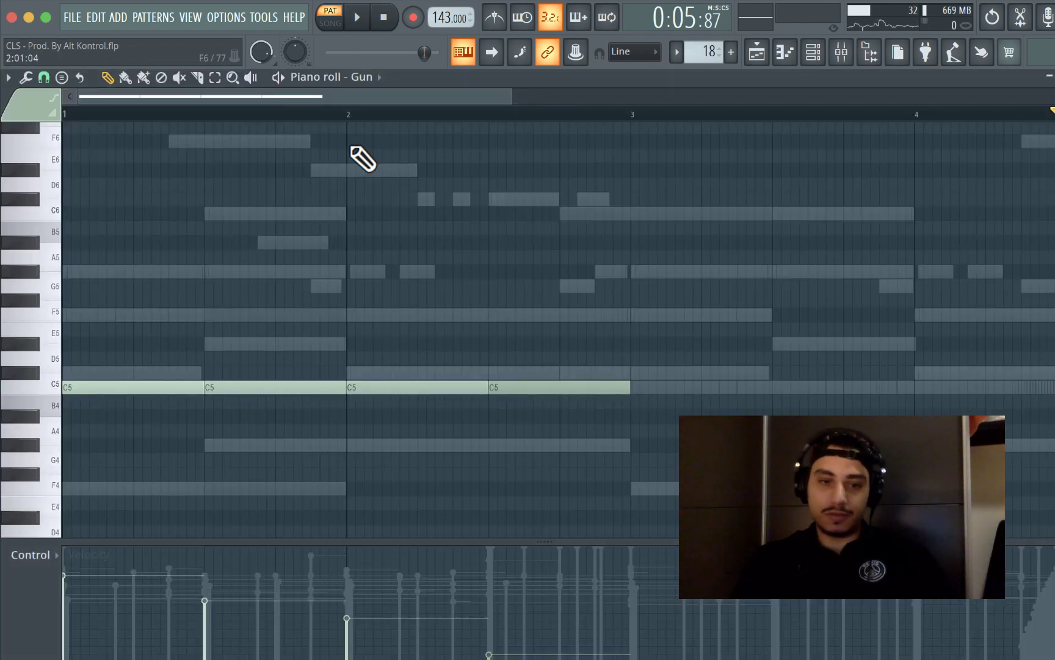
{"action": "key", "text": "space"}
{"action": "key", "text": "space"}
{"action": "left_click_drag", "start_coordinate": [128, 111], "coordinate": [15, 111]}
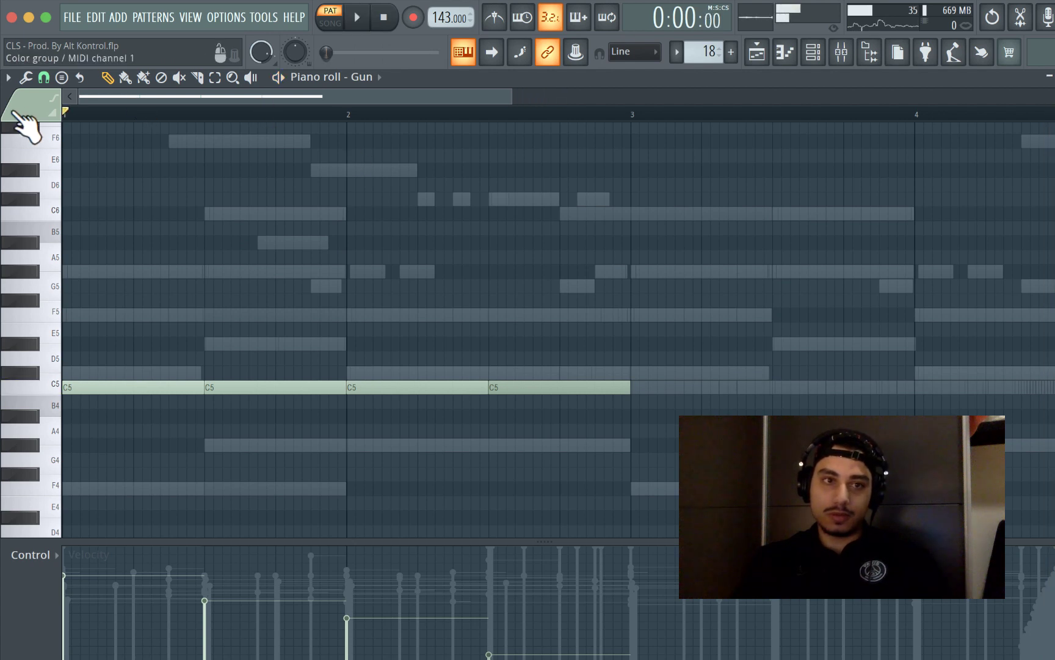
{"action": "key", "text": "space"}
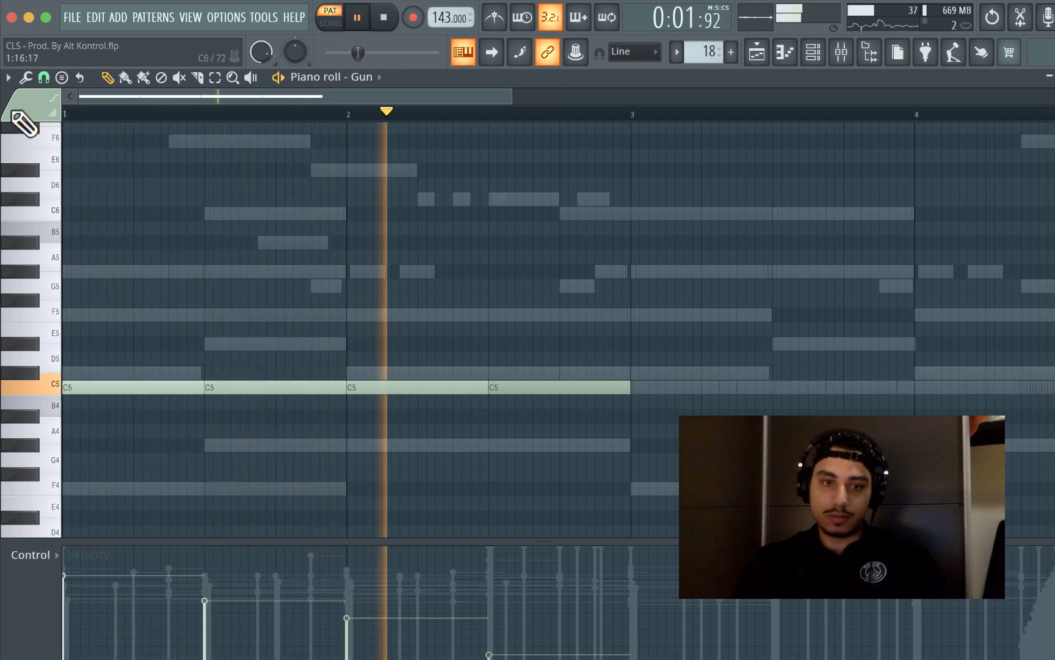
{"action": "key", "text": "space"}
Select the last three Gun notes to examine their velocities and return to the channel rack
{"action": "key", "text": "e"}
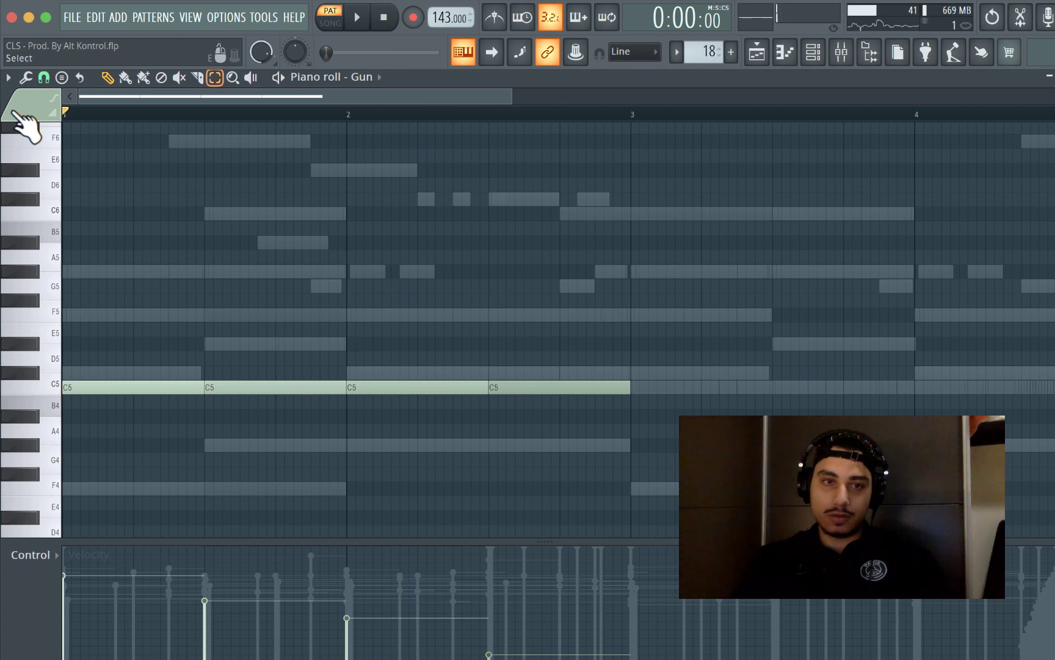
{"action": "left_click_drag", "start_coordinate": [209, 236], "coordinate": [567, 421]}
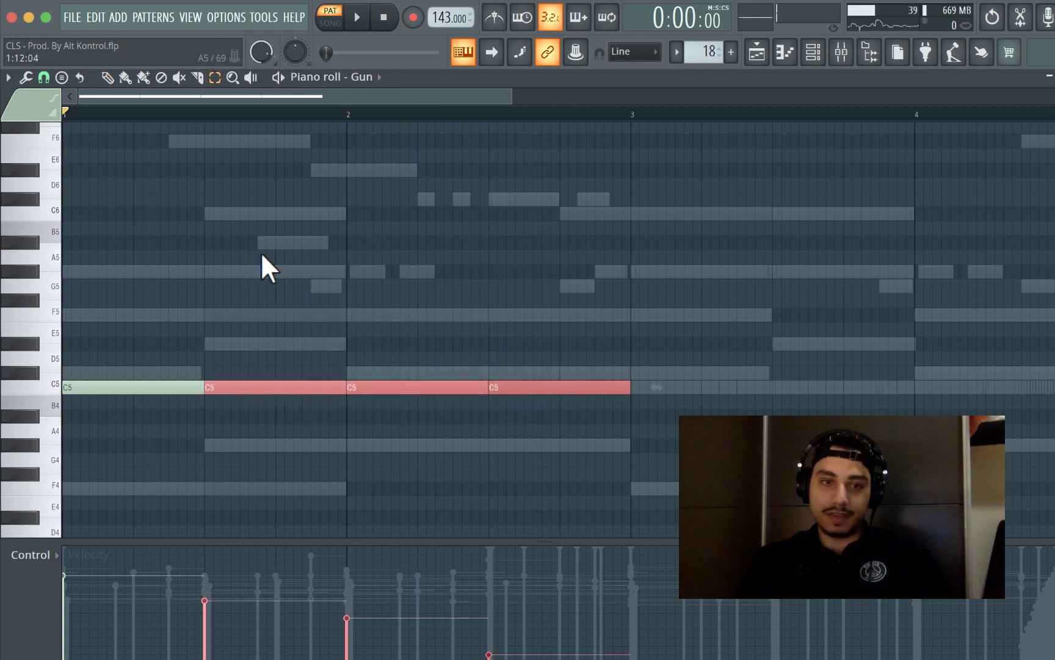
{"action": "key", "text": "F6"}
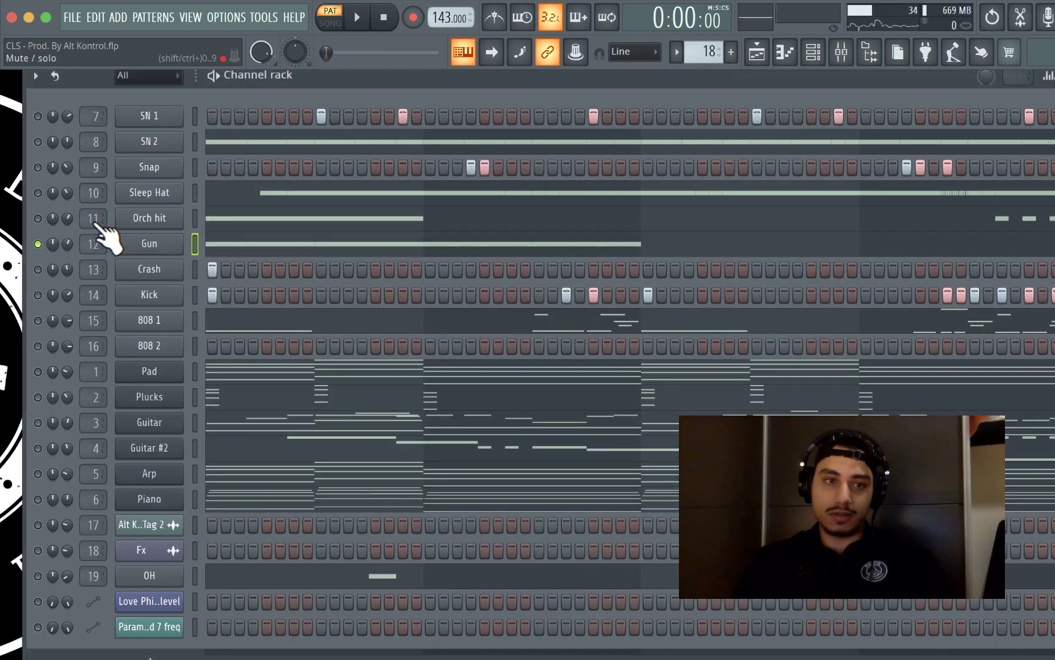
Solo the Crash channel and play it on its own
{"action": "left_click", "coordinate": [38, 269]}
{"action": "key", "text": "space"}
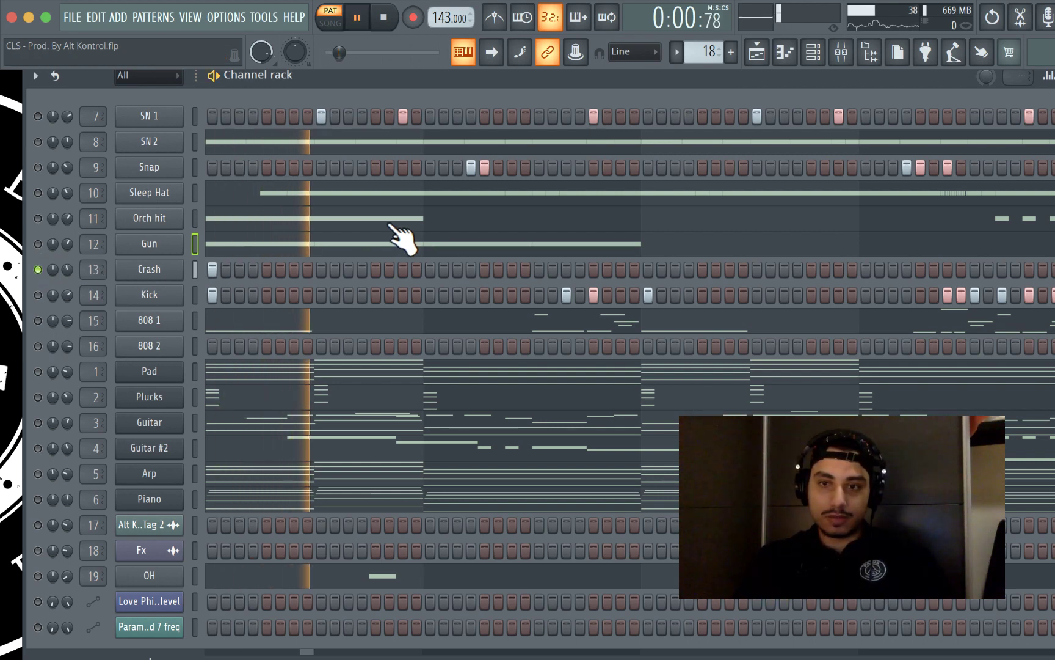
{"action": "key", "text": "space"}
Solo and play Kick, examine its notes in the piano roll and return to the channel rack
{"action": "right_click", "coordinate": [39, 293]}
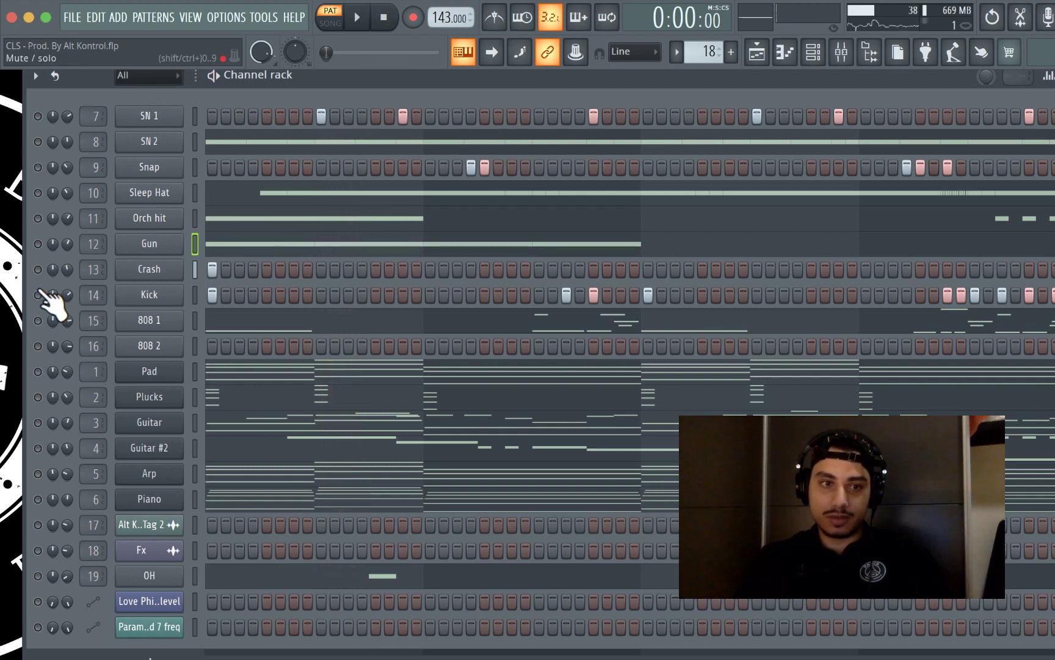
{"action": "key", "text": "space"}
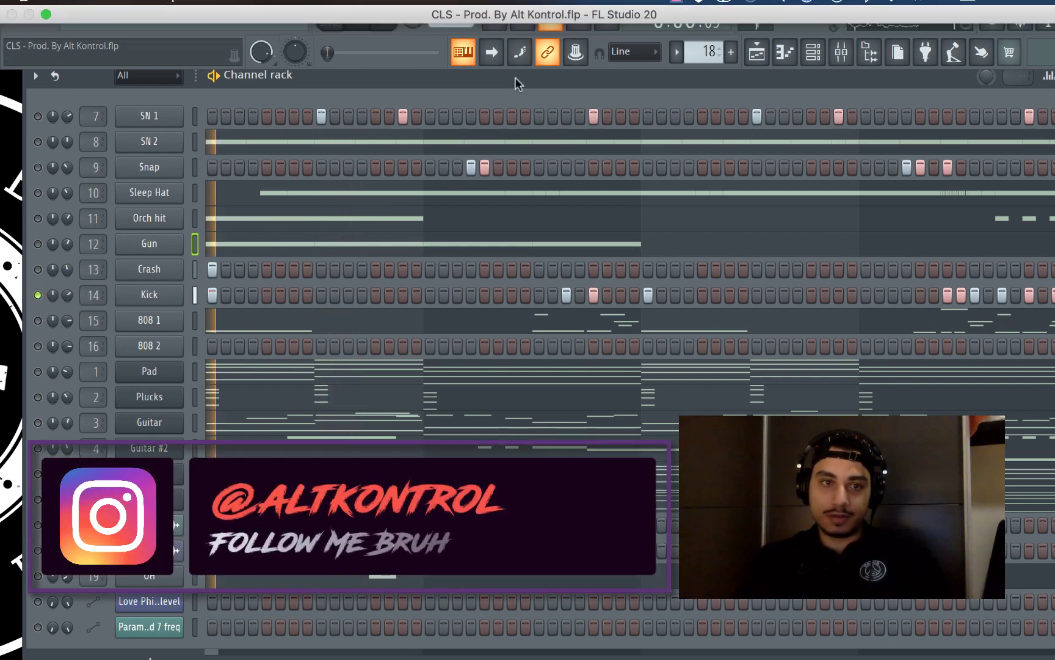
{"action": "right_click", "coordinate": [307, 299]}
{"action": "left_click", "coordinate": [307, 298]}
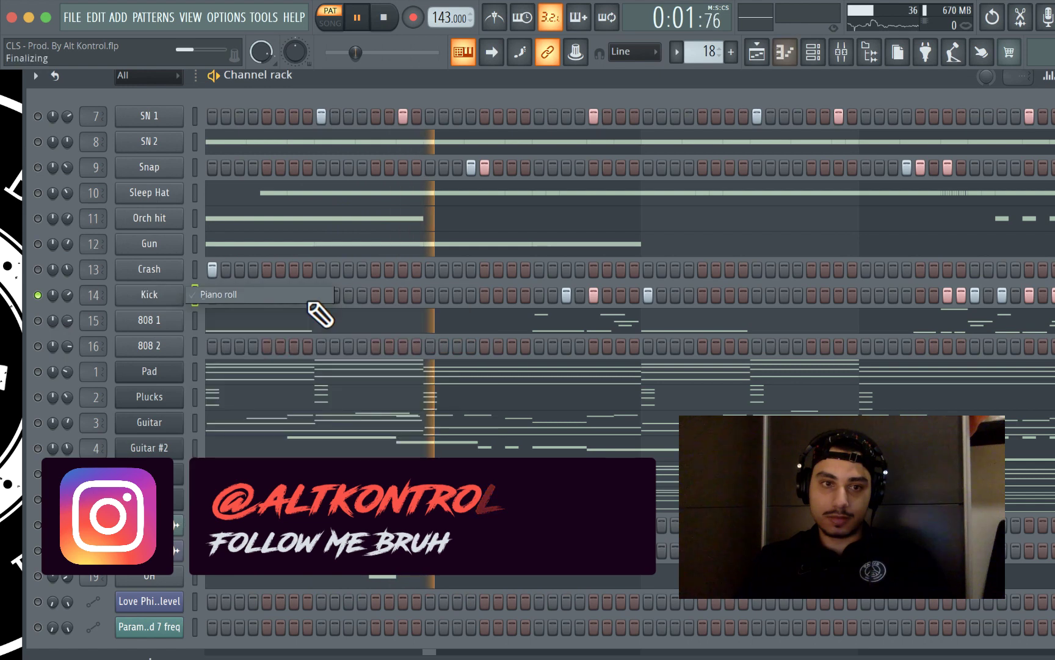
{"action": "scroll", "coordinate": [320, 313], "scroll_direction": "down", "scroll_amount": 3}
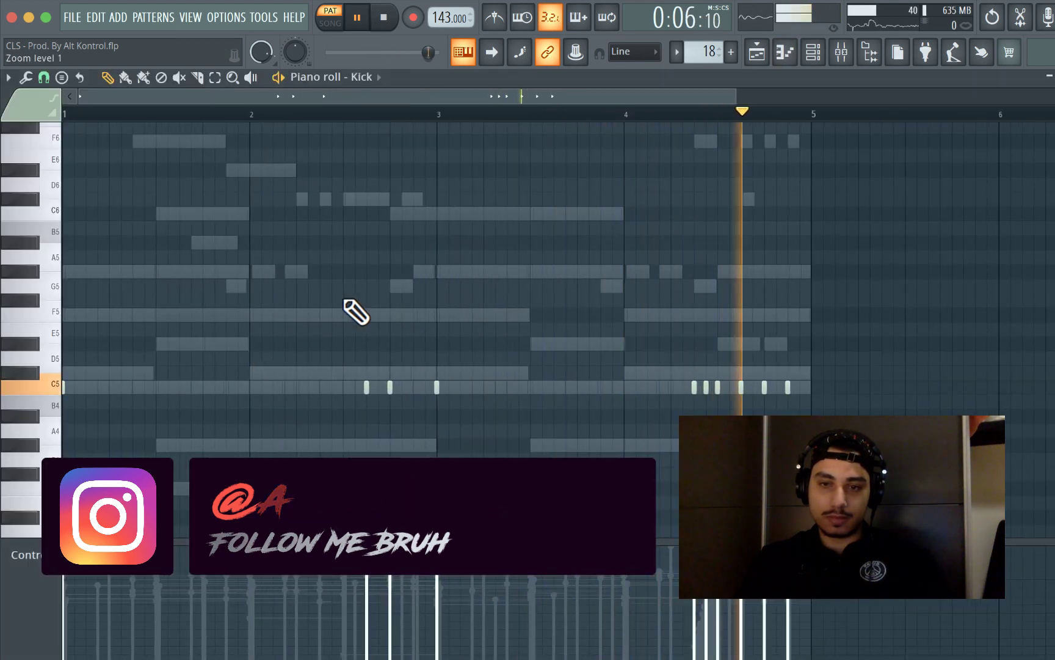
{"action": "key", "text": "space"}
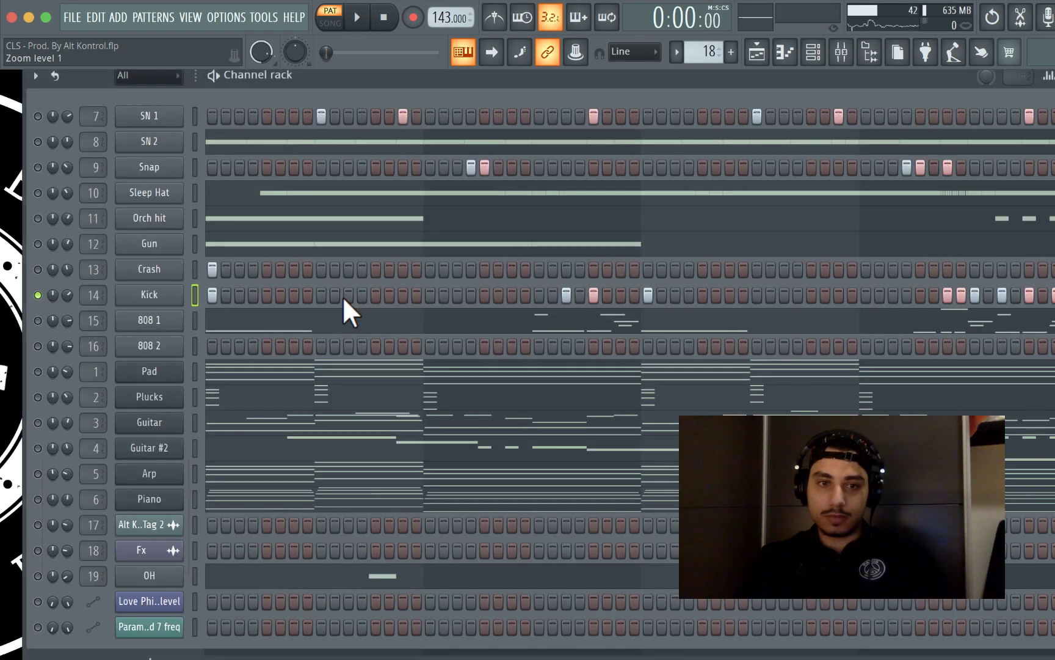
{"action": "key", "text": "F6"}
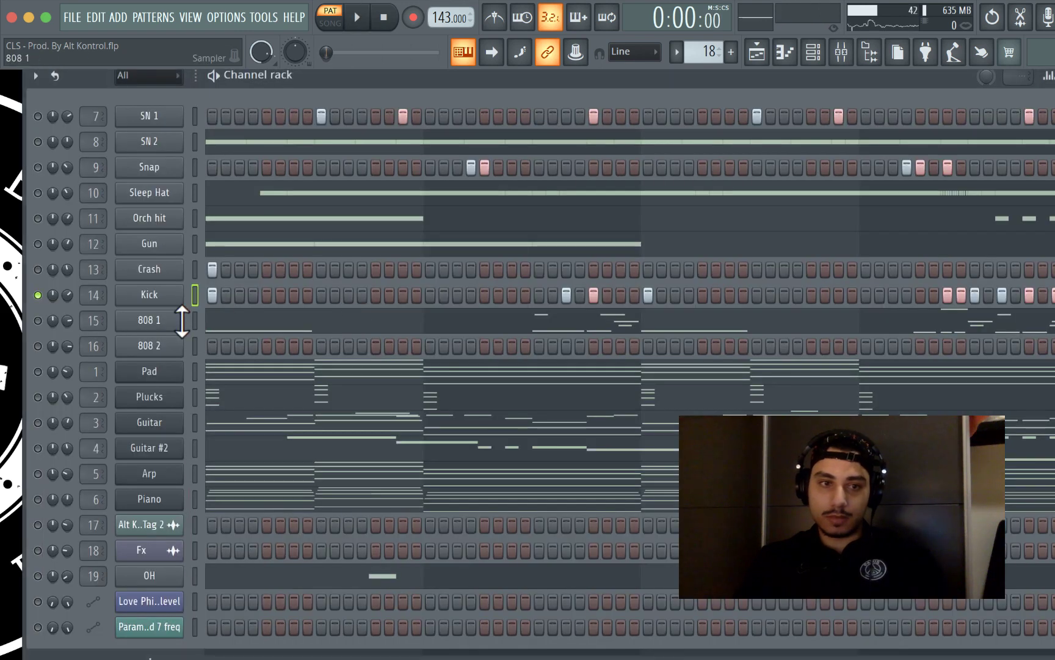
Solo 808 1 and play its notes and slides in the piano roll
{"action": "left_click", "coordinate": [273, 328]}
{"action": "key", "text": "F6"}
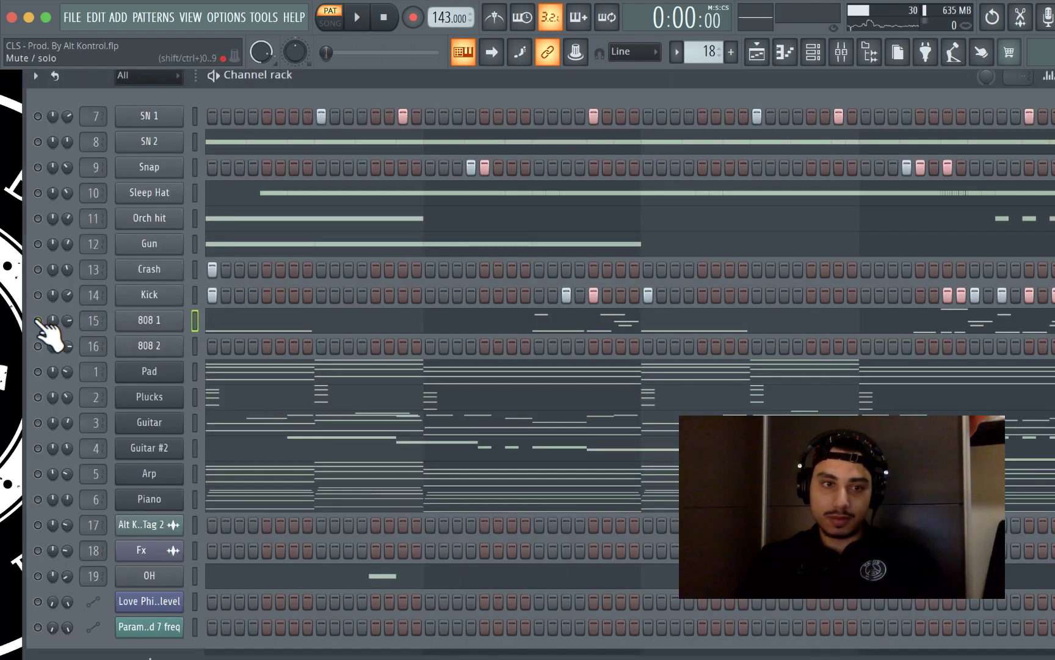
{"action": "left_click", "coordinate": [283, 324]}
{"action": "key", "text": "space"}
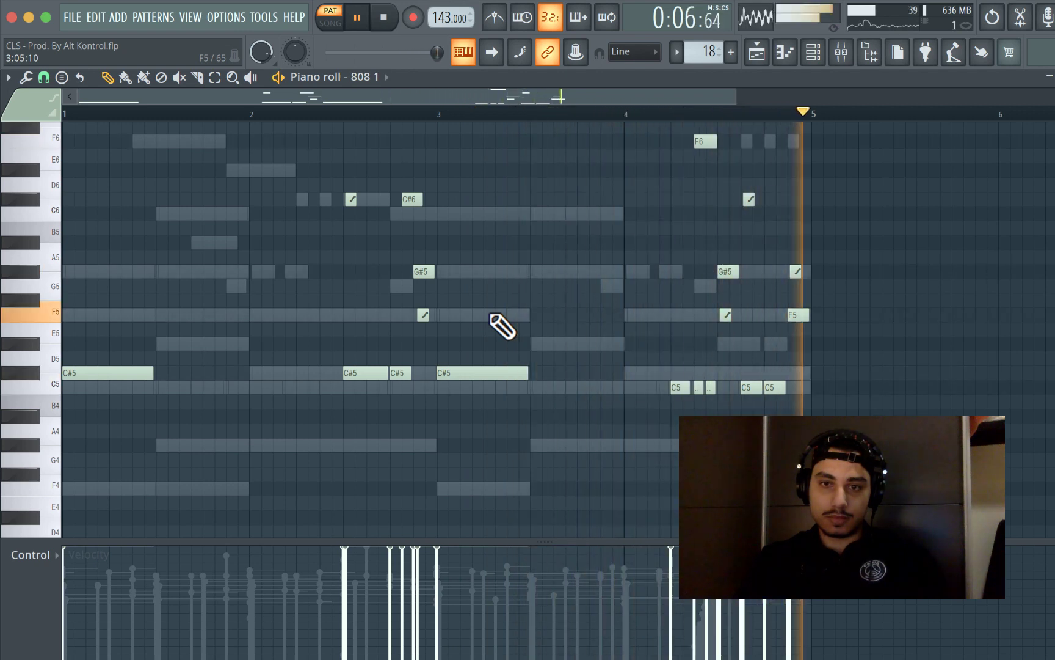
{"action": "key", "text": "space"}
{"action": "key", "text": "Escape"}
Examine the 808 1 sample settings and its volume envelope
{"action": "left_click", "coordinate": [162, 319]}
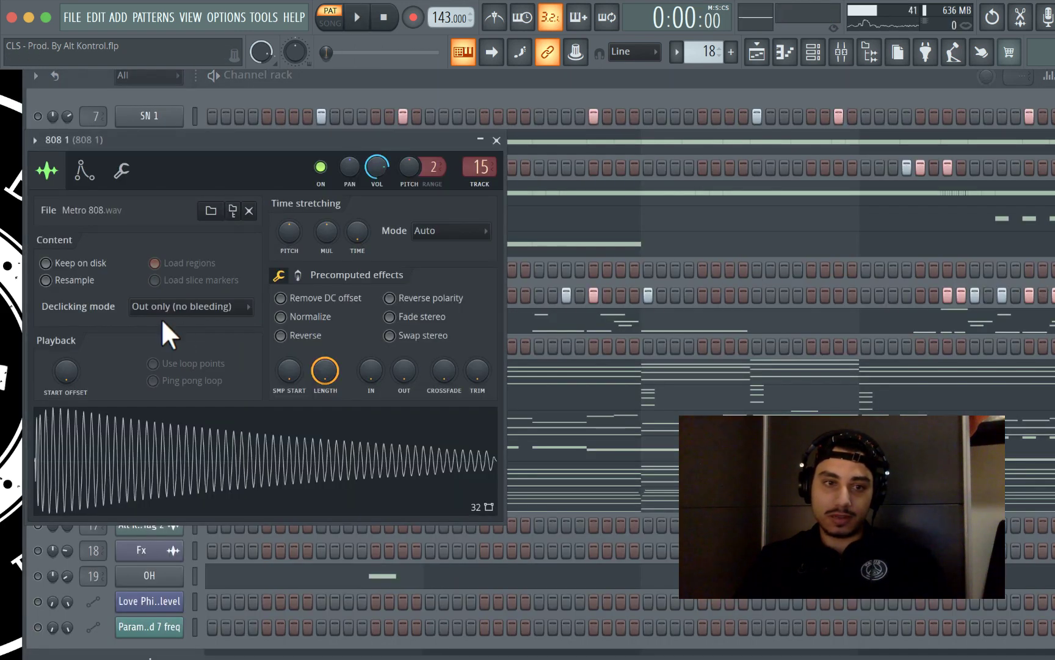
{"action": "left_click", "coordinate": [84, 171]}
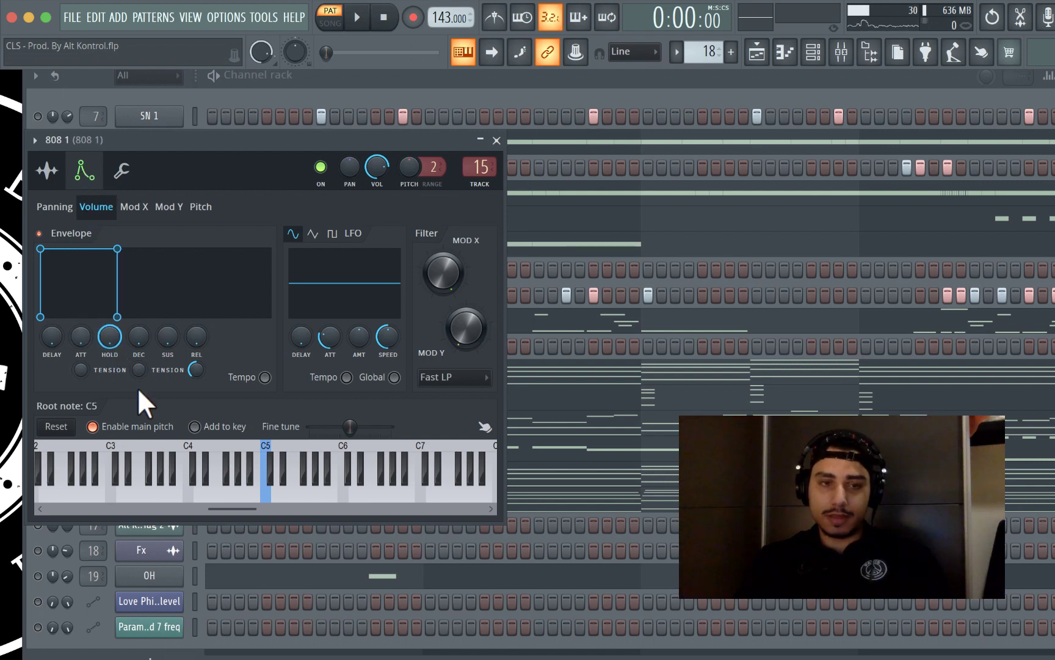
Check the 808 1 polyphony and portamento settings and view the channel's notes in the piano roll
{"action": "left_click", "coordinate": [135, 167]}
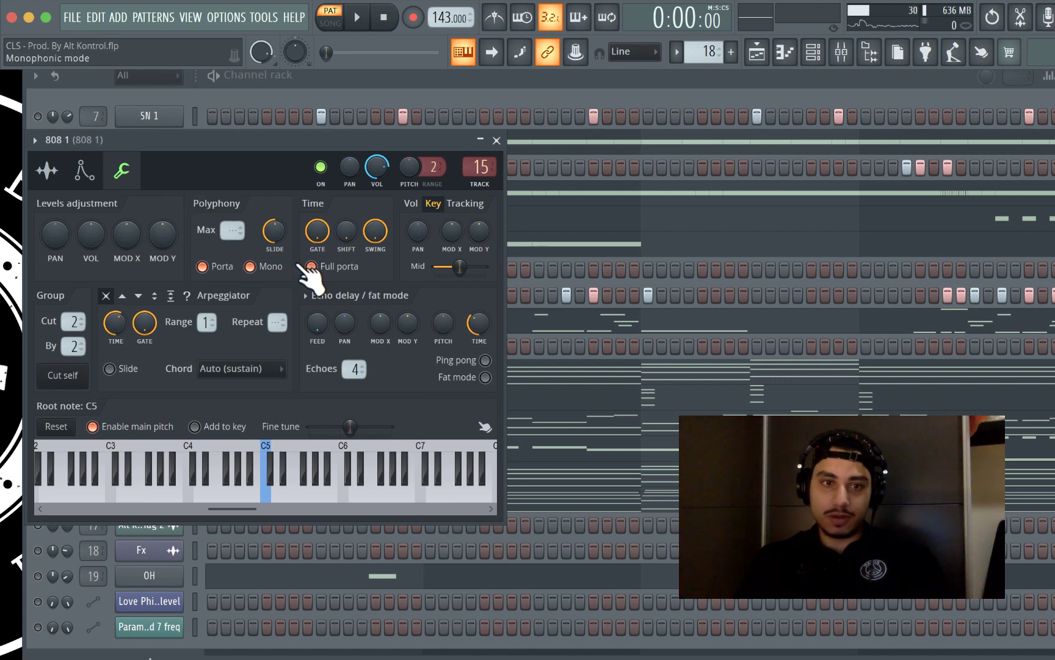
{"action": "key", "text": "Escape"}
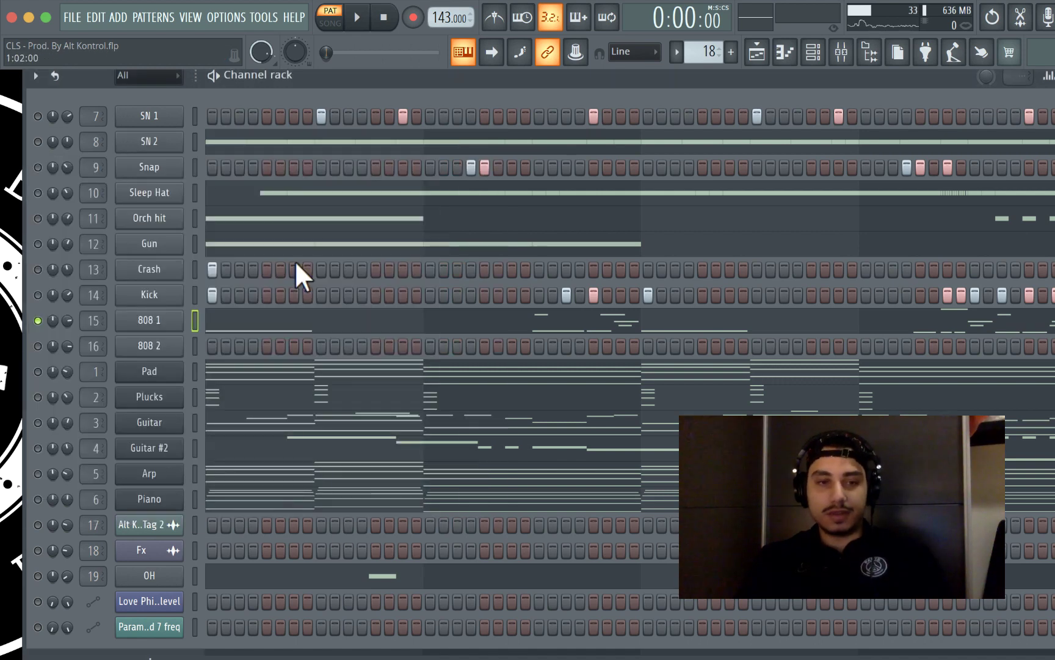
{"action": "key", "text": "F7"}
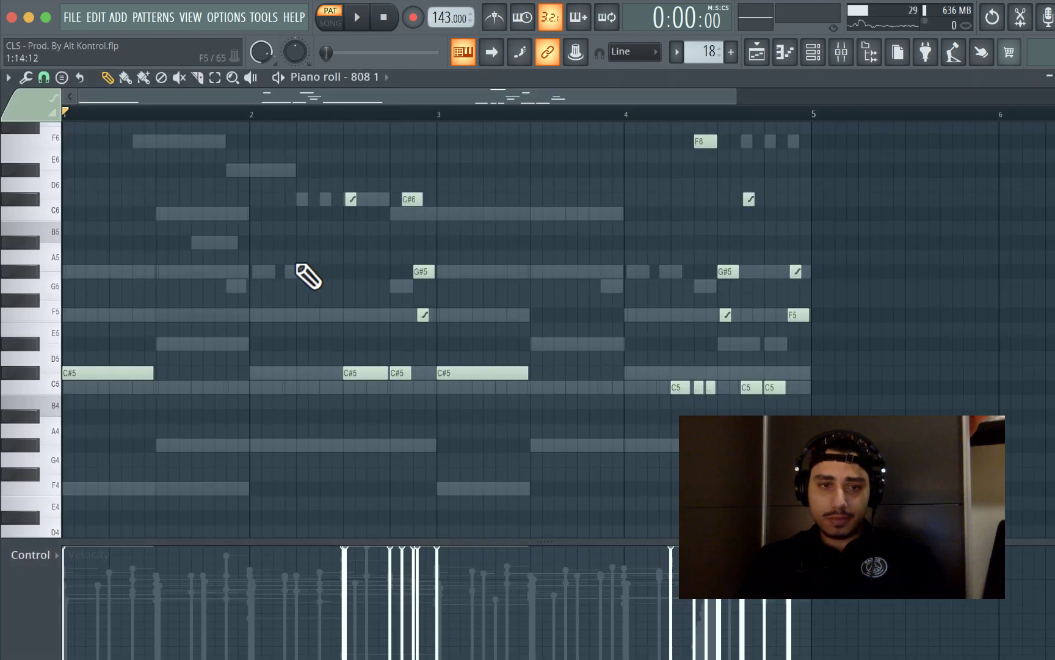
{"action": "scroll", "coordinate": [295, 262], "scroll_direction": "up", "scroll_amount": 1}
{"action": "key", "text": "e"}
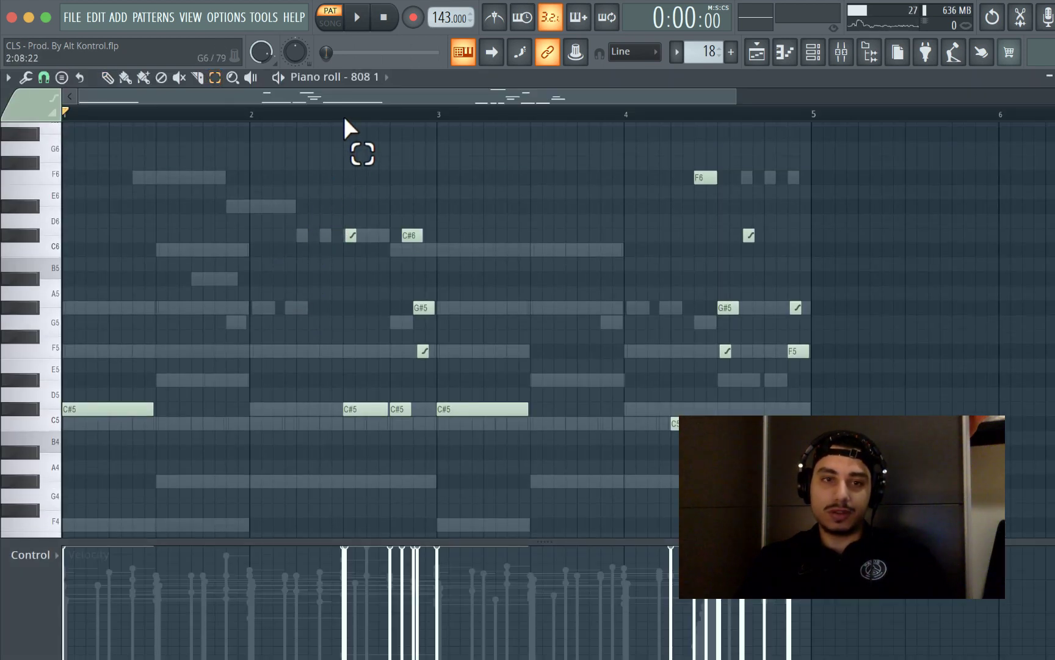
{"action": "left_click_drag", "start_coordinate": [343, 305], "coordinate": [153, 163]}
{"action": "scroll", "coordinate": [227, 363], "scroll_direction": "down", "scroll_amount": 3}
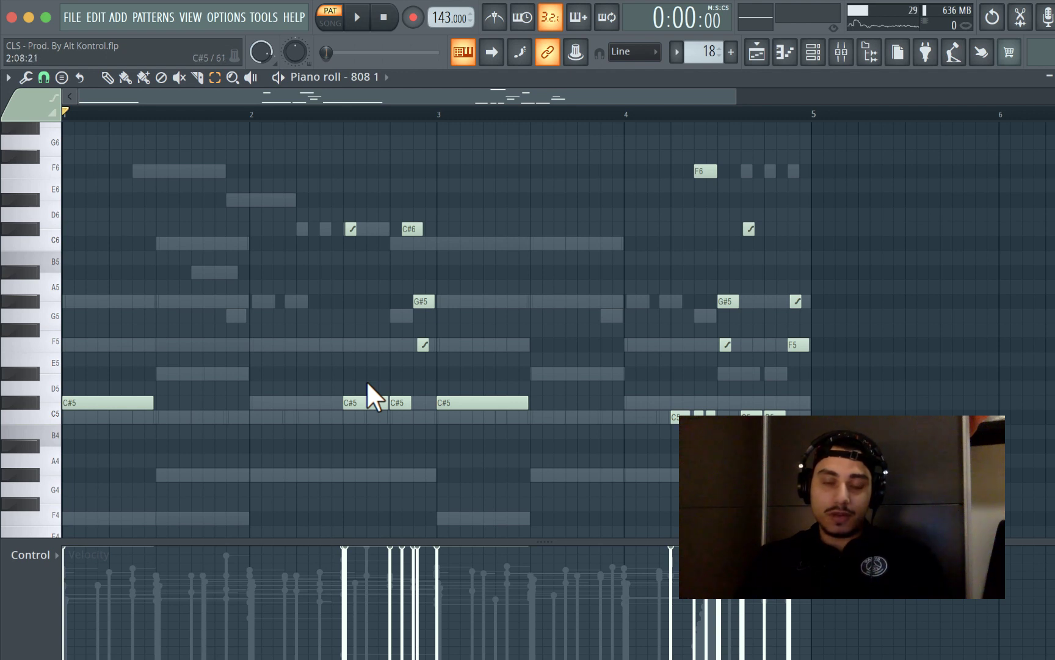
{"action": "scroll", "coordinate": [366, 380], "scroll_direction": "up", "scroll_amount": 5}
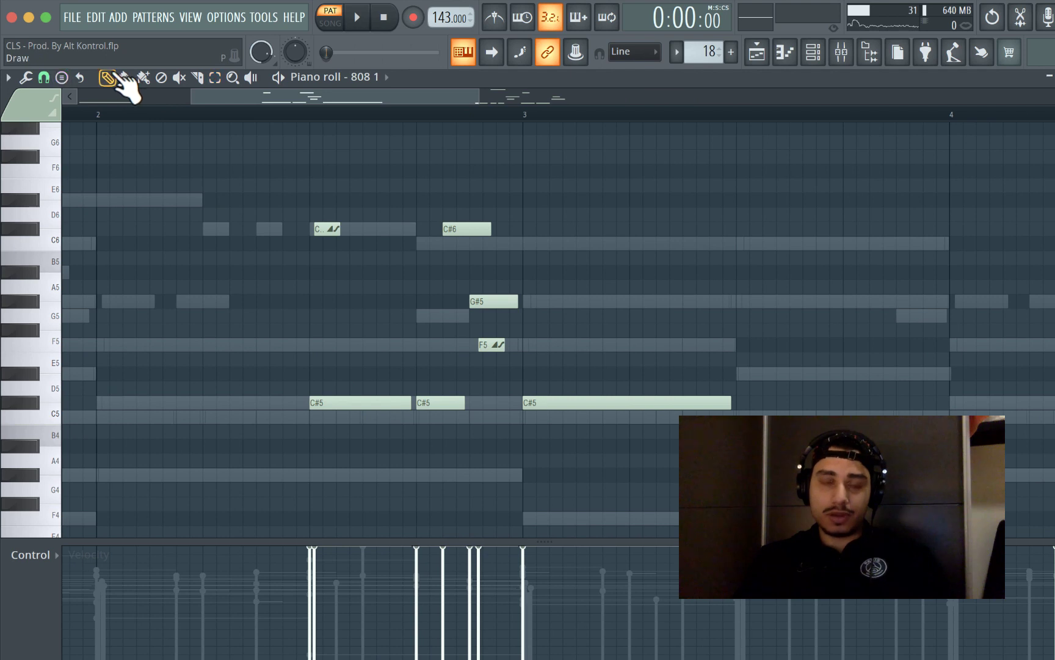
Select the time range from the middle of bar 2 to the start of bar 3 and play the 808 1 notes there
{"action": "left_click", "coordinate": [110, 77]}
{"action": "left_click_drag", "start_coordinate": [523, 114], "coordinate": [309, 109]}
{"action": "key", "text": "space"}
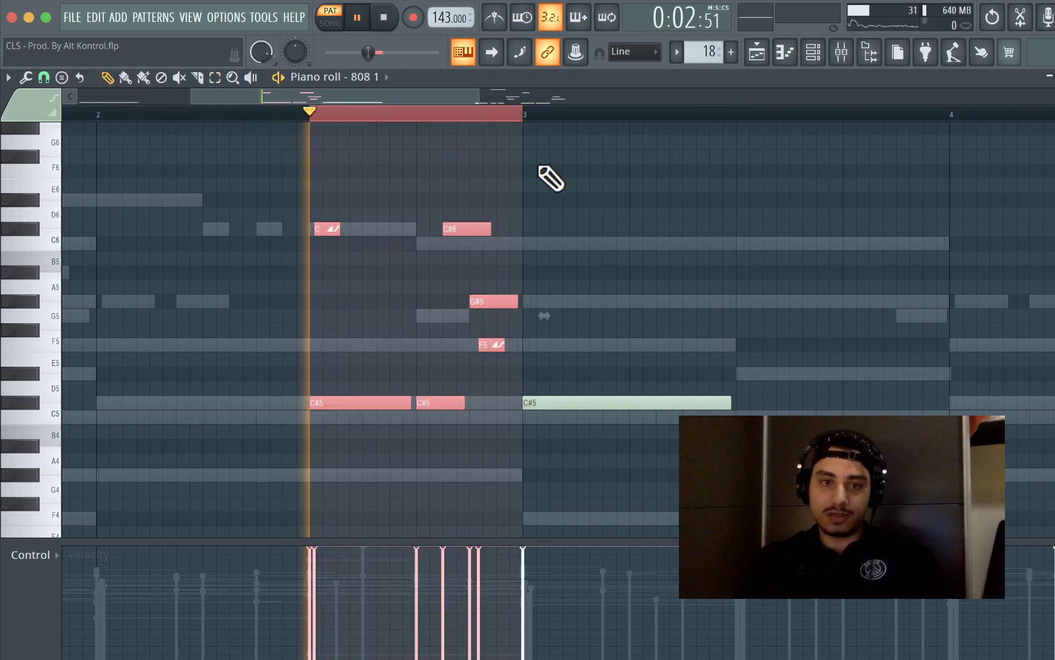
{"action": "key", "text": "space"}
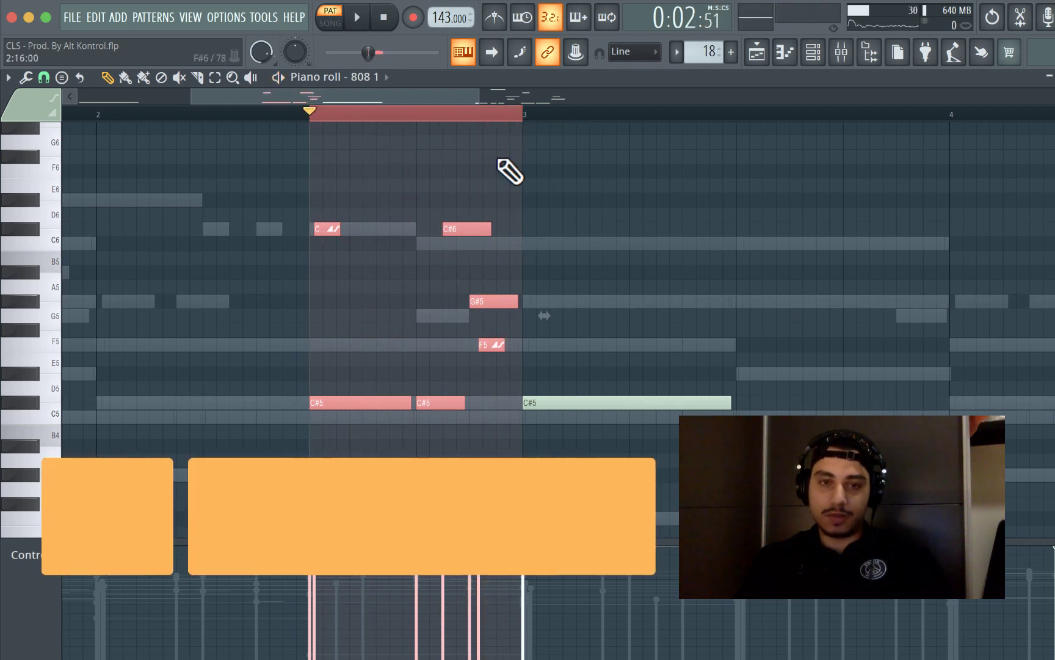
Inspect the note properties of the C#6 slide note in bar 2 without changing them
{"action": "left_click_drag", "start_coordinate": [455, 95], "coordinate": [426, 98]}
{"action": "scroll", "coordinate": [419, 260], "scroll_direction": "up", "scroll_amount": 3}
{"action": "scroll", "coordinate": [420, 260], "scroll_direction": "up", "scroll_amount": 1}
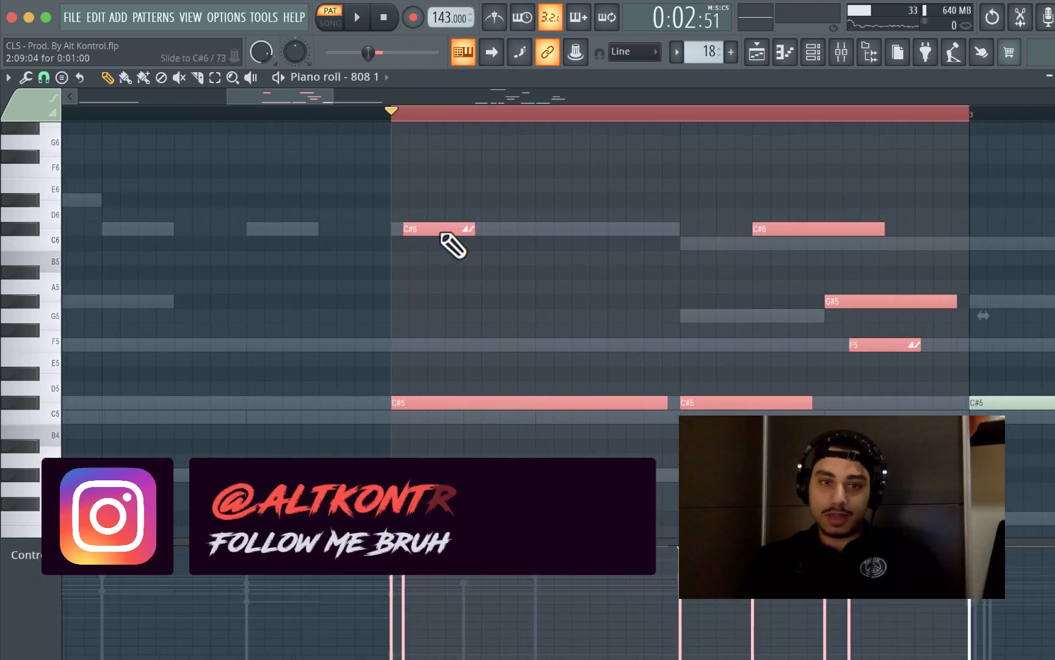
{"action": "double_click", "coordinate": [455, 230]}
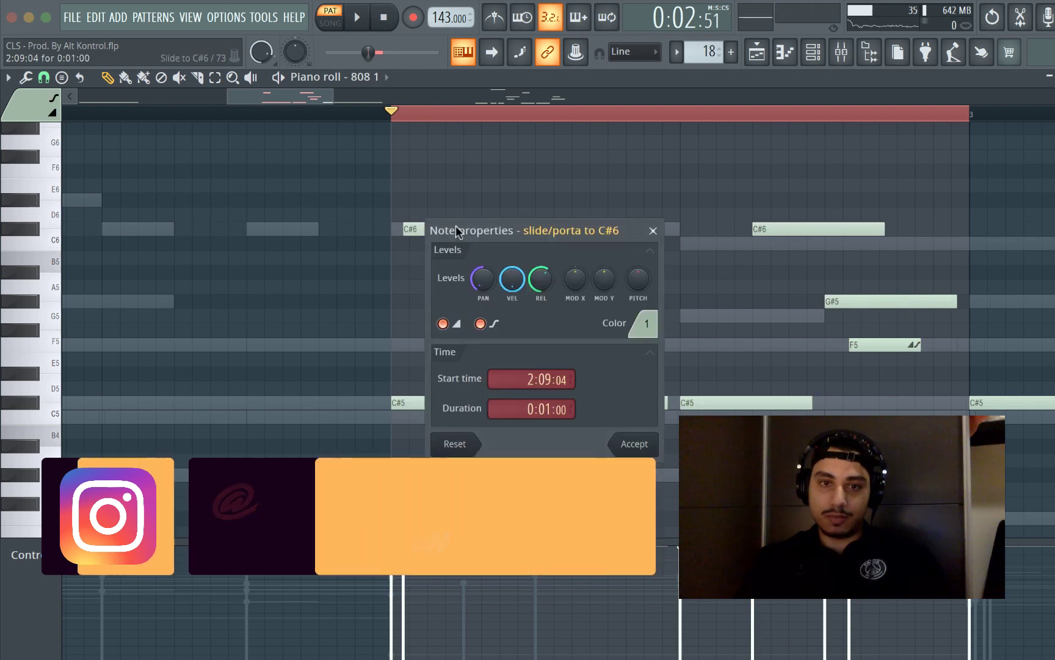
{"action": "left_click", "coordinate": [653, 231]}
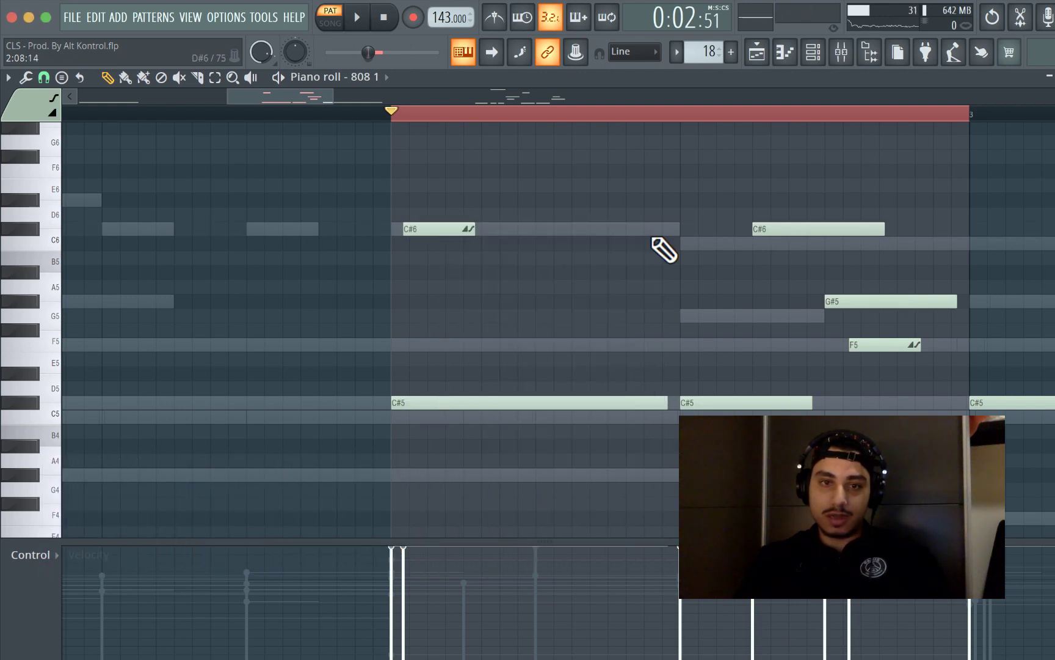
Examine and replay the 808 1 notes in the second half of bar 2, and clear the time selection
{"action": "scroll", "coordinate": [403, 275], "scroll_direction": "up", "scroll_amount": 1}
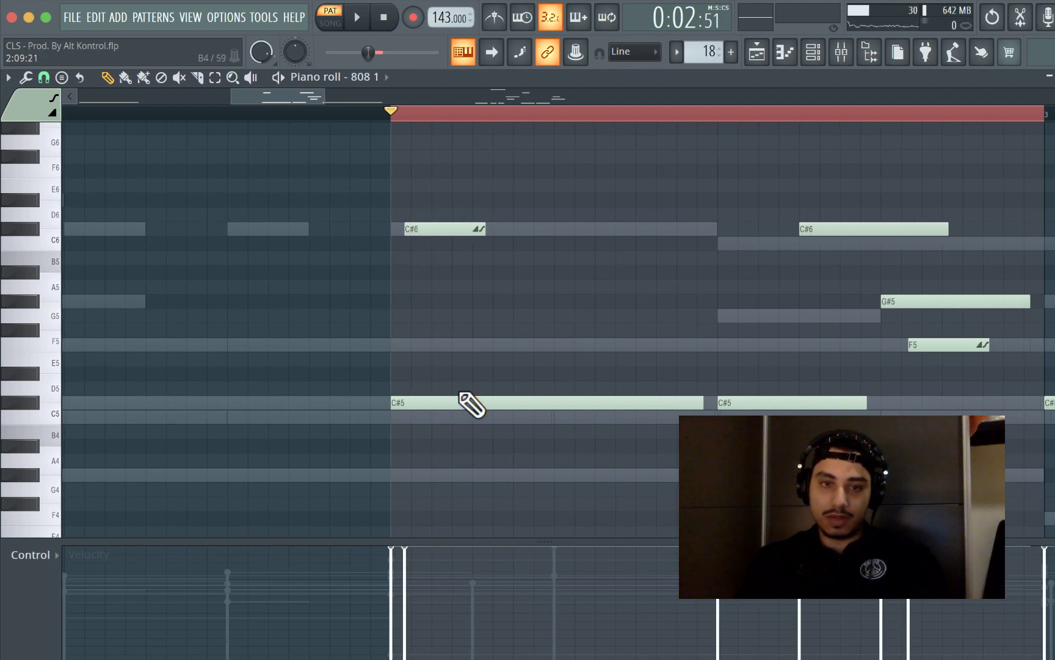
{"action": "scroll", "coordinate": [475, 437], "scroll_direction": "down", "scroll_amount": 3}
{"action": "scroll", "coordinate": [482, 330], "scroll_direction": "up", "scroll_amount": 2}
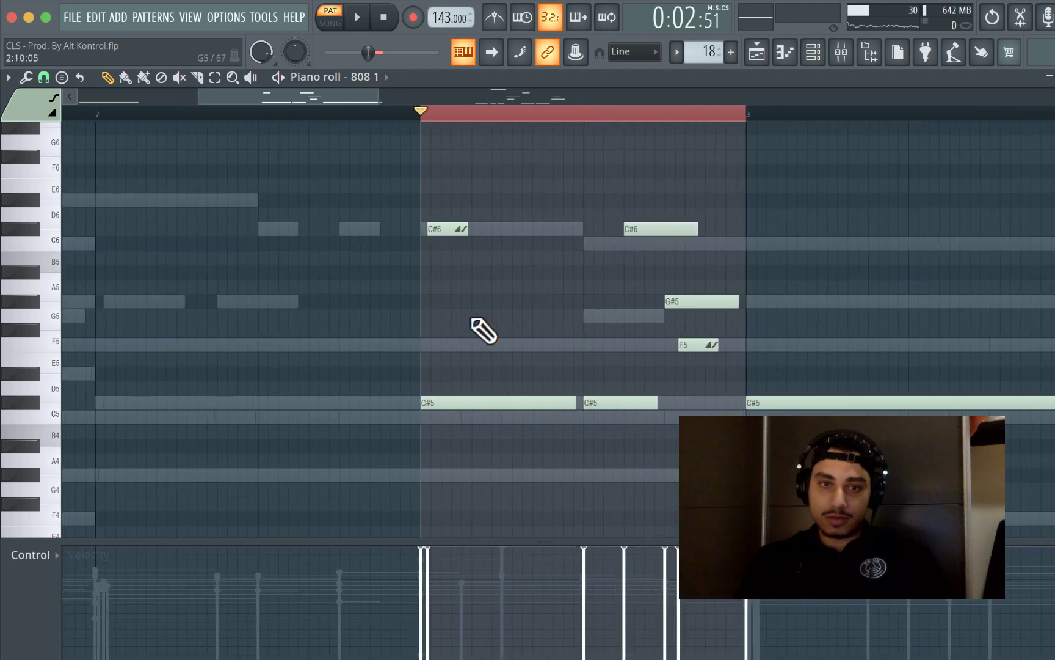
{"action": "scroll", "coordinate": [666, 369], "scroll_direction": "up", "scroll_amount": 3}
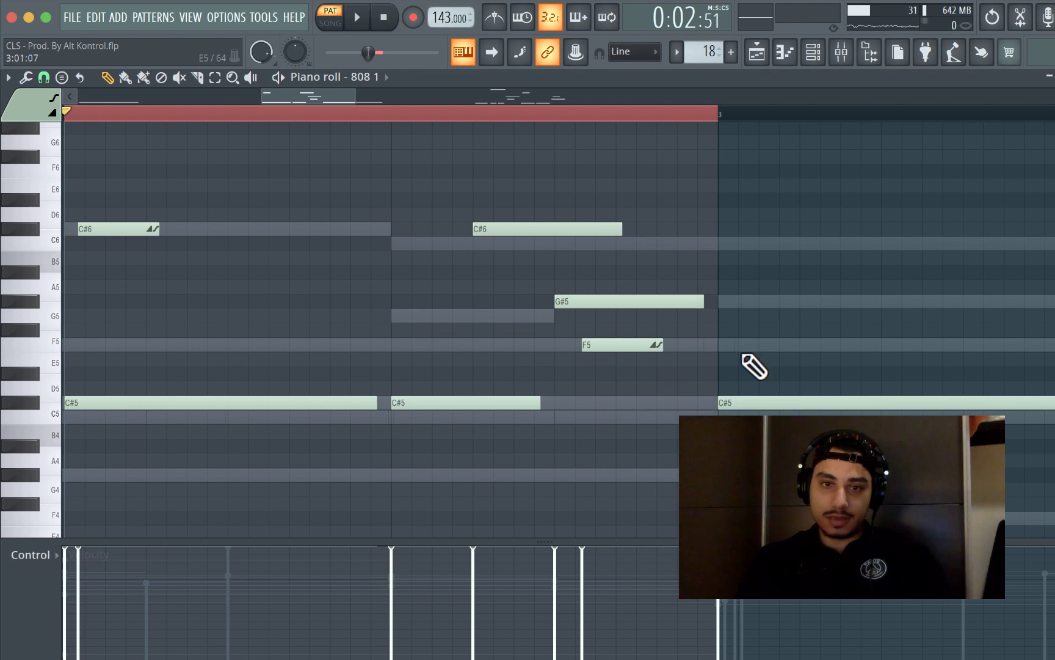
{"action": "key", "text": "space"}
{"action": "scroll", "coordinate": [755, 366], "scroll_direction": "down", "scroll_amount": 3}
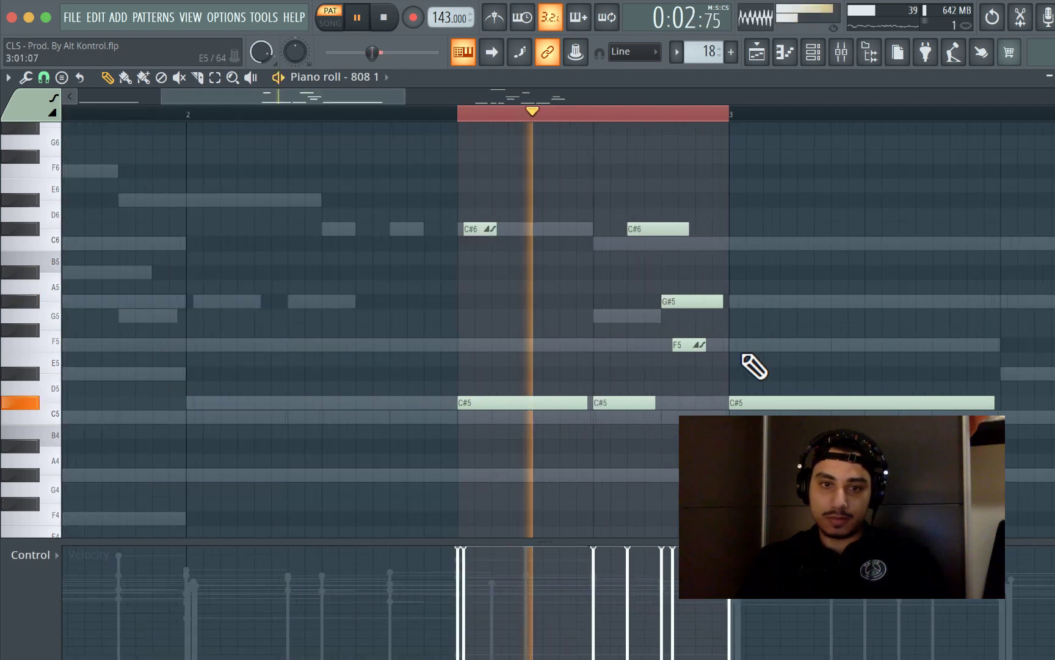
{"action": "key", "text": "space"}
{"action": "scroll", "coordinate": [746, 360], "scroll_direction": "down", "scroll_amount": 3}
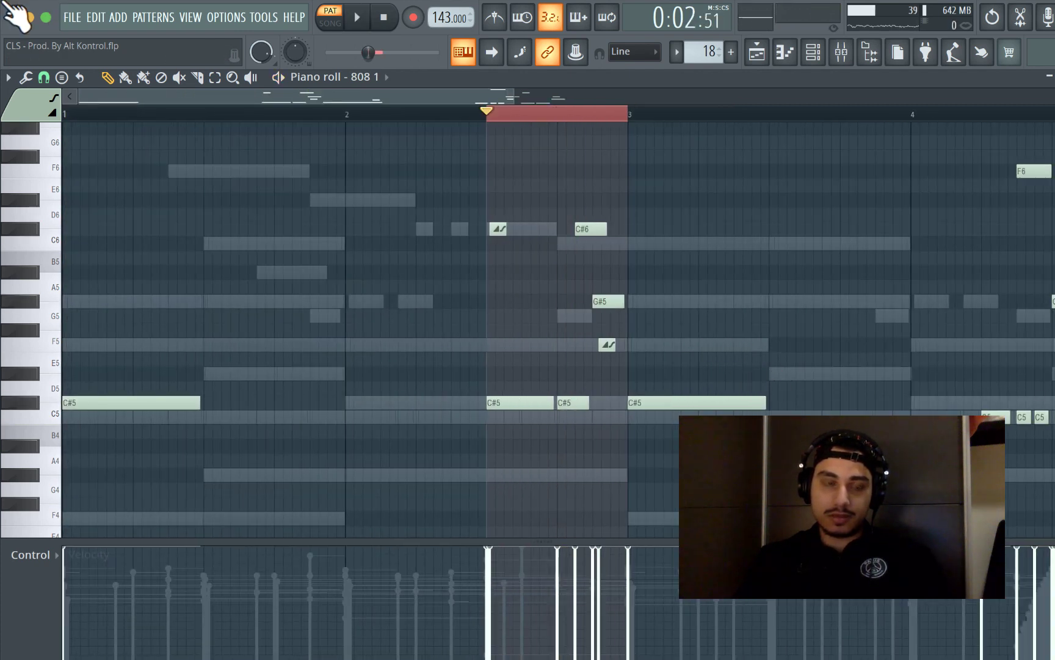
{"action": "left_click", "coordinate": [8, 77]}
{"action": "mouse_move", "coordinate": [91, 215]}
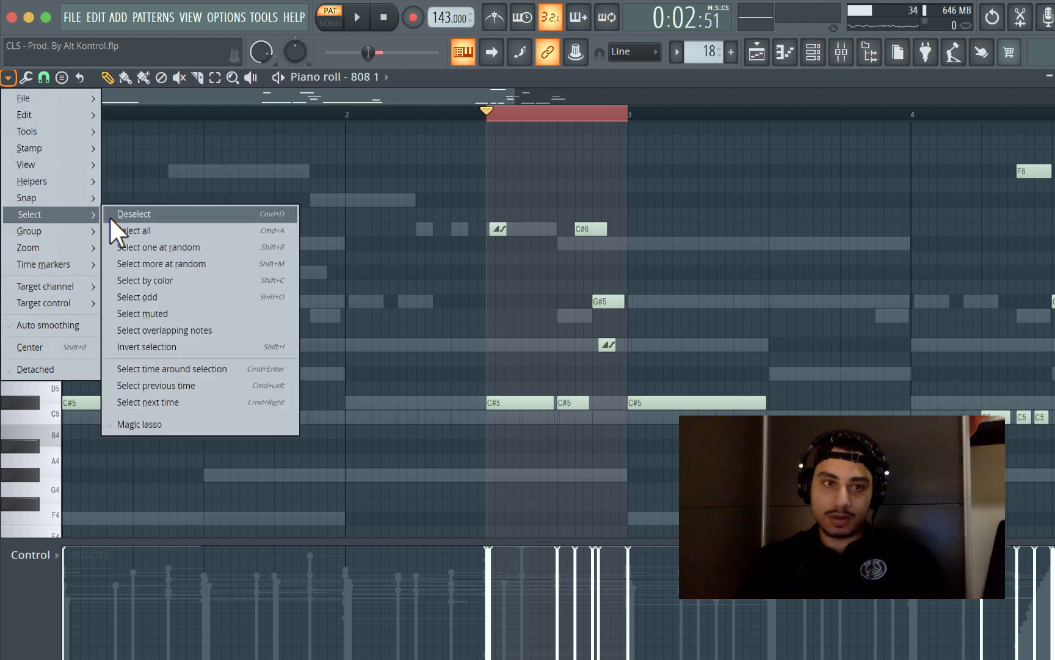
{"action": "left_click", "coordinate": [189, 213]}
Select the time range covering bar 4 of 808 1 and play its notes and slides
{"action": "scroll", "coordinate": [391, 243], "scroll_direction": "right", "scroll_amount": 3}
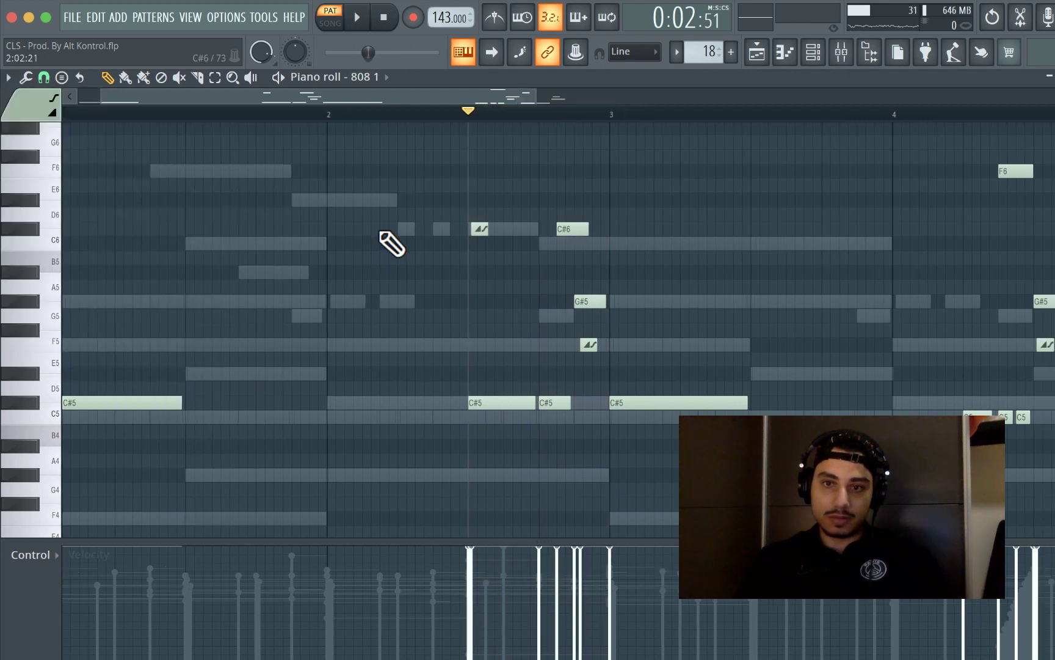
{"action": "scroll", "coordinate": [391, 242], "scroll_direction": "right", "scroll_amount": 3}
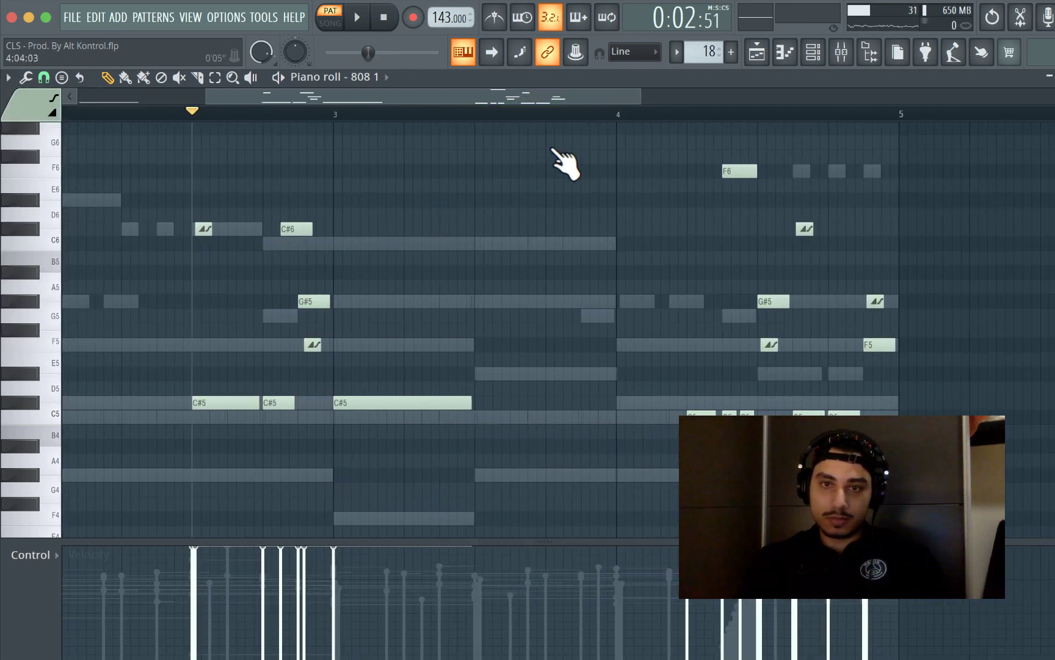
{"action": "left_click_drag", "start_coordinate": [624, 116], "coordinate": [912, 115]}
{"action": "key", "text": "space"}
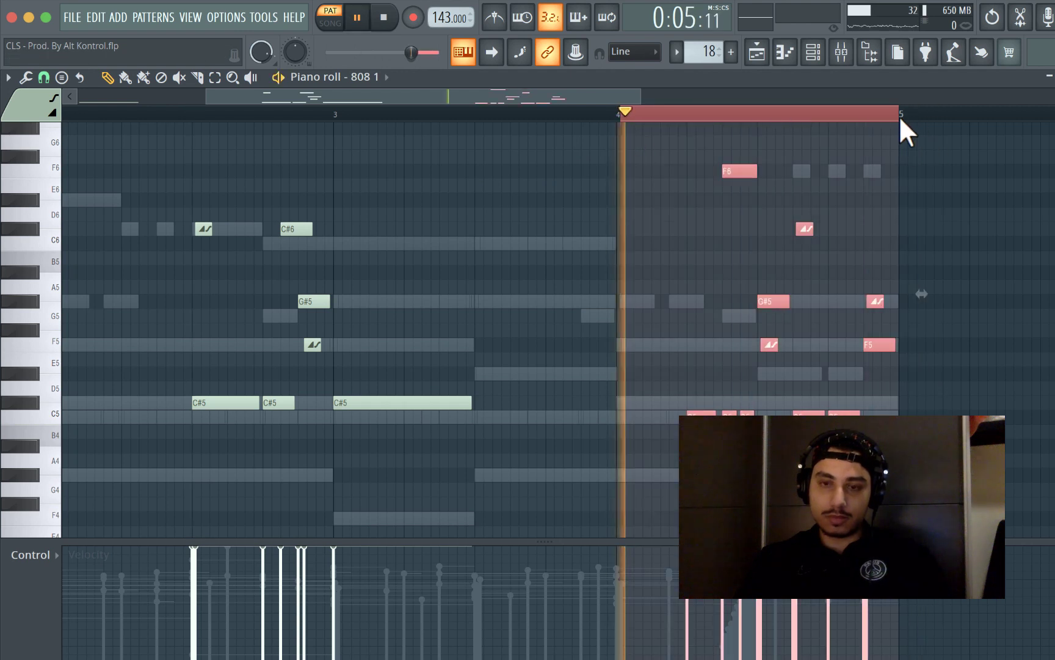
{"action": "scroll", "coordinate": [924, 213], "scroll_direction": "up", "scroll_amount": 5}
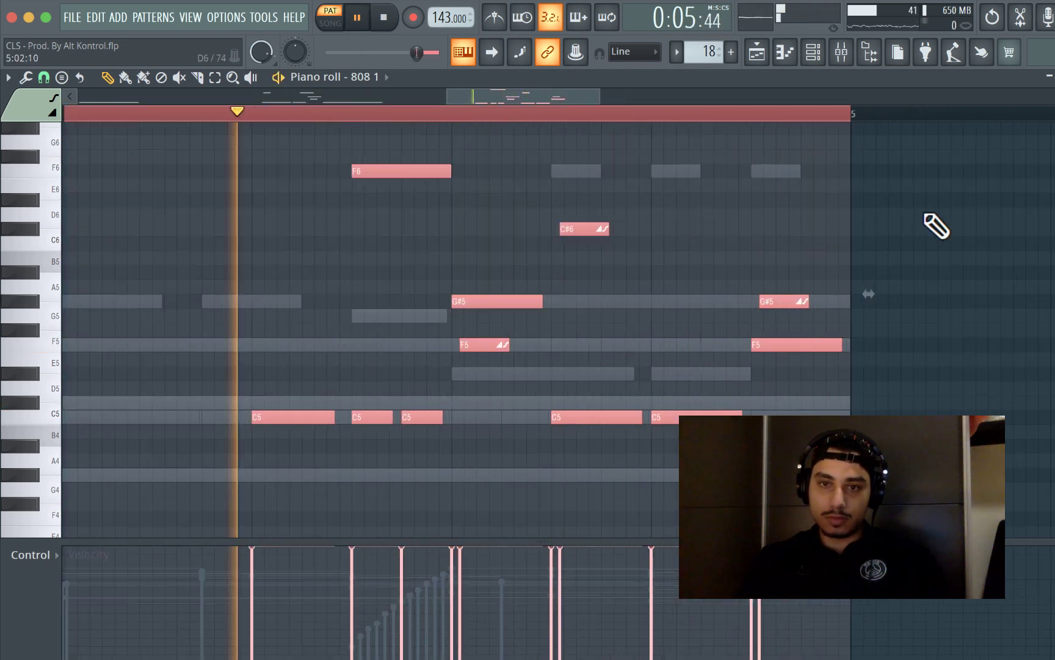
{"action": "scroll", "coordinate": [935, 226], "scroll_direction": "down", "scroll_amount": 5}
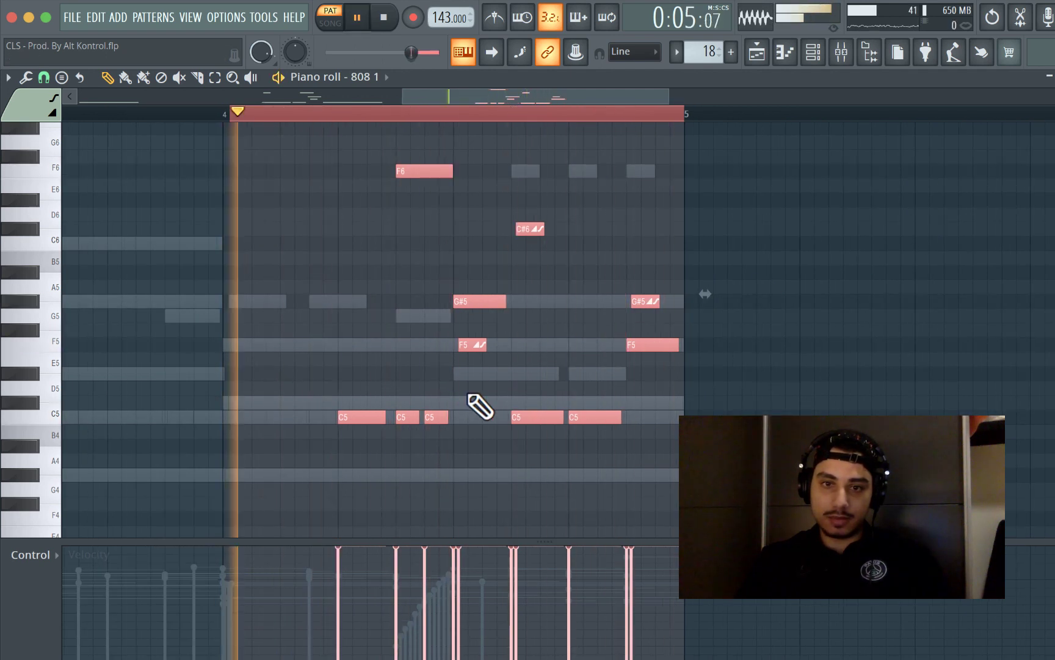
{"action": "key", "text": "space"}
Show the note pan values for the 808 1 notes and examine them across the pattern
{"action": "left_click", "coordinate": [14, 589]}
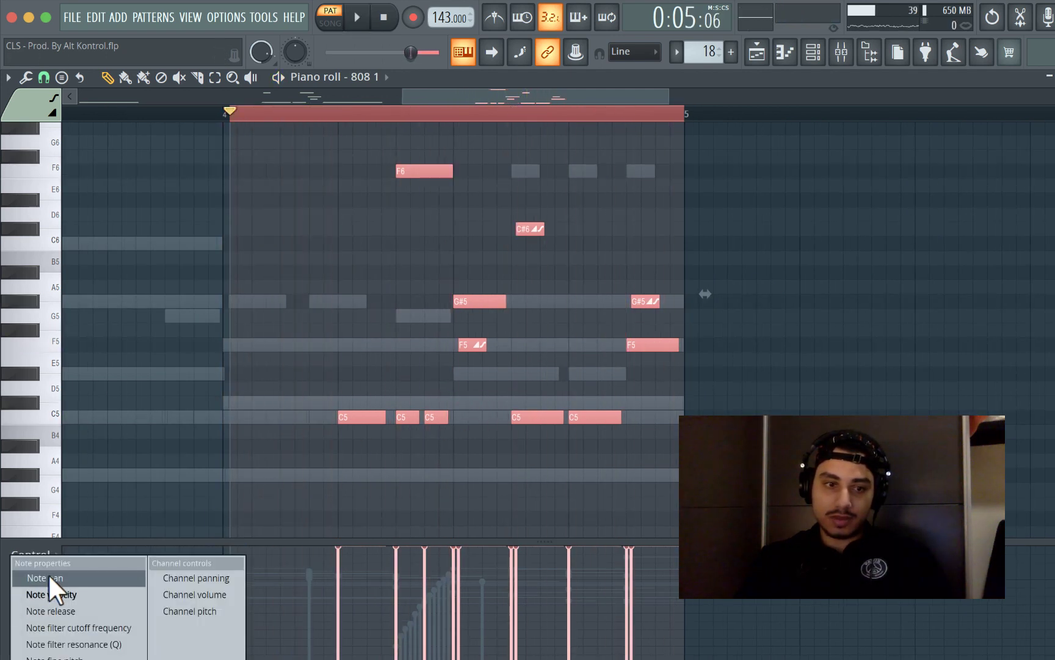
{"action": "left_click", "coordinate": [52, 572]}
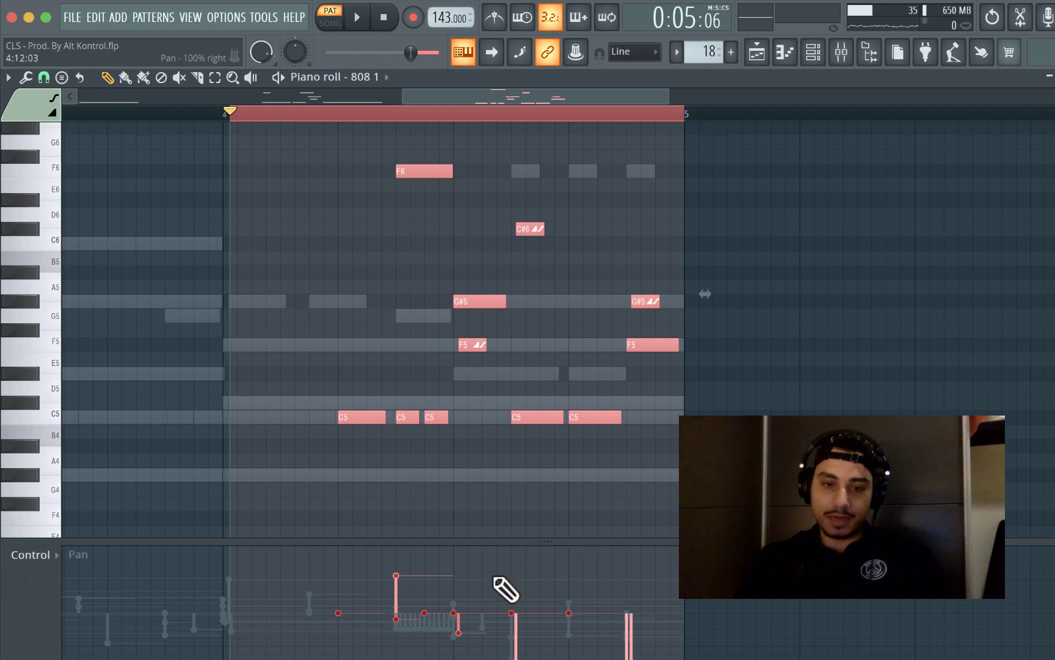
{"action": "scroll", "coordinate": [506, 427], "scroll_direction": "down", "scroll_amount": 5}
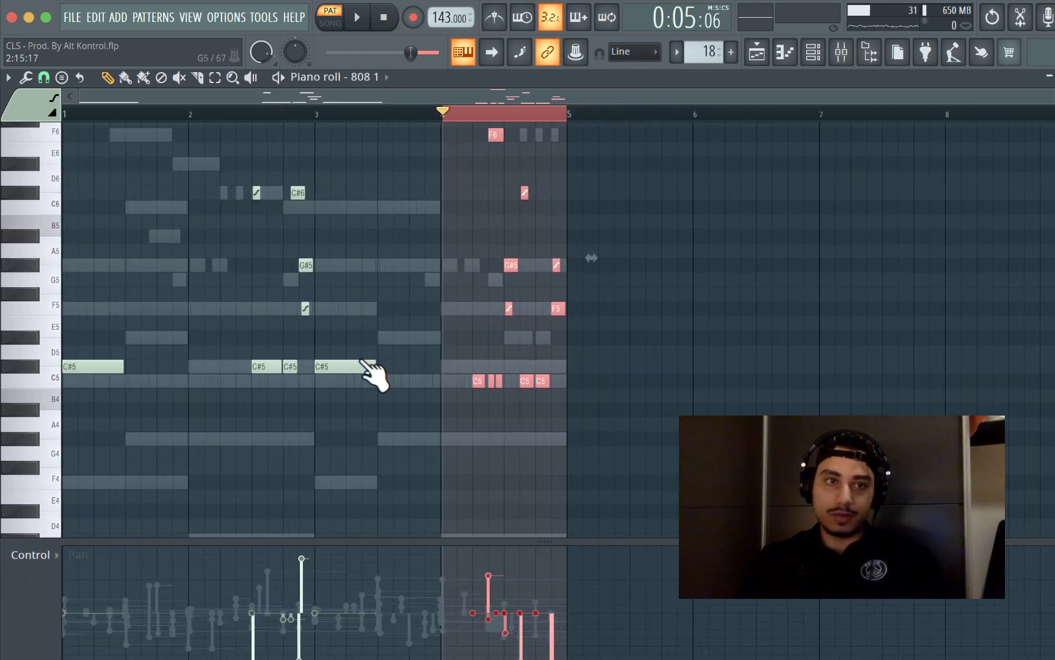
Clear the bar 4 time selection and return to the channel rack
{"action": "left_click", "coordinate": [7, 77]}
{"action": "mouse_move", "coordinate": [36, 214]}
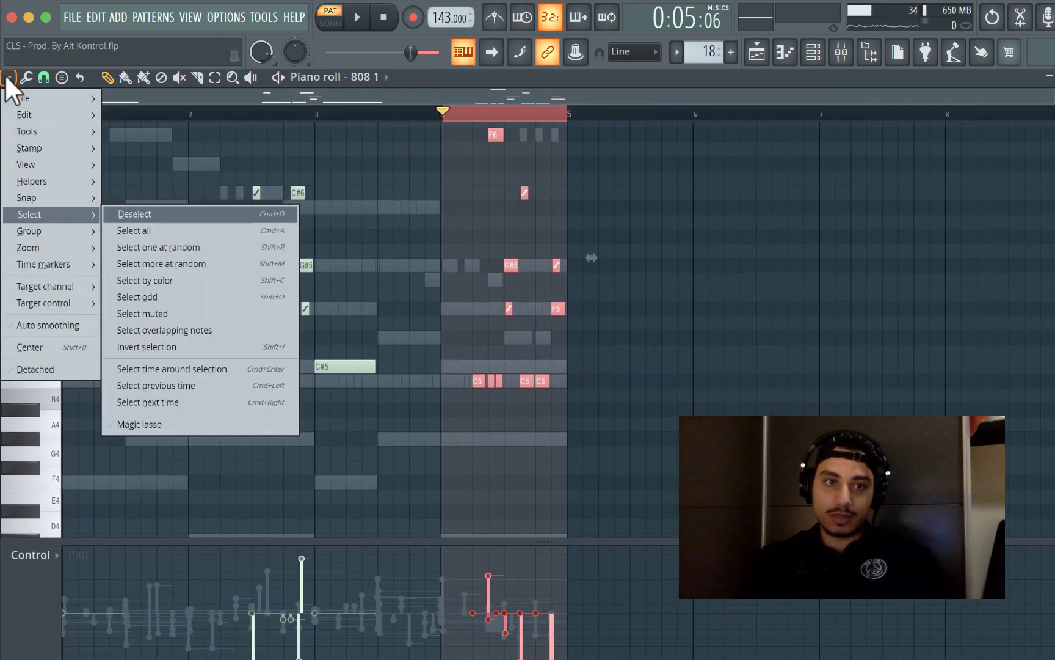
{"action": "left_click", "coordinate": [125, 218]}
{"action": "key", "text": "Escape"}
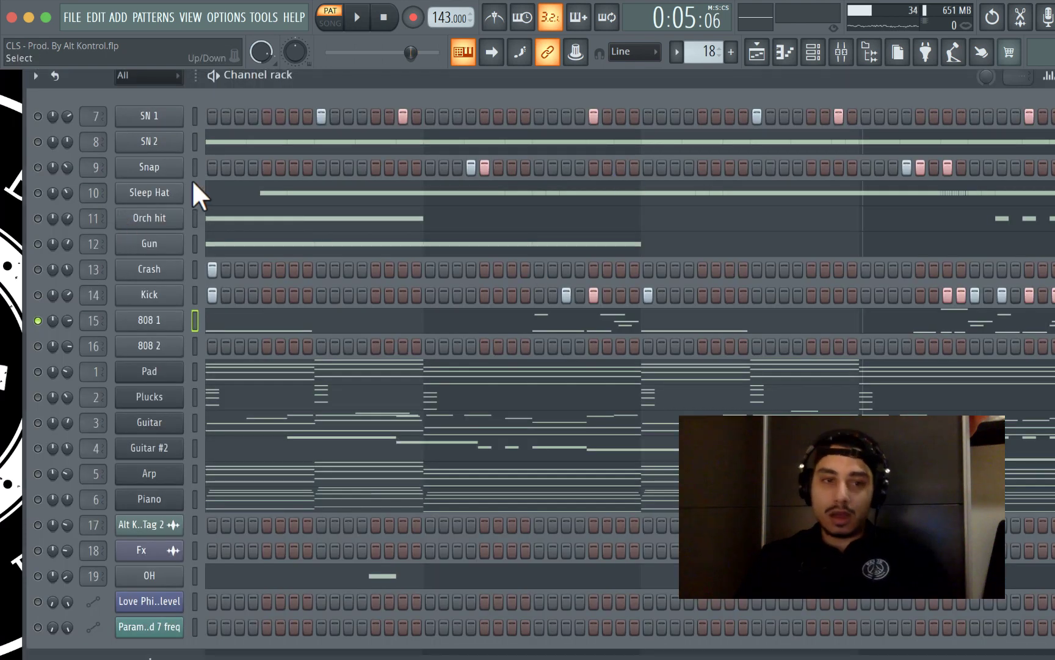
Unsolo 808 1 so that all channels are enabled
{"action": "right_click", "coordinate": [37, 321]}
{"action": "left_click", "coordinate": [54, 338]}
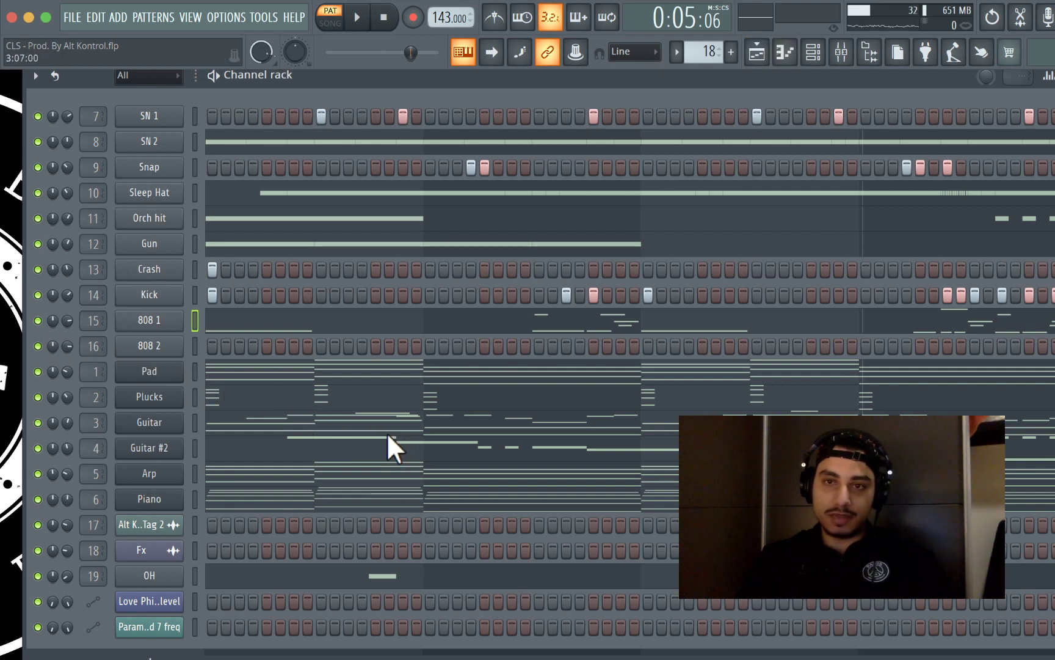
{"action": "left_click", "coordinate": [759, 54]}
{"action": "left_click", "coordinate": [769, 60]}
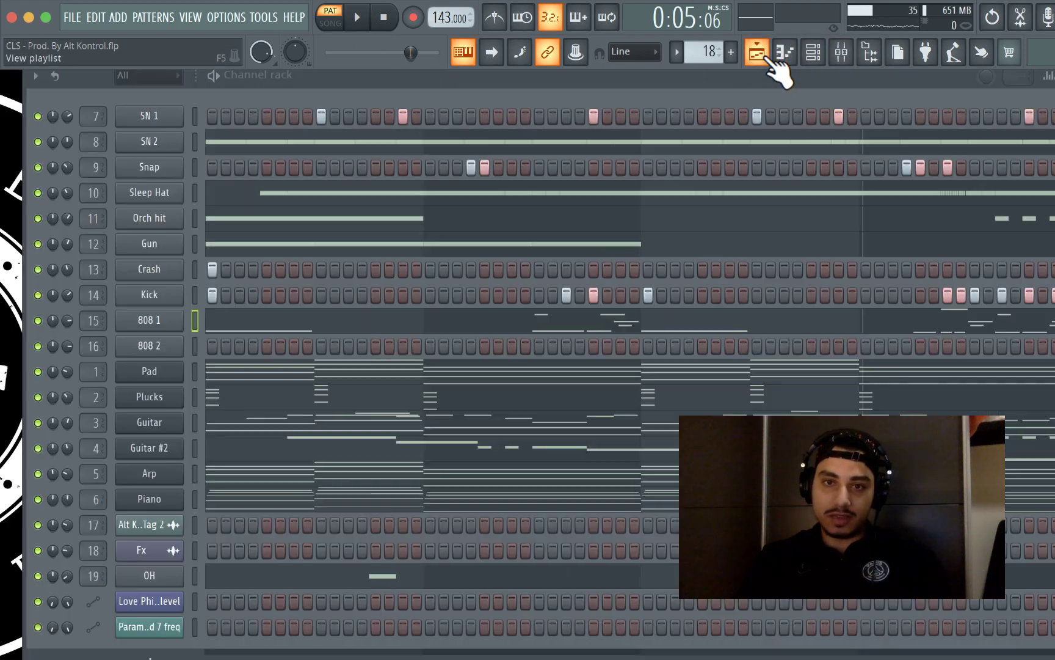
Mute the Pad, Plucks, Guitar, Guitar #2, Arp, Piano, Tag 2 and Fx channels and play the drums with the 808
{"action": "left_click", "coordinate": [38, 372]}
{"action": "left_click", "coordinate": [38, 398]}
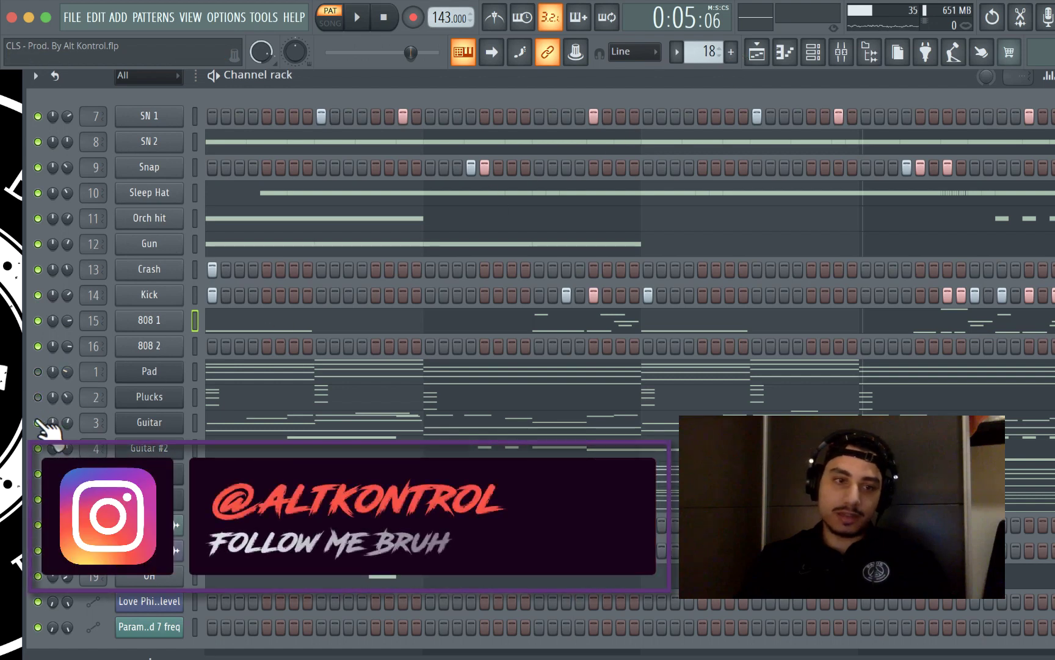
{"action": "left_click", "coordinate": [38, 448]}
{"action": "left_click", "coordinate": [38, 423]}
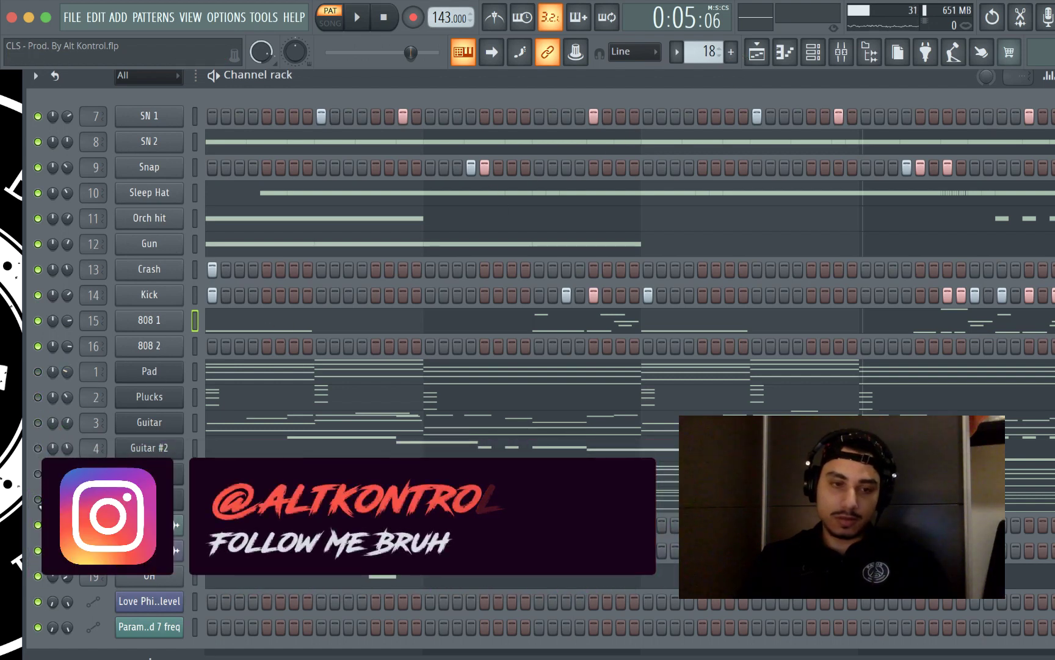
{"action": "key", "text": "space"}
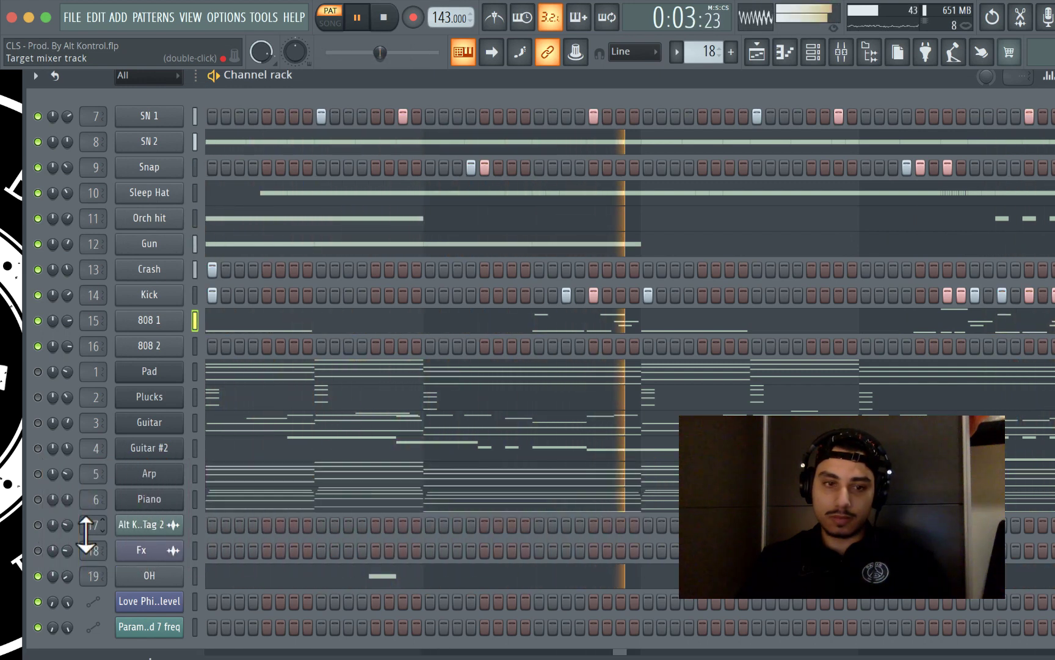
{"action": "key", "text": "space"}
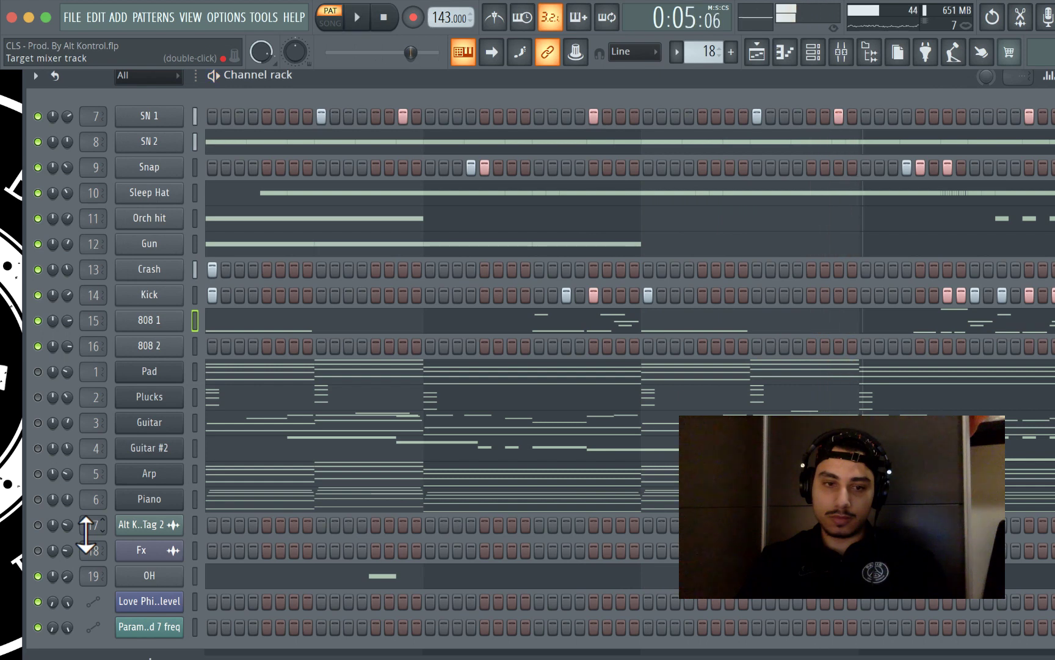
Open the OH notes, switch the note values shown from velocity to pan, examine them and return to the channel rack
{"action": "left_click", "coordinate": [278, 575]}
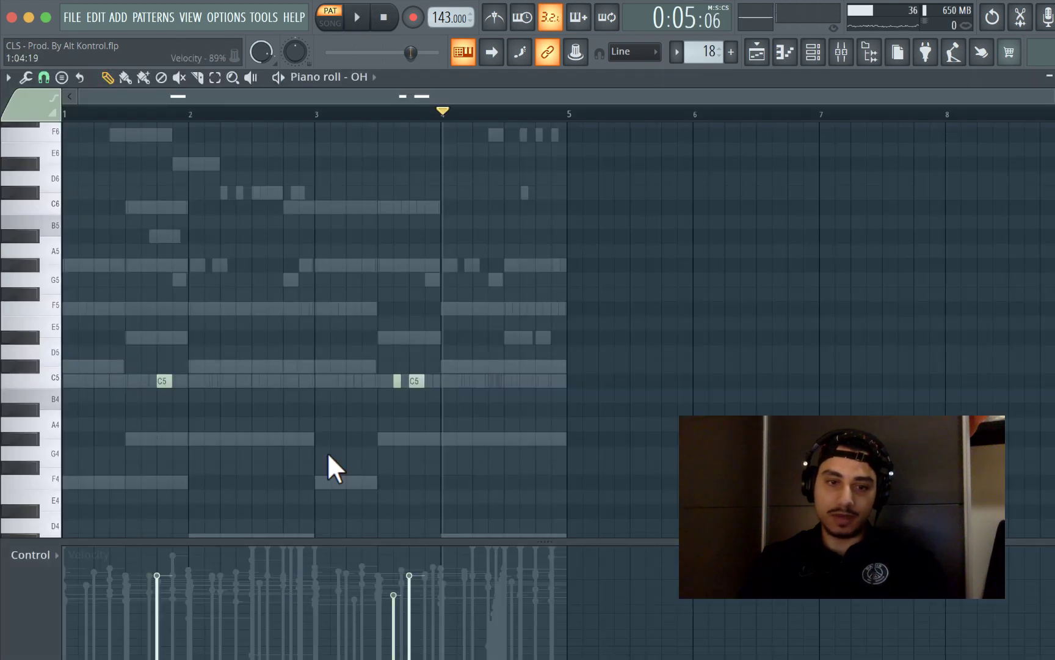
{"action": "left_click", "coordinate": [2, 596]}
{"action": "left_click", "coordinate": [11, 590]}
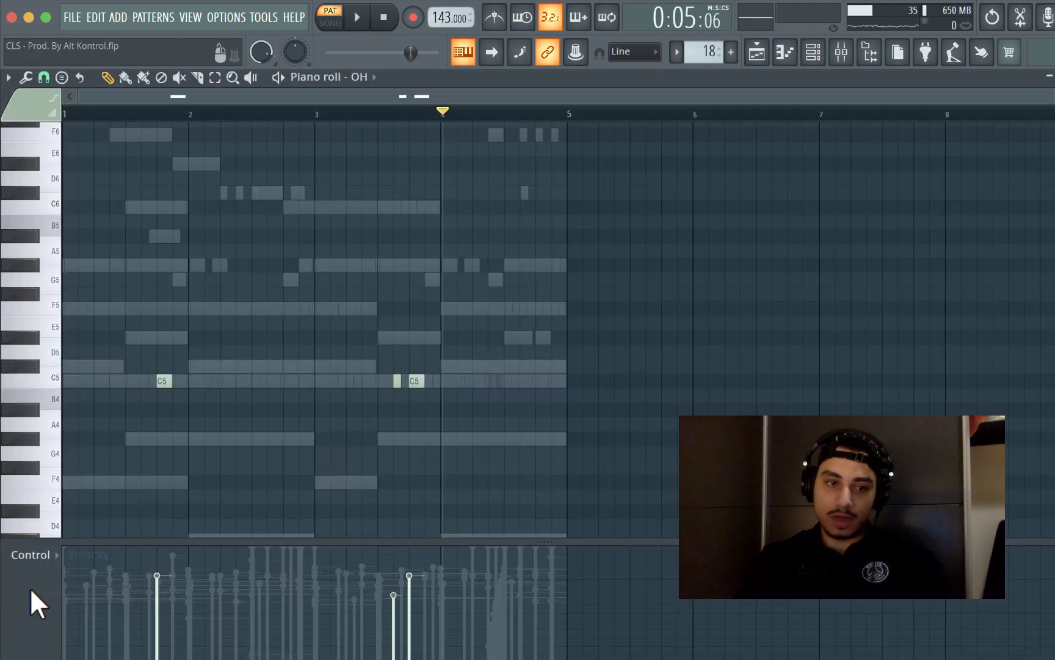
{"action": "left_click", "coordinate": [38, 579]}
{"action": "left_click", "coordinate": [60, 579]}
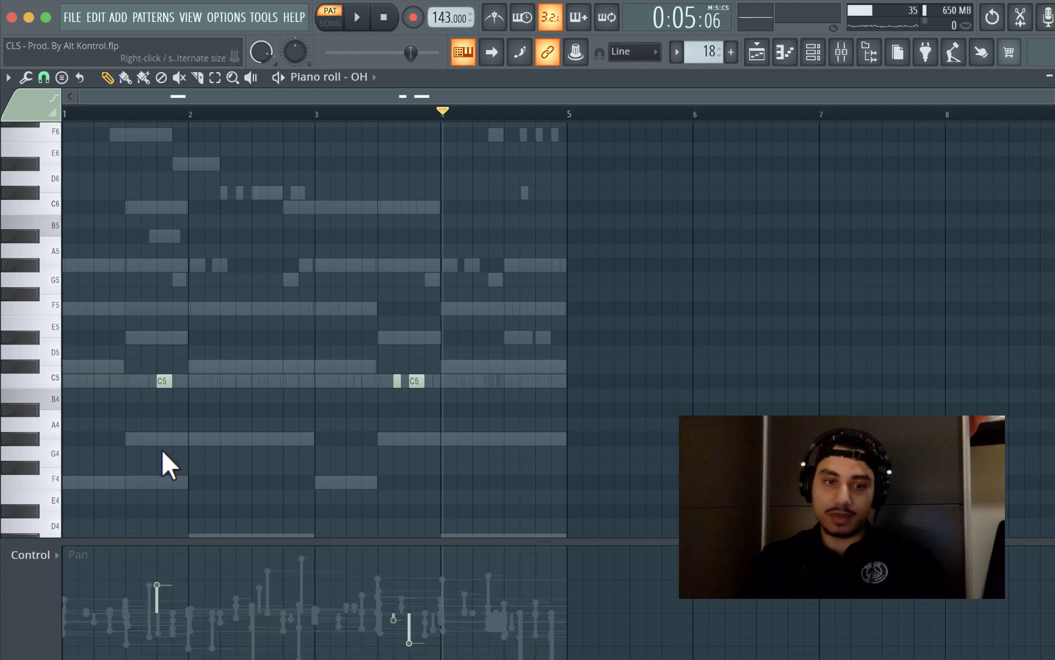
{"action": "key", "text": "Escape"}
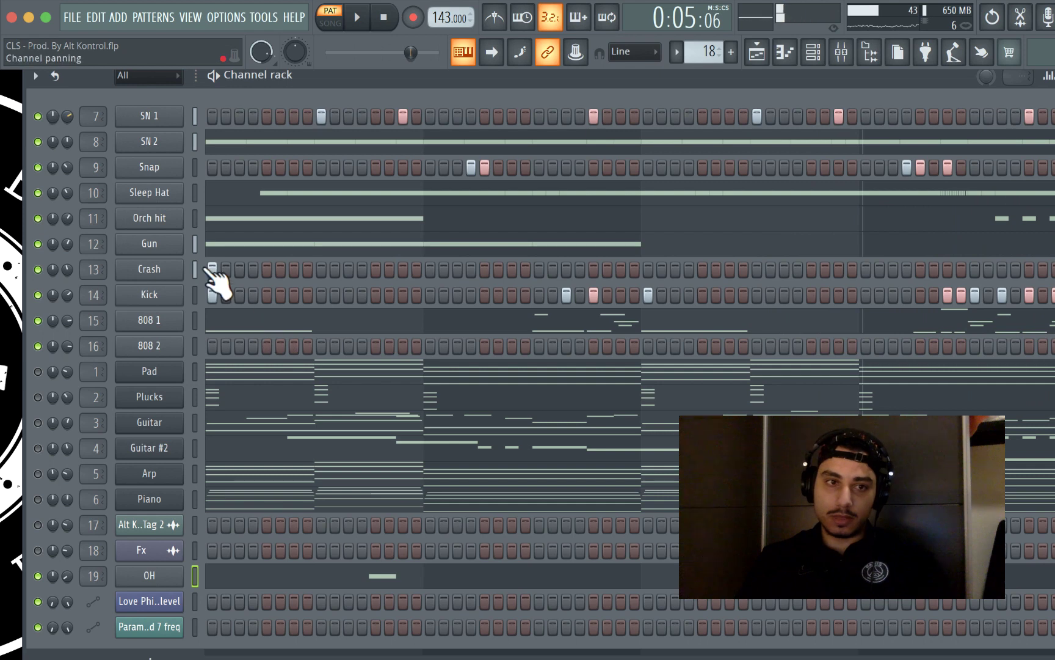
Unmute the silenced channels by soloing and unsoloing SN 1, leaving every channel enabled
{"action": "right_click", "coordinate": [37, 116]}
{"action": "left_click", "coordinate": [55, 126]}
{"action": "right_click", "coordinate": [38, 116]}
{"action": "left_click", "coordinate": [44, 125]}
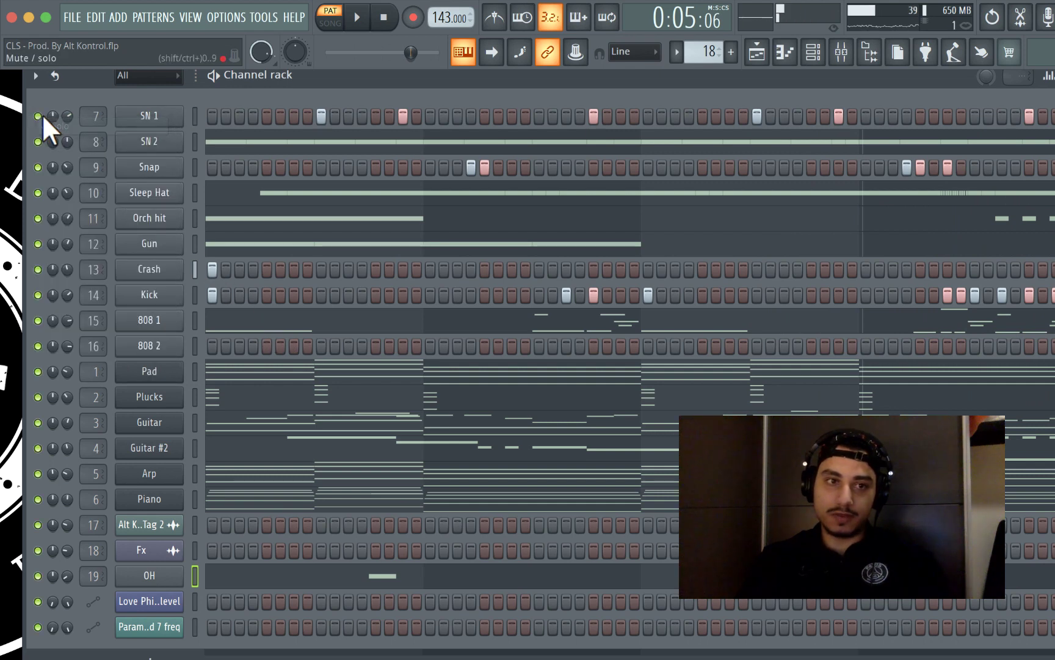
Show the playlist arrangement, switch playback to song mode and play the beat from the beginning
{"action": "key", "text": "F5"}
{"action": "scroll", "coordinate": [590, 163], "scroll_direction": "down", "scroll_amount": 3}
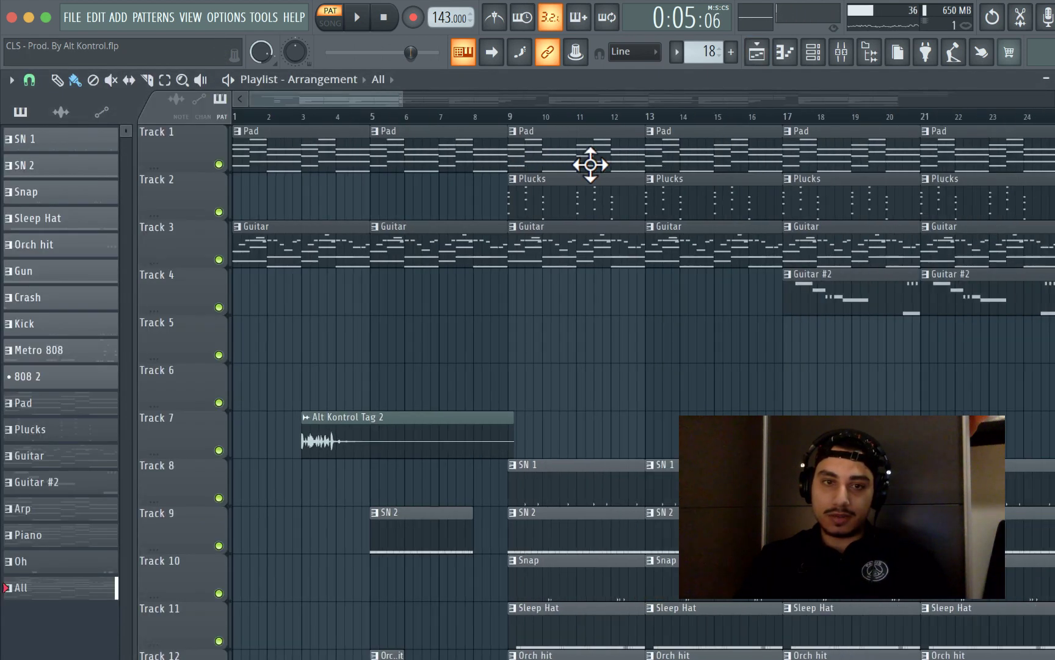
{"action": "key", "text": "l"}
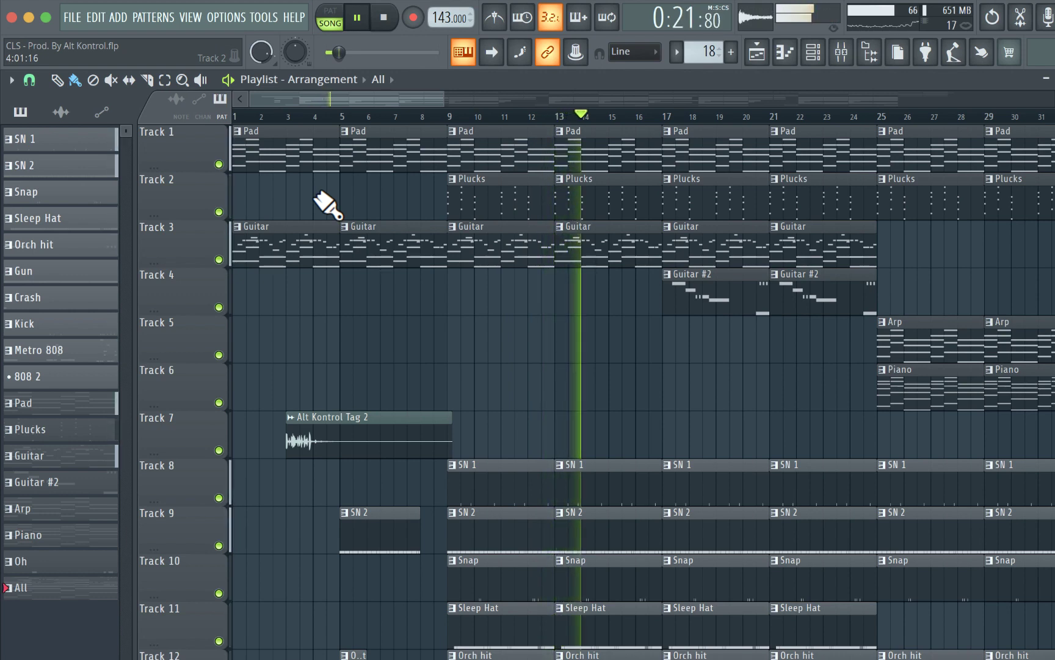
Open the mixer and examine the effect chains on the Sleep Hat, Pad, Plucks and Guitar tracks
{"action": "left_click", "coordinate": [842, 52]}
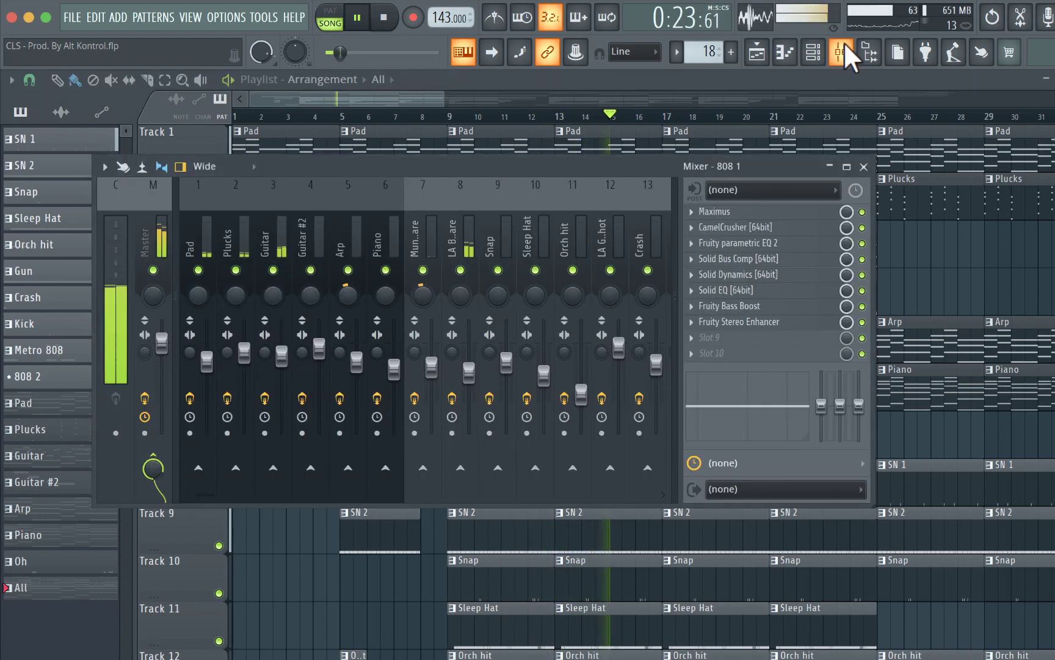
{"action": "left_click", "coordinate": [528, 220]}
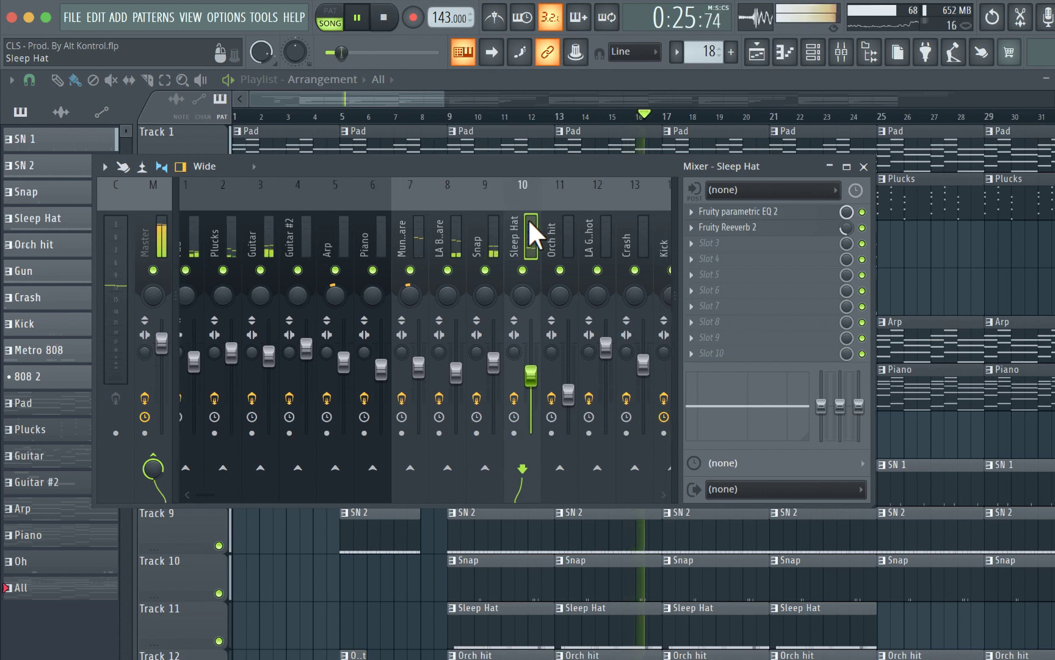
{"action": "left_click", "coordinate": [194, 227]}
{"action": "left_click", "coordinate": [231, 228]}
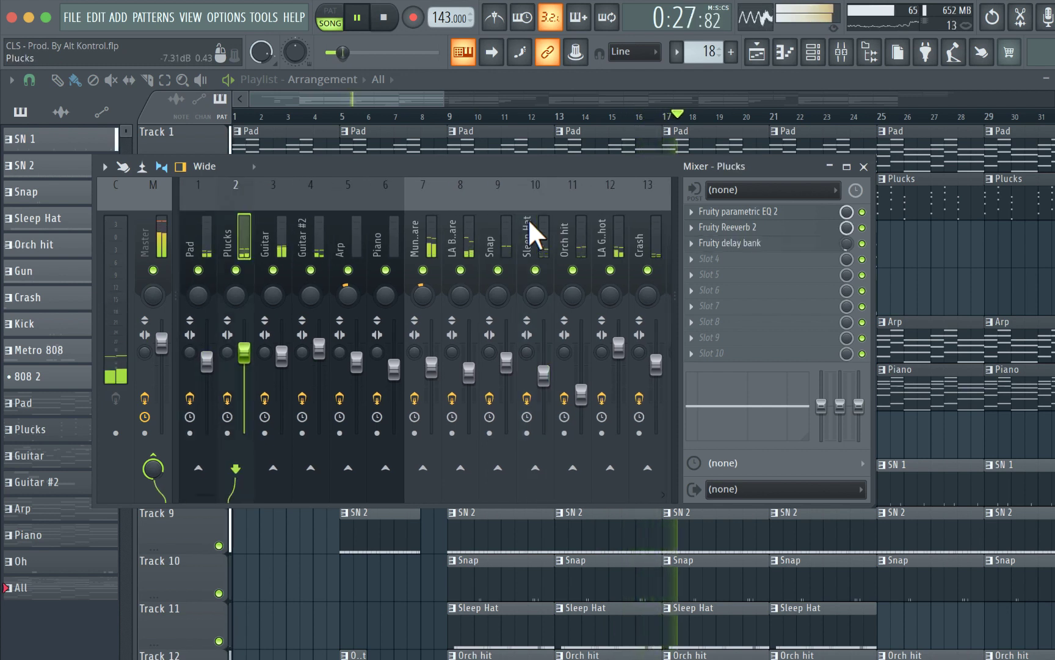
{"action": "left_click", "coordinate": [269, 230]}
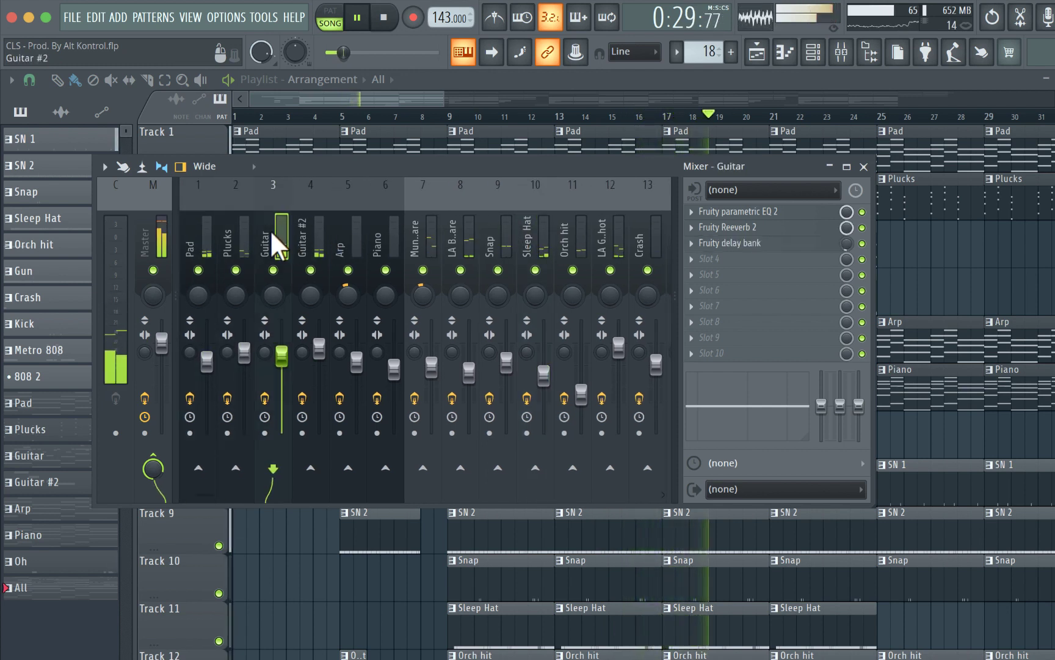
{"action": "key", "text": "Right"}
{"action": "key", "text": "Right"}
Examine the effect chains of the drum mixer tracks from LA Beats Snare through to Kick
{"action": "left_click", "coordinate": [447, 241]}
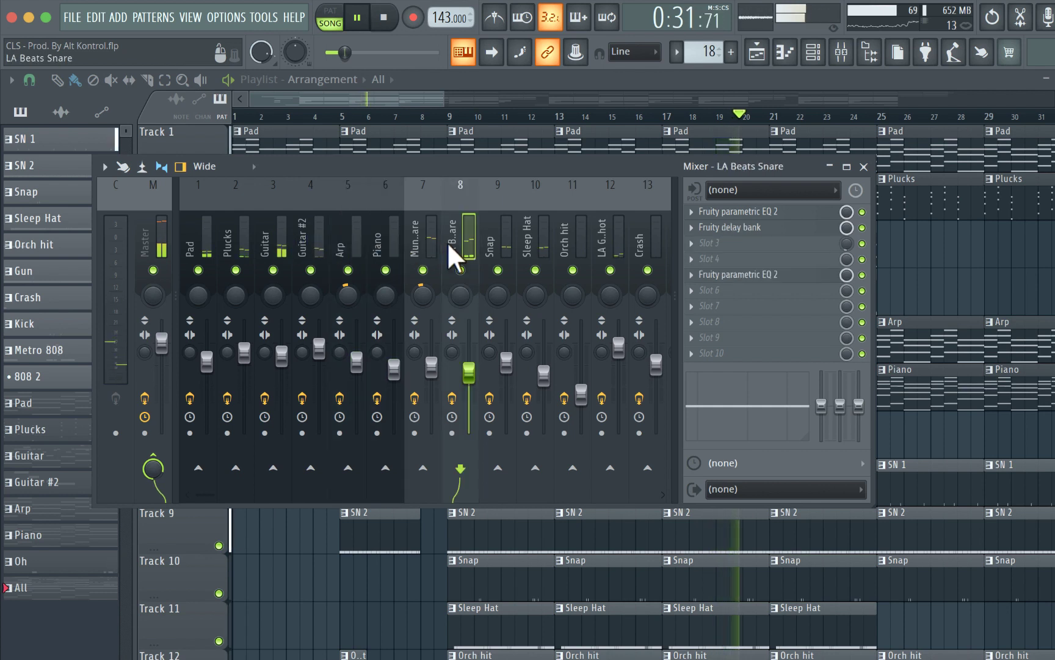
{"action": "scroll", "coordinate": [447, 242], "scroll_direction": "down", "scroll_amount": 2}
{"action": "scroll", "coordinate": [447, 242], "scroll_direction": "down", "scroll_amount": 3}
{"action": "key", "text": "Right"}
{"action": "key", "text": "Right"}
{"action": "key", "text": "Right"}
{"action": "key", "text": "Right"}
{"action": "key", "text": "Right"}
{"action": "key", "text": "Right"}
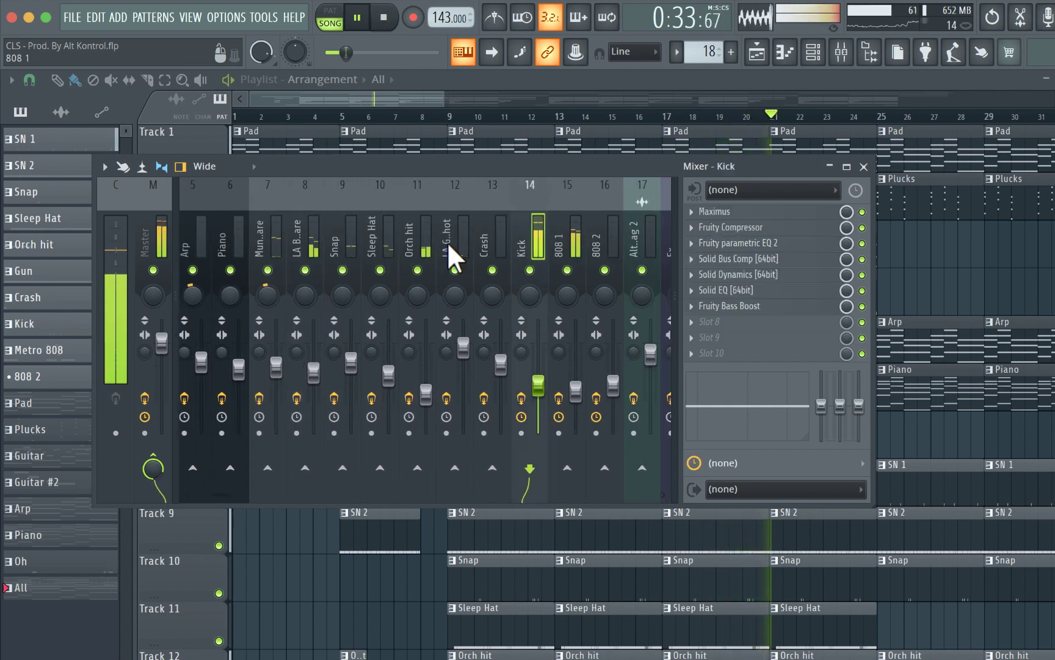
Examine the effect chains of the mixer tracks from 808 1 to OH and close the mixer
{"action": "key", "text": "Right"}
{"action": "scroll", "coordinate": [447, 242], "scroll_direction": "down", "scroll_amount": 3}
{"action": "key", "text": "Right"}
{"action": "key", "text": "Right"}
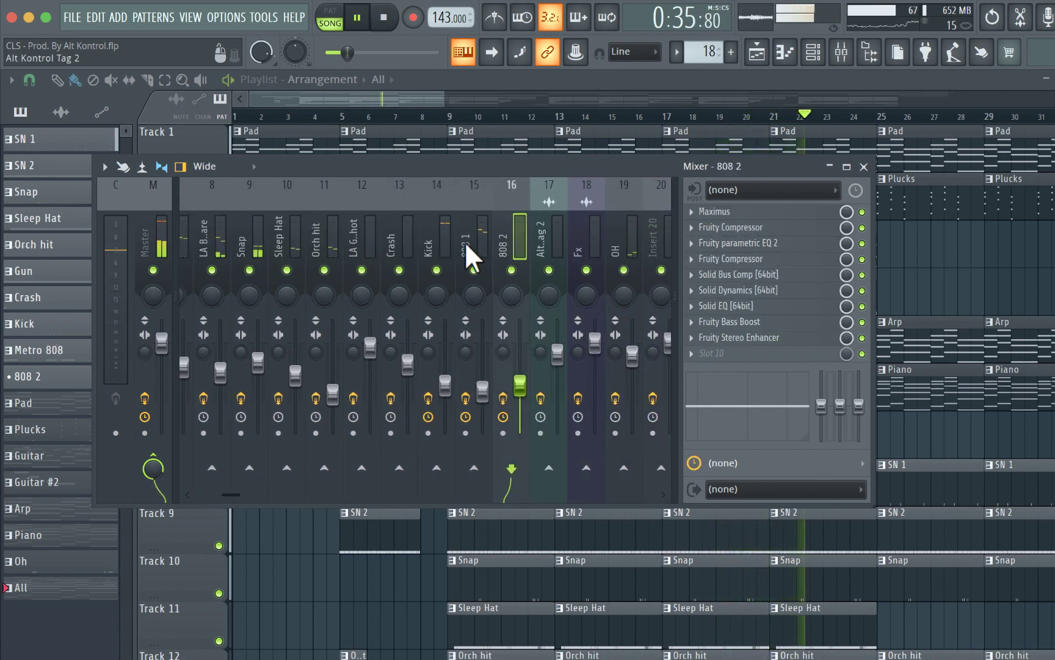
{"action": "key", "text": "Right"}
{"action": "key", "text": "Right"}
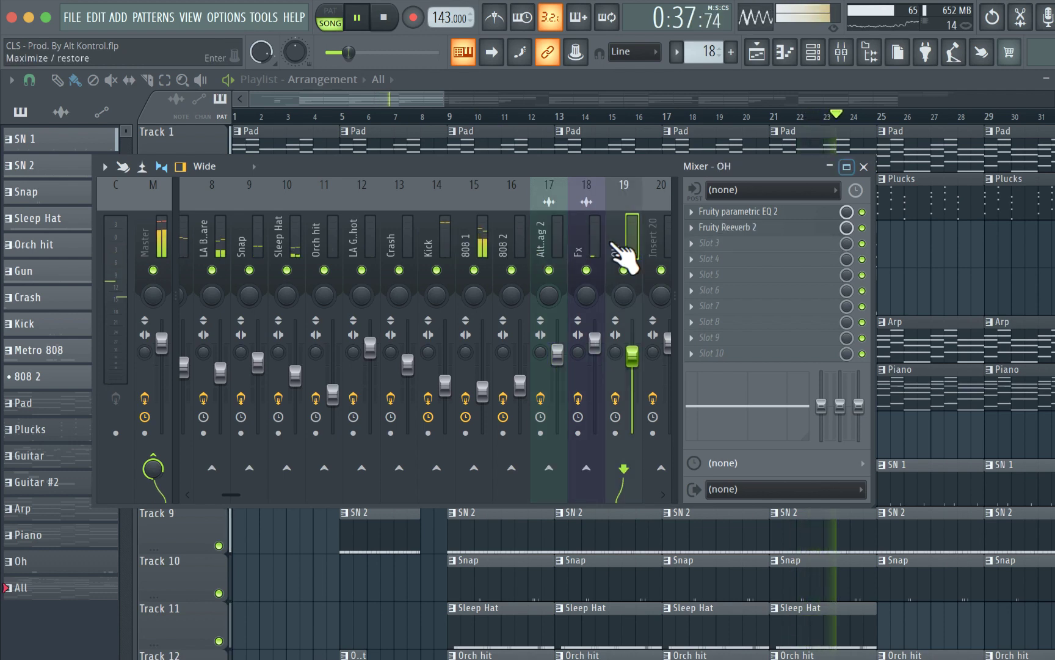
{"action": "key", "text": "Escape"}
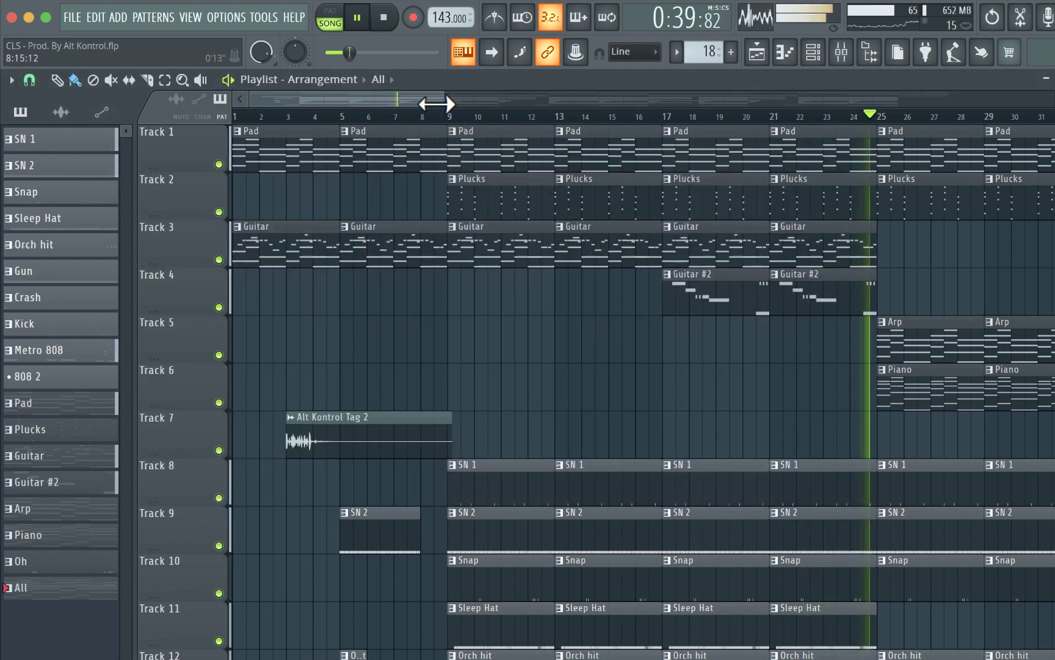
Examine the playing arrangement through the Arp and Piano section, including the 808, Kick, Fx and Oh tracks
{"action": "left_click_drag", "start_coordinate": [439, 104], "coordinate": [437, 102]}
{"action": "scroll", "coordinate": [437, 103], "scroll_direction": "right", "scroll_amount": 5}
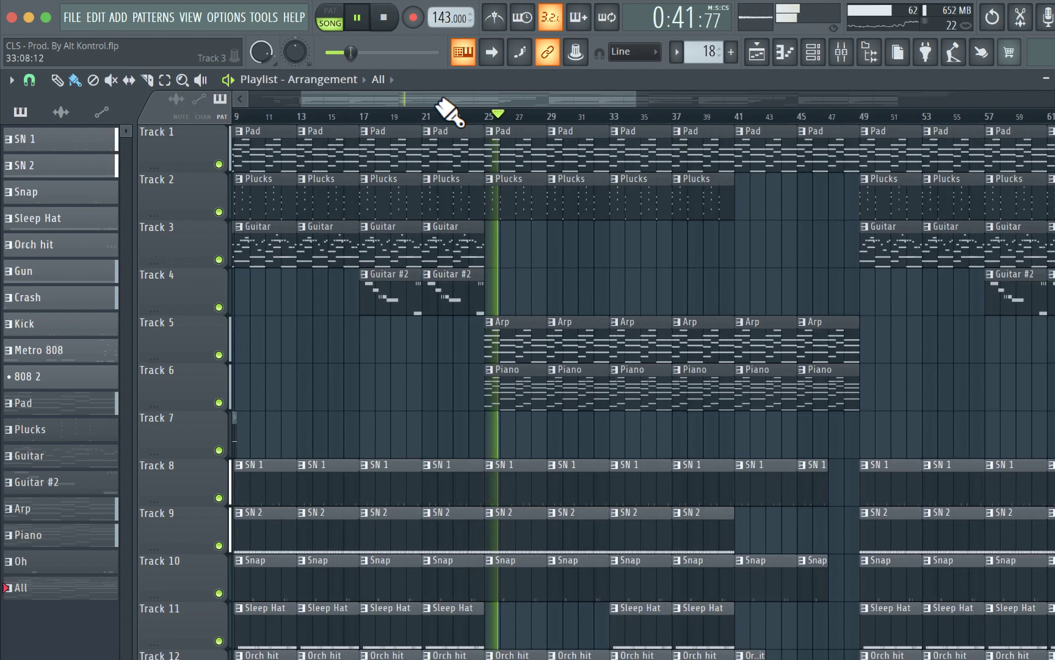
{"action": "scroll", "coordinate": [438, 103], "scroll_direction": "down", "scroll_amount": 3}
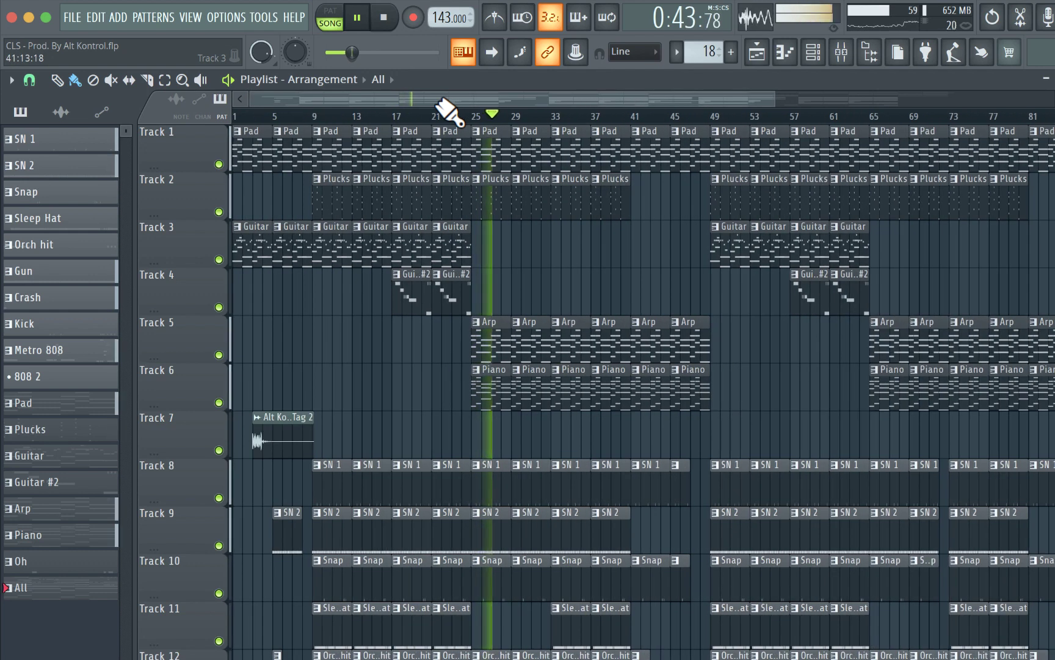
{"action": "scroll", "coordinate": [590, 254], "scroll_direction": "up", "scroll_amount": 3}
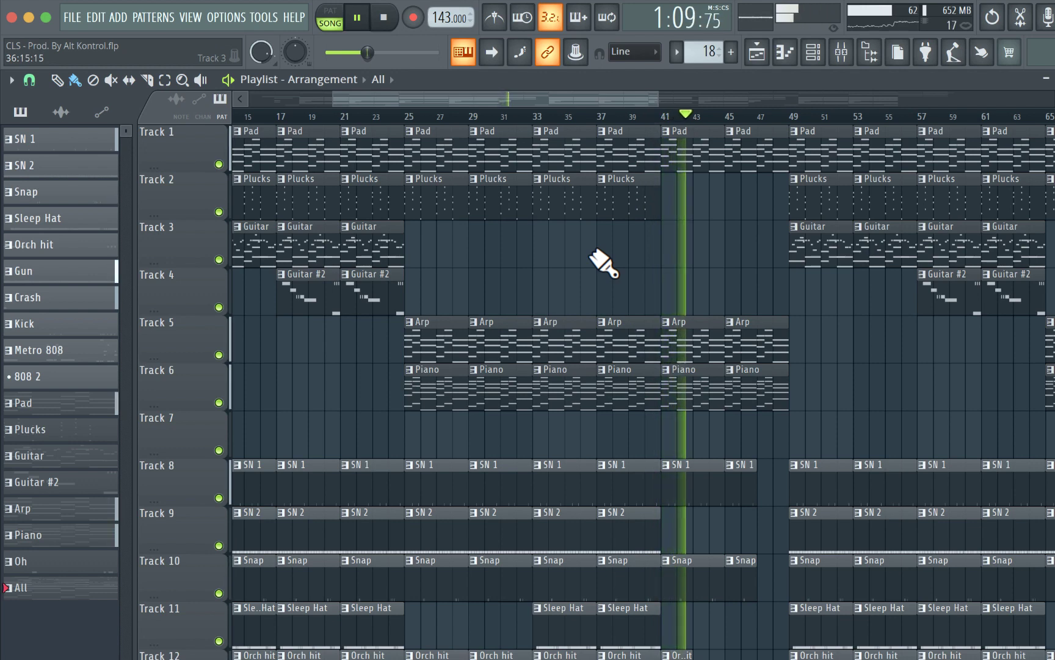
{"action": "scroll", "coordinate": [602, 263], "scroll_direction": "down", "scroll_amount": 5}
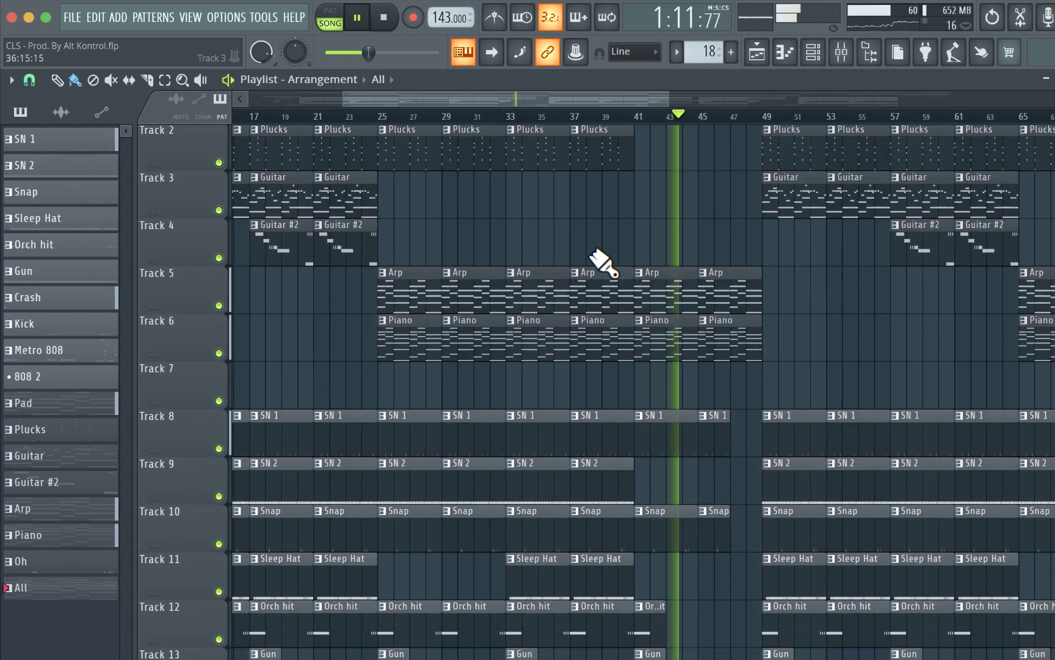
{"action": "scroll", "coordinate": [601, 263], "scroll_direction": "down", "scroll_amount": 5}
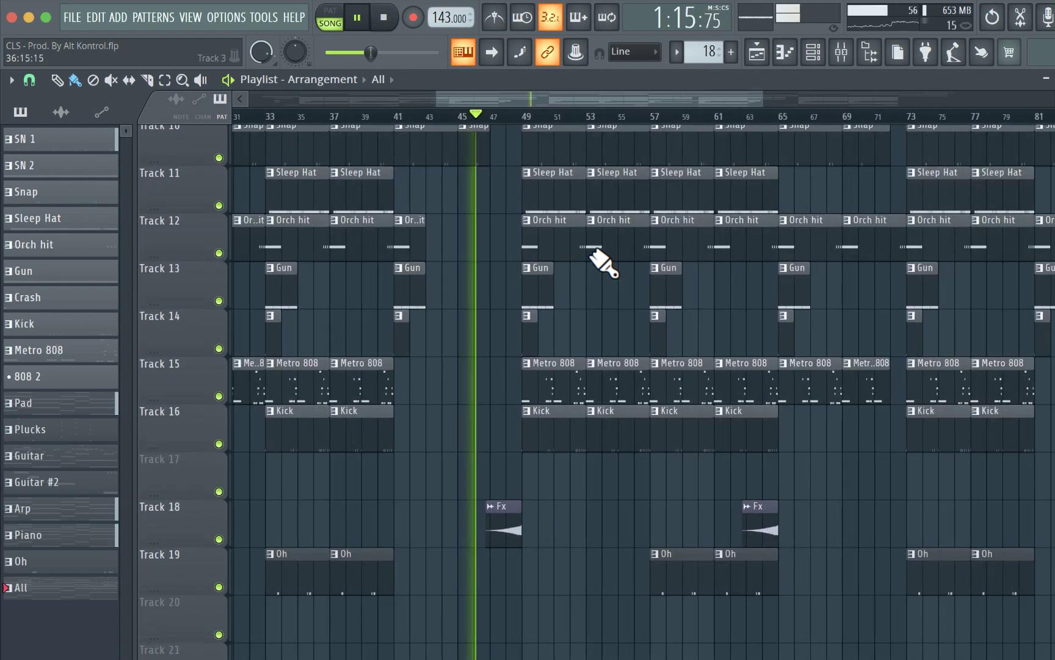
Examine the melody and drum tracks of the section starting at bar 49 and stop playback
{"action": "scroll", "coordinate": [603, 262], "scroll_direction": "up", "scroll_amount": 9}
{"action": "scroll", "coordinate": [602, 262], "scroll_direction": "up", "scroll_amount": 1}
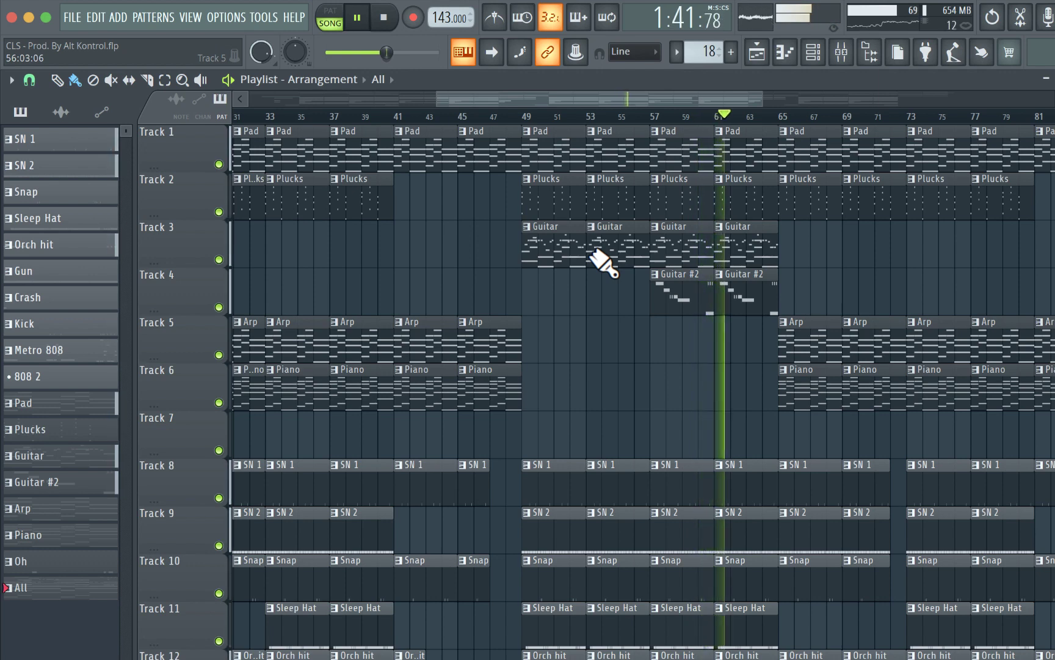
{"action": "scroll", "coordinate": [601, 263], "scroll_direction": "down", "scroll_amount": 5}
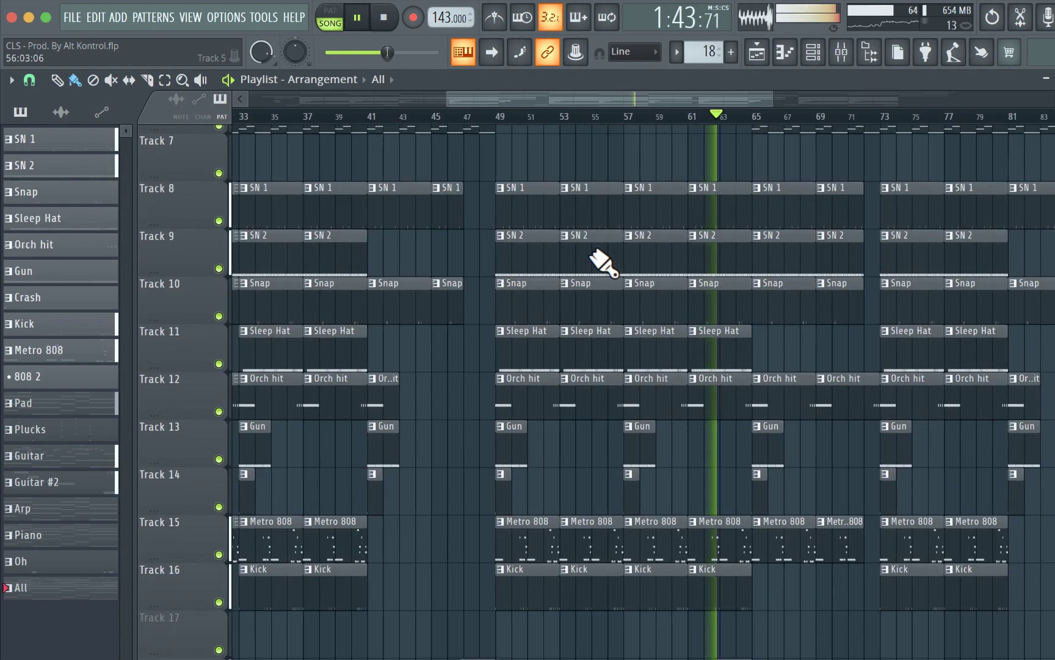
{"action": "scroll", "coordinate": [602, 263], "scroll_direction": "up", "scroll_amount": 6}
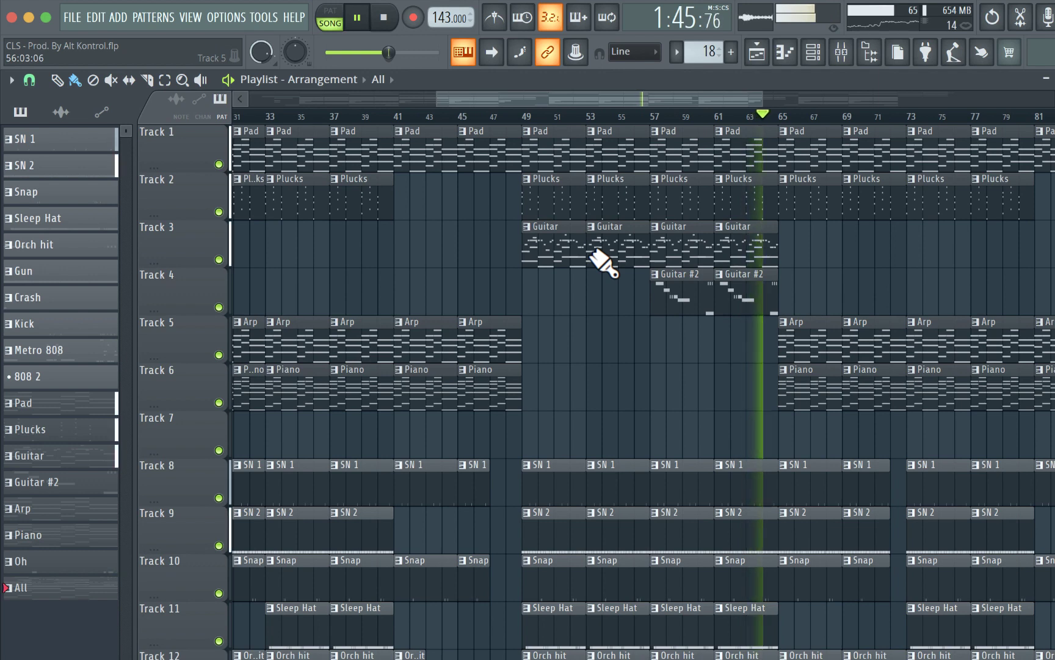
{"action": "key", "text": "space"}
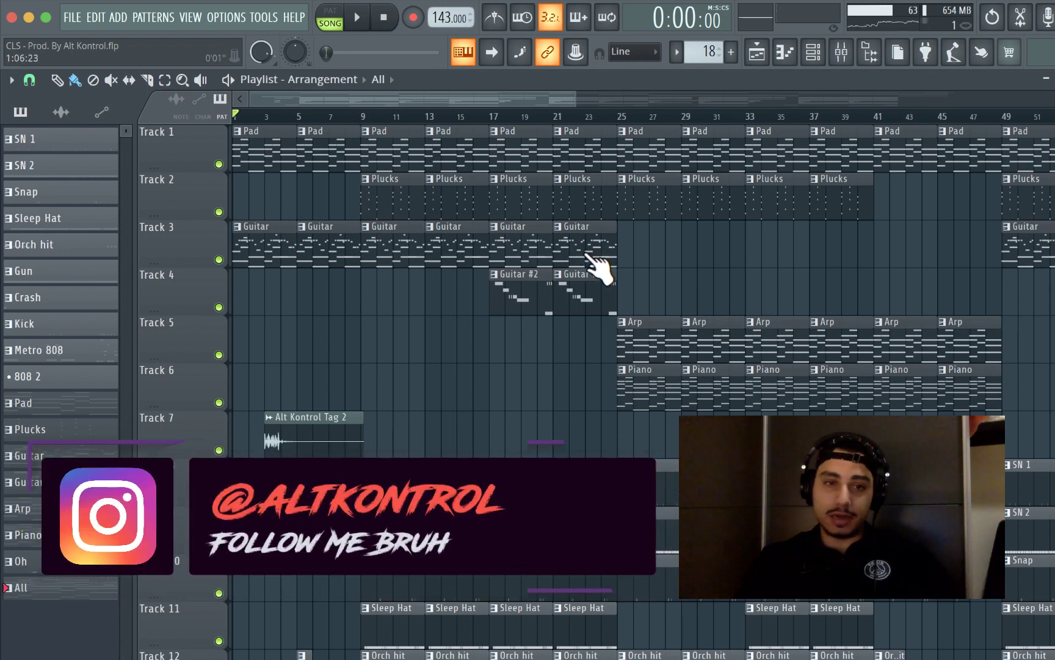
Select all clips from bar 1 through bar 48, covering the first two sections of the arrangement
{"action": "left_click_drag", "start_coordinate": [239, 113], "coordinate": [1017, 112]}
{"action": "scroll", "coordinate": [802, 205], "scroll_direction": "down", "scroll_amount": 5}
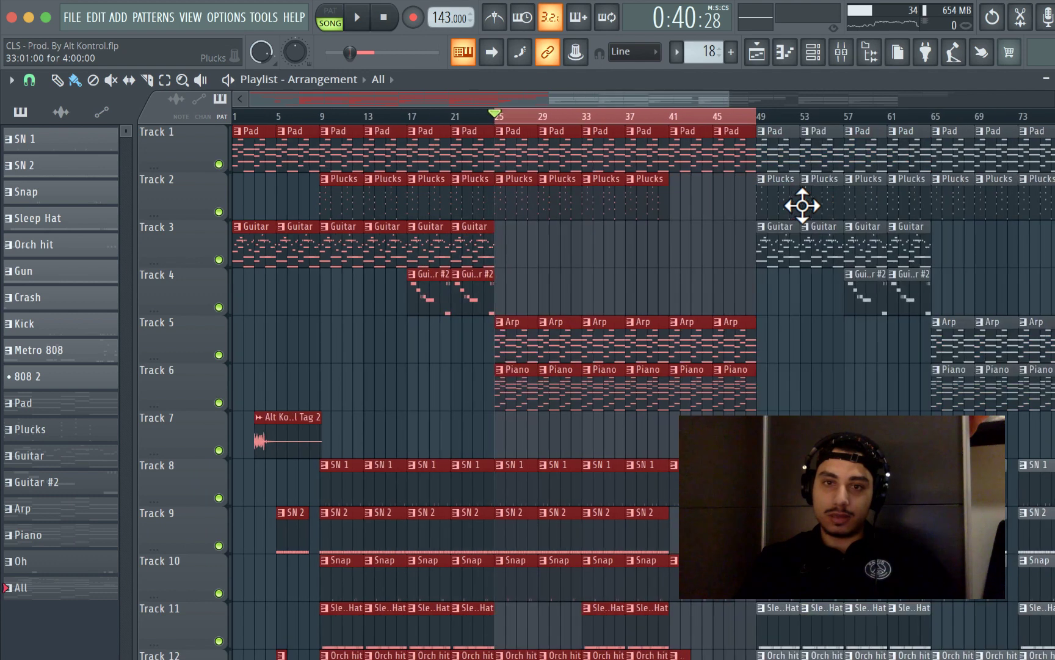
{"action": "scroll", "coordinate": [802, 206], "scroll_direction": "up", "scroll_amount": 4}
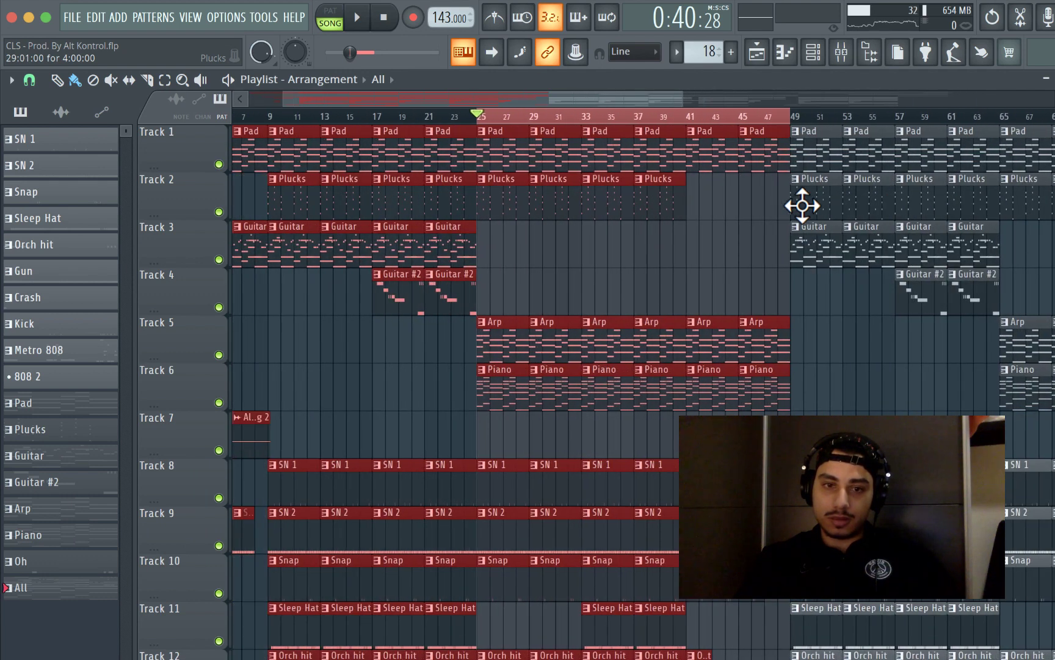
{"action": "scroll", "coordinate": [709, 194], "scroll_direction": "right", "scroll_amount": 3}
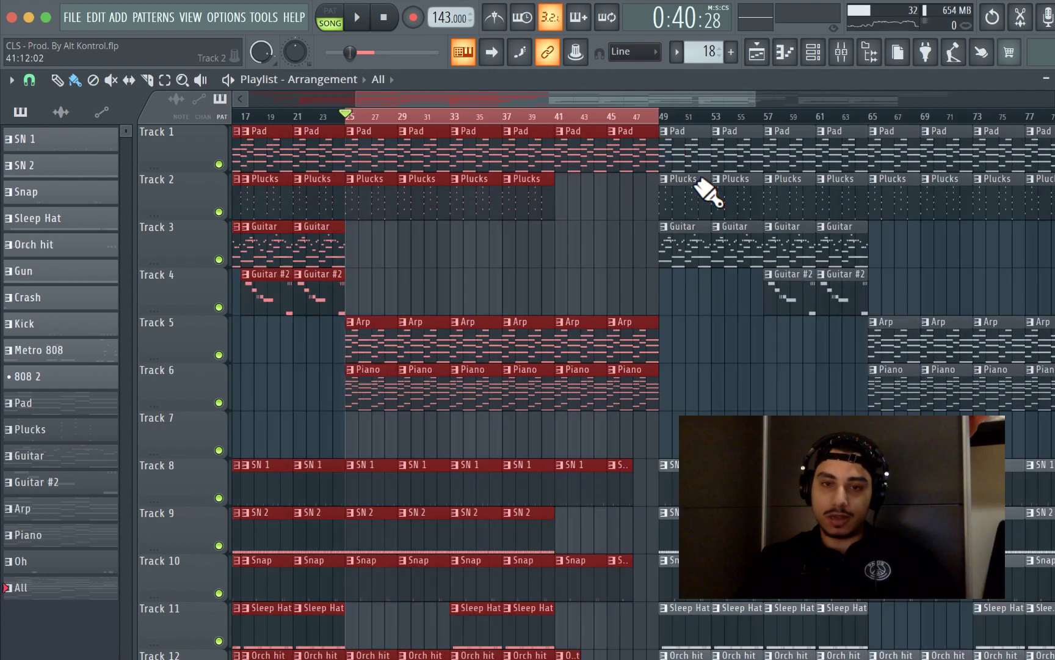
Add the section starting at bar 49 to the selection, undo the accidental clip deletion and examine the remaining sections
{"action": "left_click_drag", "start_coordinate": [637, 118], "coordinate": [841, 125]}
{"action": "right_click", "coordinate": [841, 126]}
{"action": "key", "text": "ctrl+z"}
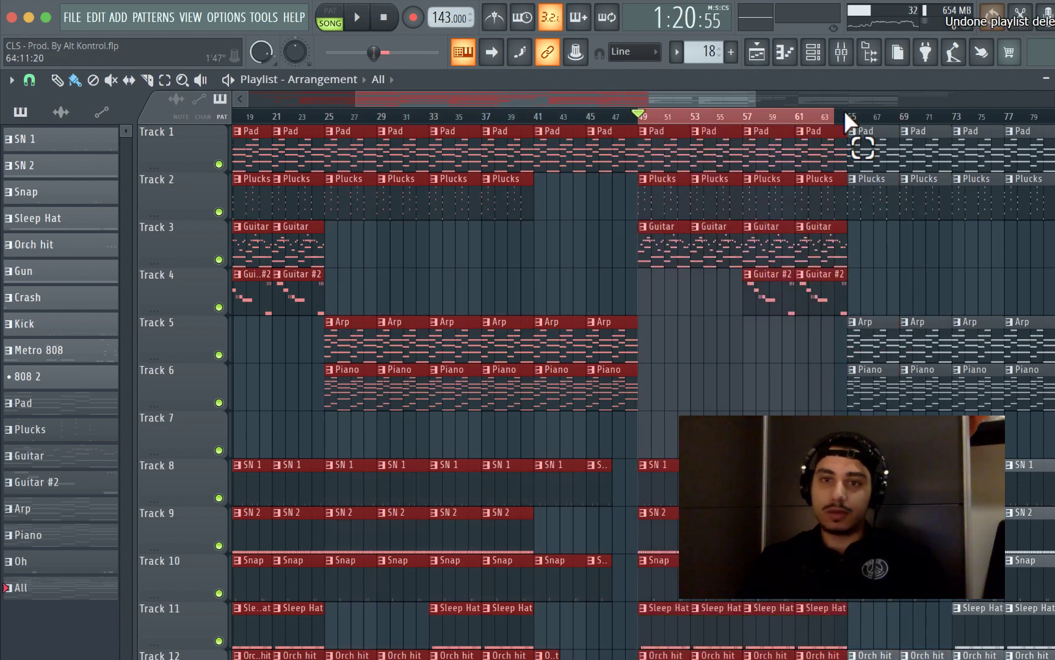
{"action": "scroll", "coordinate": [838, 211], "scroll_direction": "right", "scroll_amount": 10}
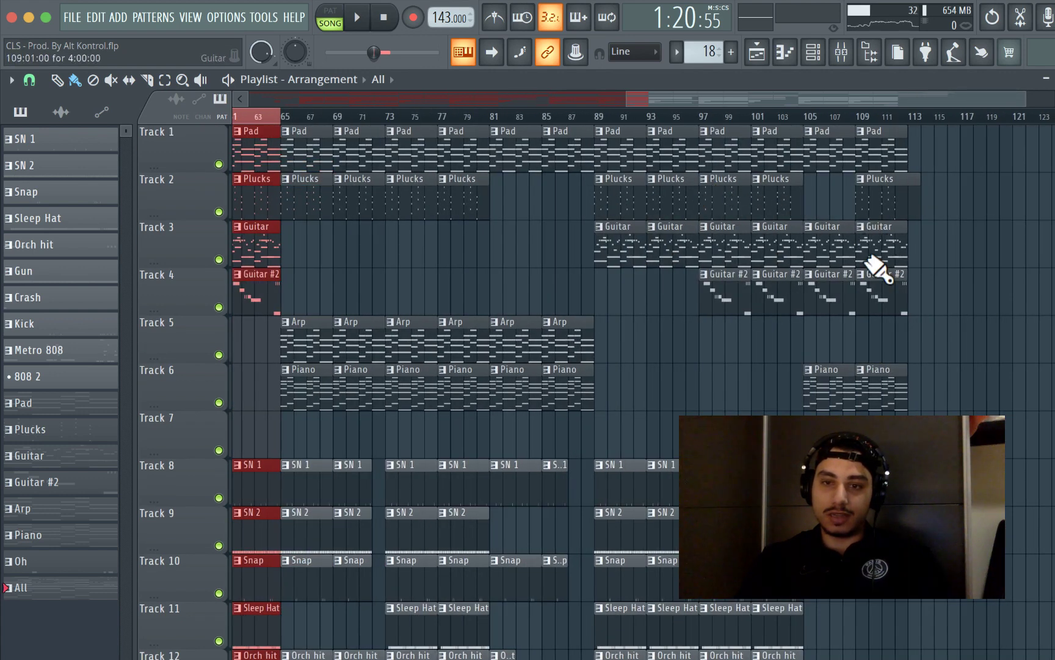
{"action": "scroll", "coordinate": [928, 244], "scroll_direction": "left", "scroll_amount": 4}
Deselect all clips and select the three Plucks clips spanning bars 25 to 36 on Track 2
{"action": "left_click", "coordinate": [11, 80]}
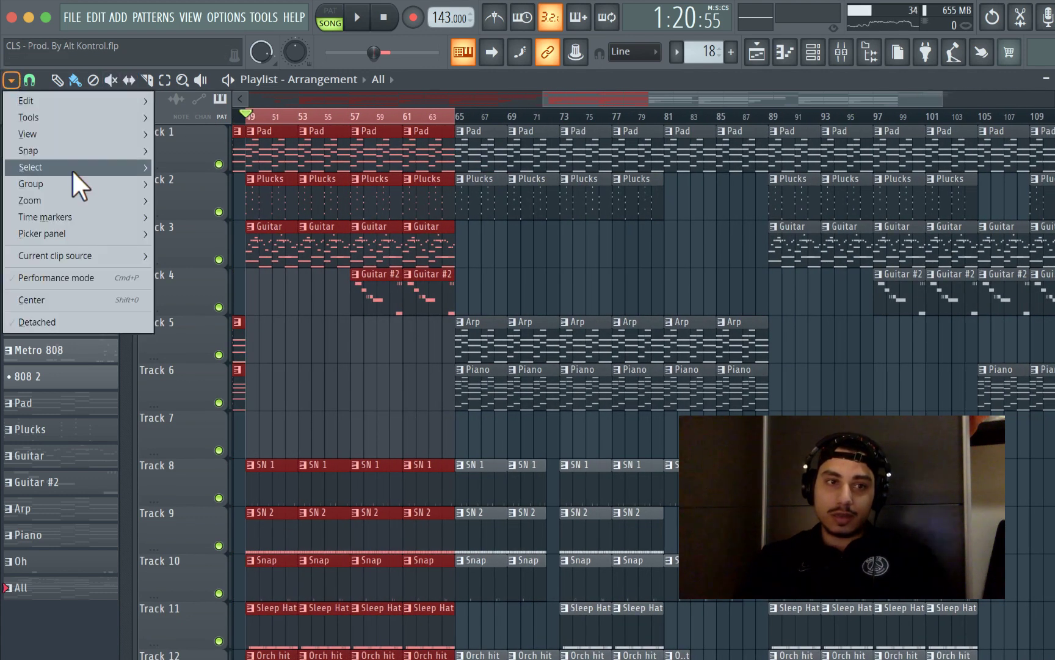
{"action": "key", "text": "Escape"}
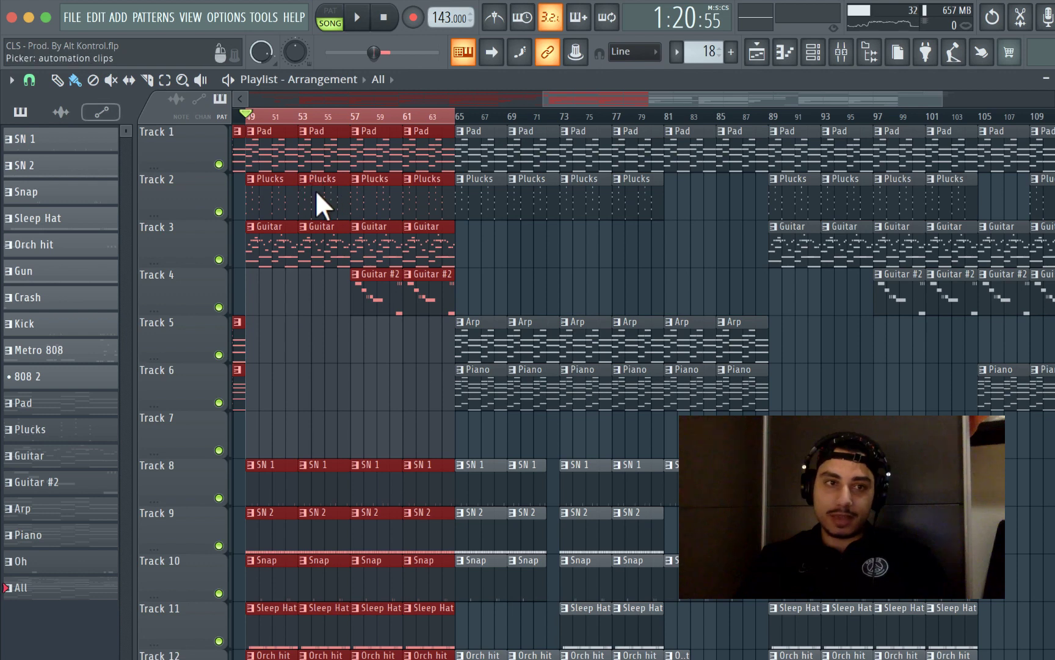
{"action": "left_click", "coordinate": [11, 80]}
{"action": "mouse_move", "coordinate": [31, 167]}
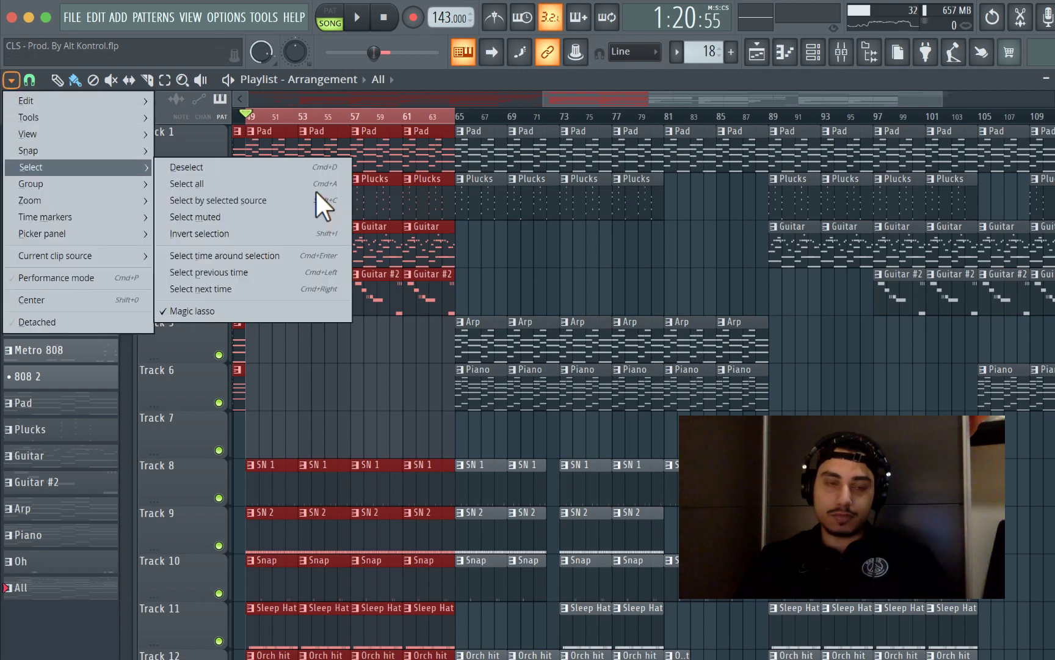
{"action": "left_click", "coordinate": [197, 166]}
{"action": "scroll", "coordinate": [200, 168], "scroll_direction": "left", "scroll_amount": 15}
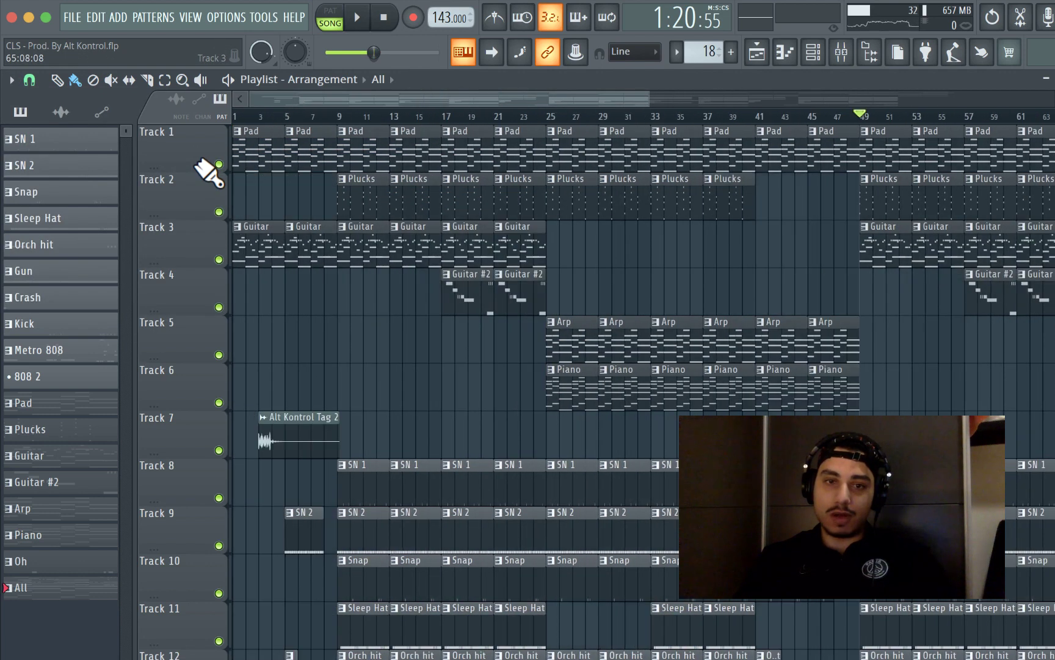
{"action": "left_click_drag", "start_coordinate": [560, 238], "coordinate": [673, 196]}
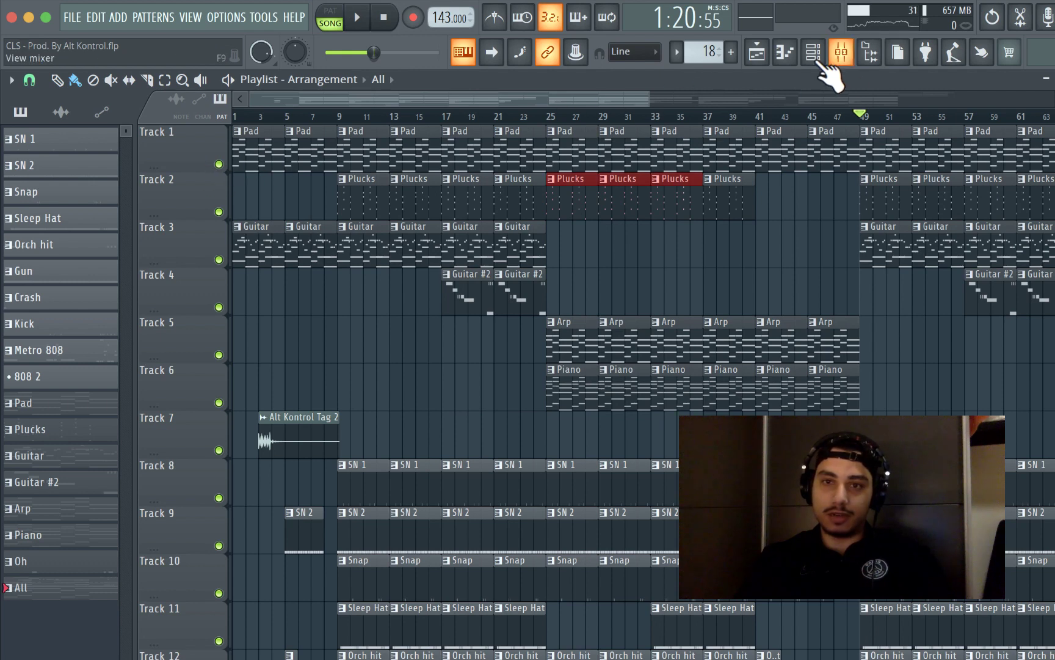
Open the mixer, examine the insert tracks' levels and routing, and close it again
{"action": "left_click", "coordinate": [842, 52]}
{"action": "scroll", "coordinate": [396, 220], "scroll_direction": "up", "scroll_amount": 6}
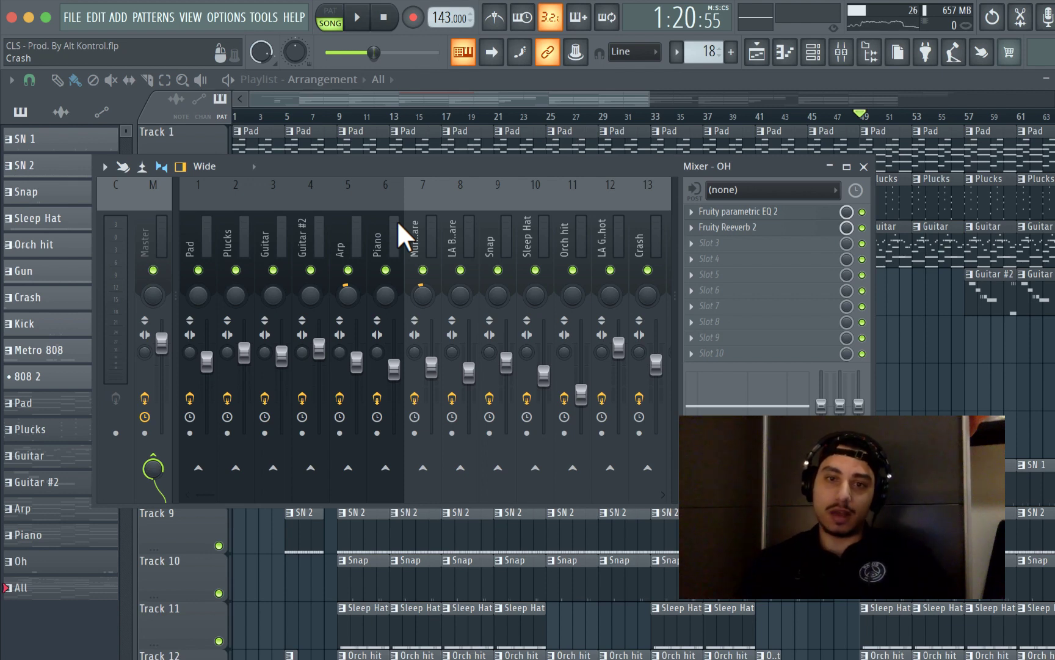
{"action": "left_click", "coordinate": [864, 166]}
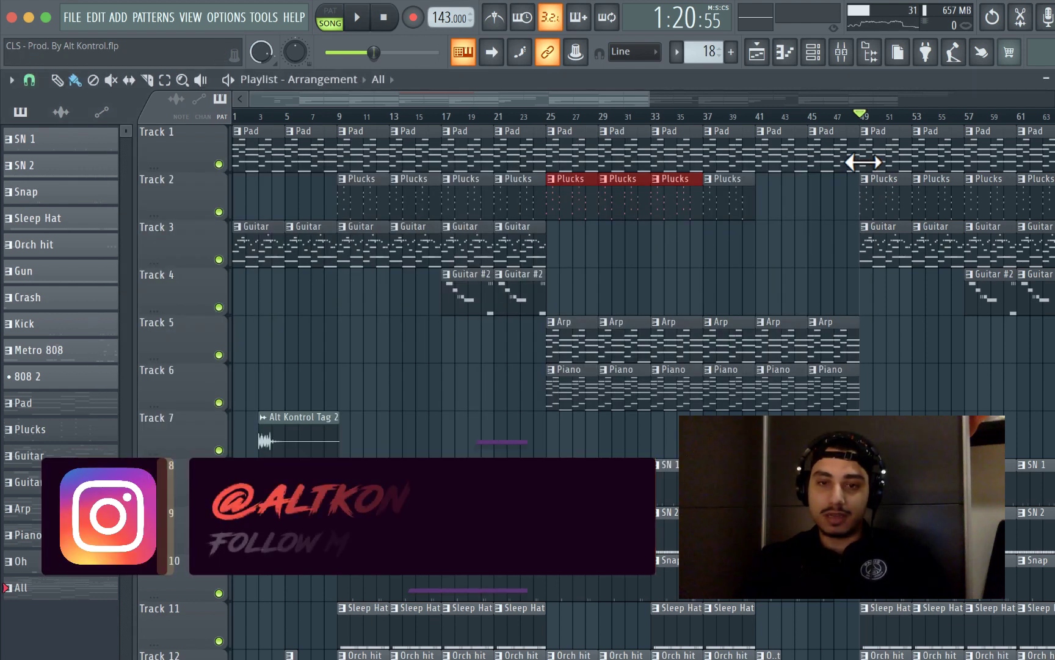
Deselect the three Plucks clips and examine the melody, drum and effect tracks of the arrangement
{"action": "left_click", "coordinate": [760, 247], "text": "super"}
{"action": "scroll", "coordinate": [742, 257], "scroll_direction": "down", "scroll_amount": 1}
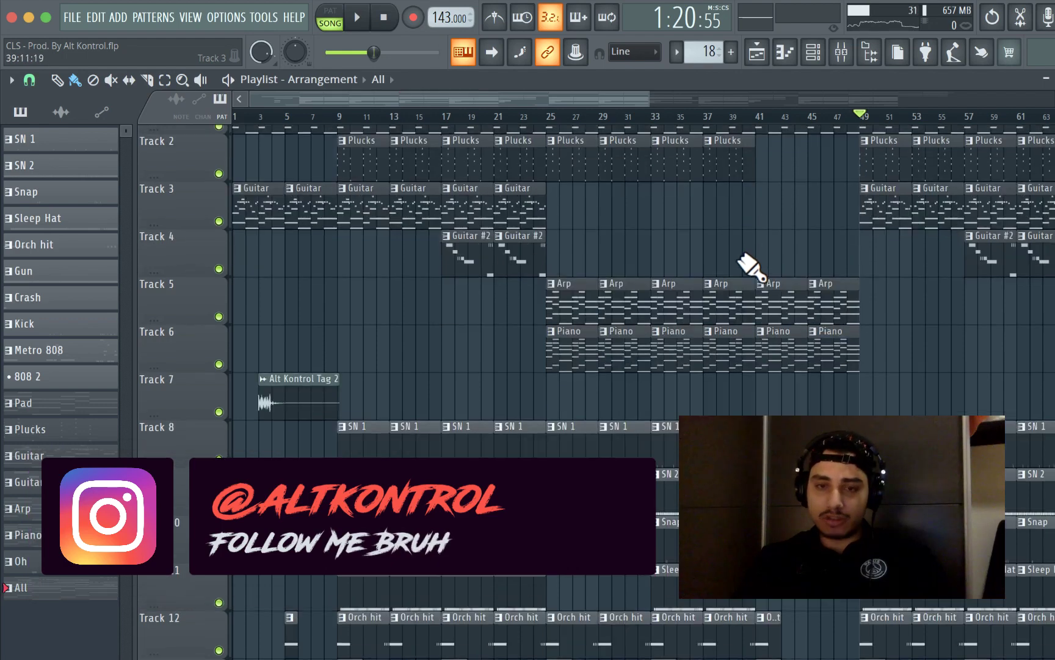
{"action": "scroll", "coordinate": [750, 265], "scroll_direction": "down", "scroll_amount": 10}
{"action": "scroll", "coordinate": [750, 267], "scroll_direction": "up", "scroll_amount": 5}
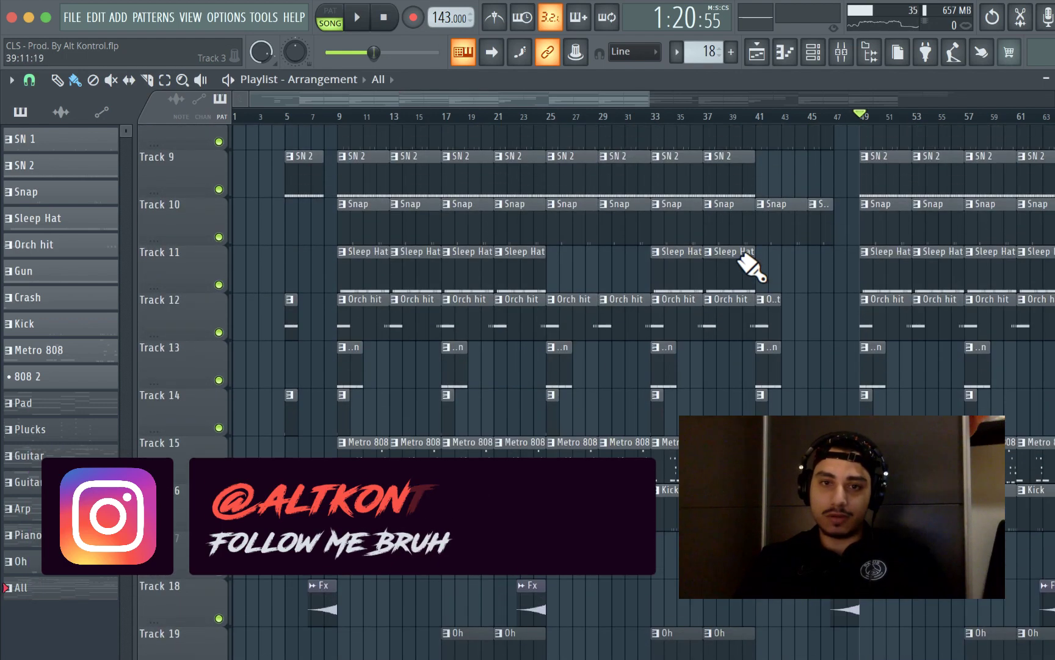
{"action": "scroll", "coordinate": [751, 265], "scroll_direction": "up", "scroll_amount": 8}
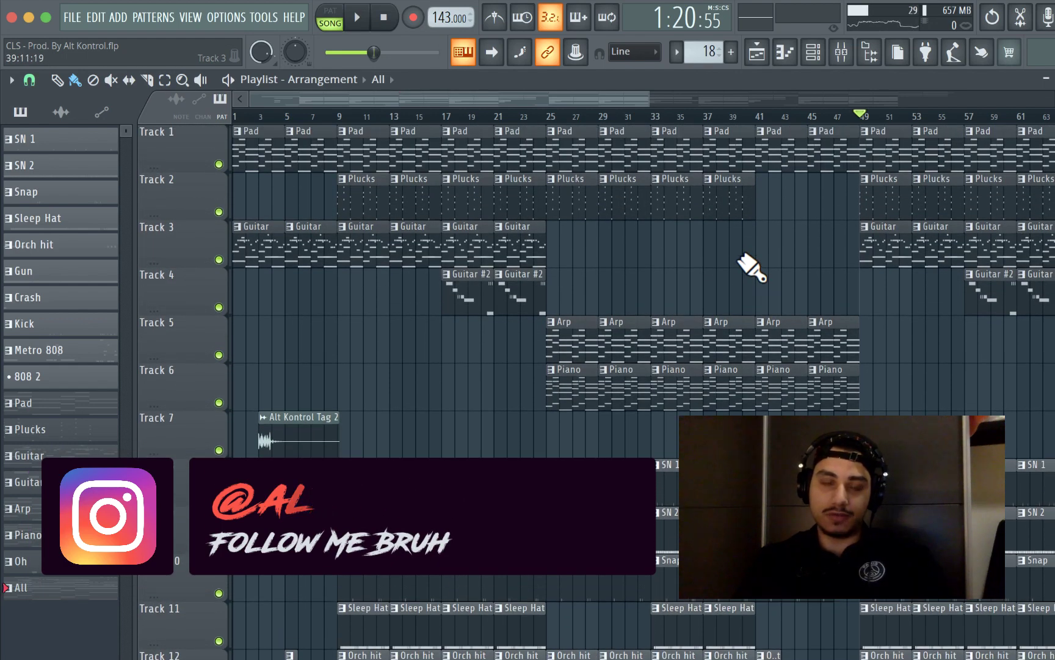
Look over the later bars of the arrangement and hide the playlist to return to the channel rack
{"action": "scroll", "coordinate": [752, 266], "scroll_direction": "down", "scroll_amount": 1}
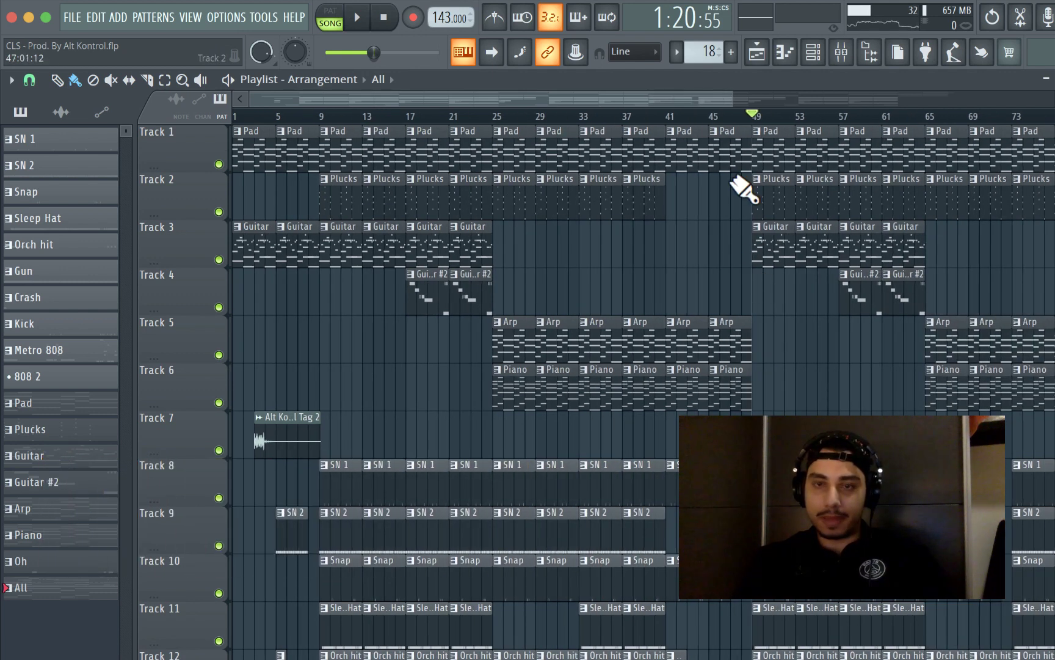
{"action": "scroll", "coordinate": [733, 181], "scroll_direction": "right", "scroll_amount": 4}
{"action": "key", "text": "F5"}
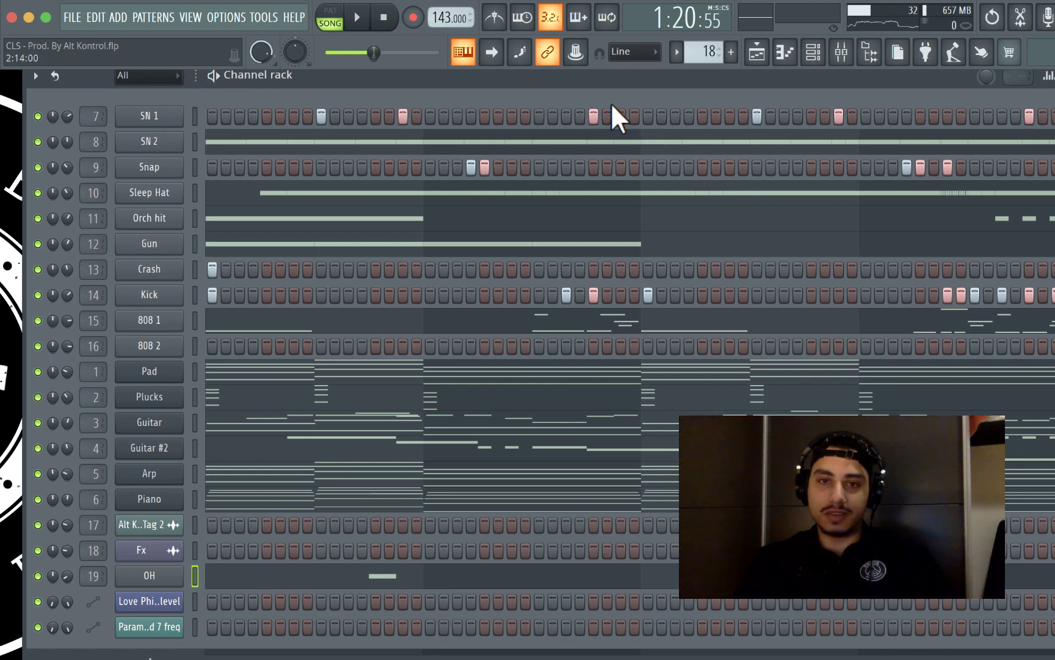